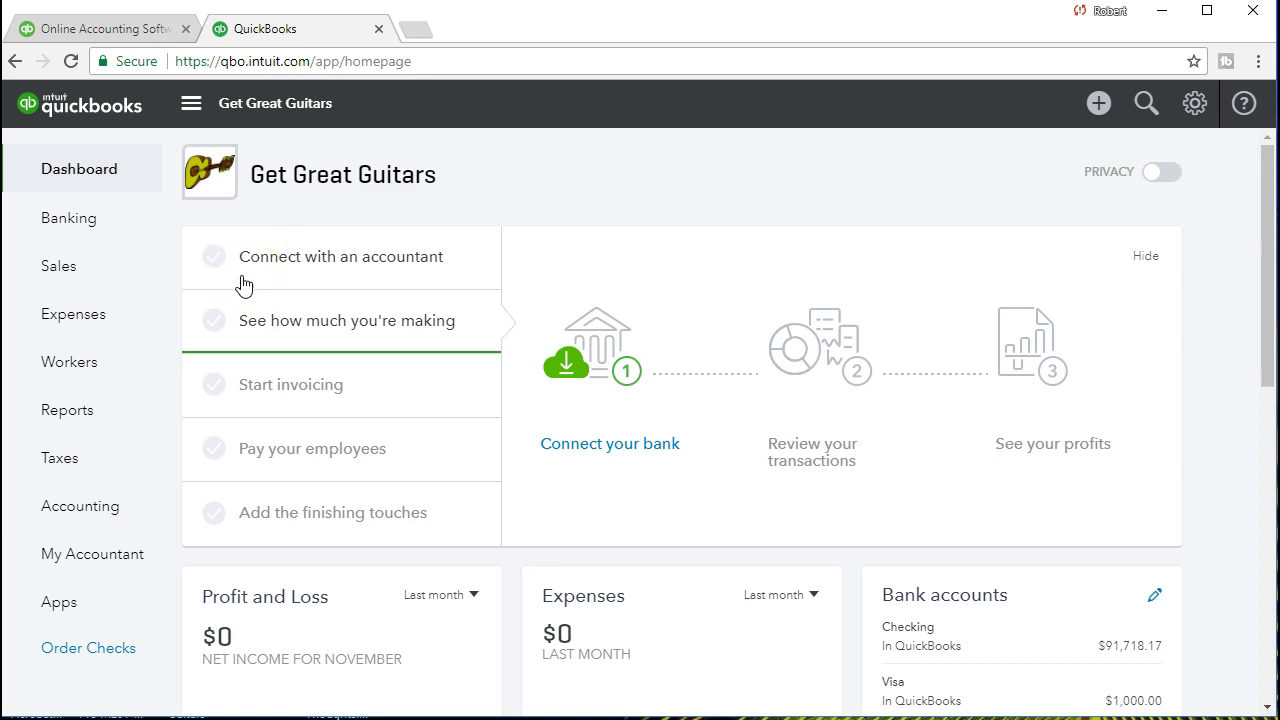
# Find the Balance Sheet among the reports and open it.
pyautogui.click(124, 418)
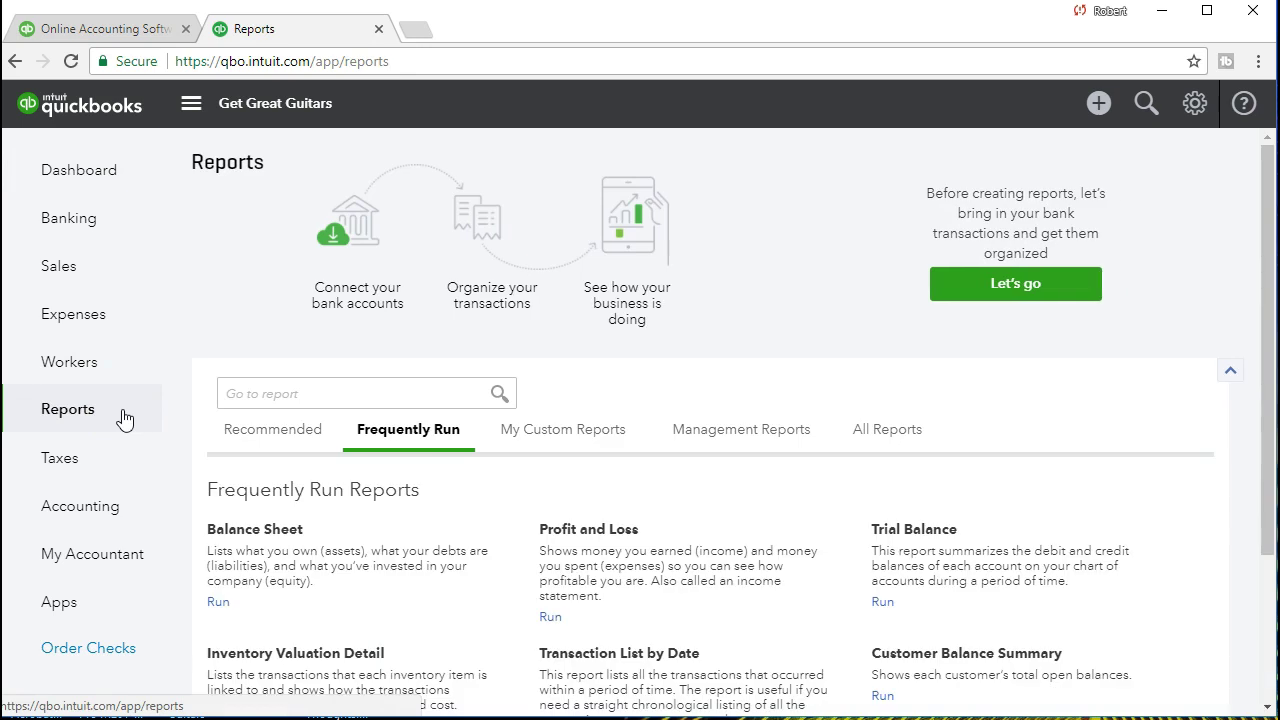
pyautogui.click(337, 395)
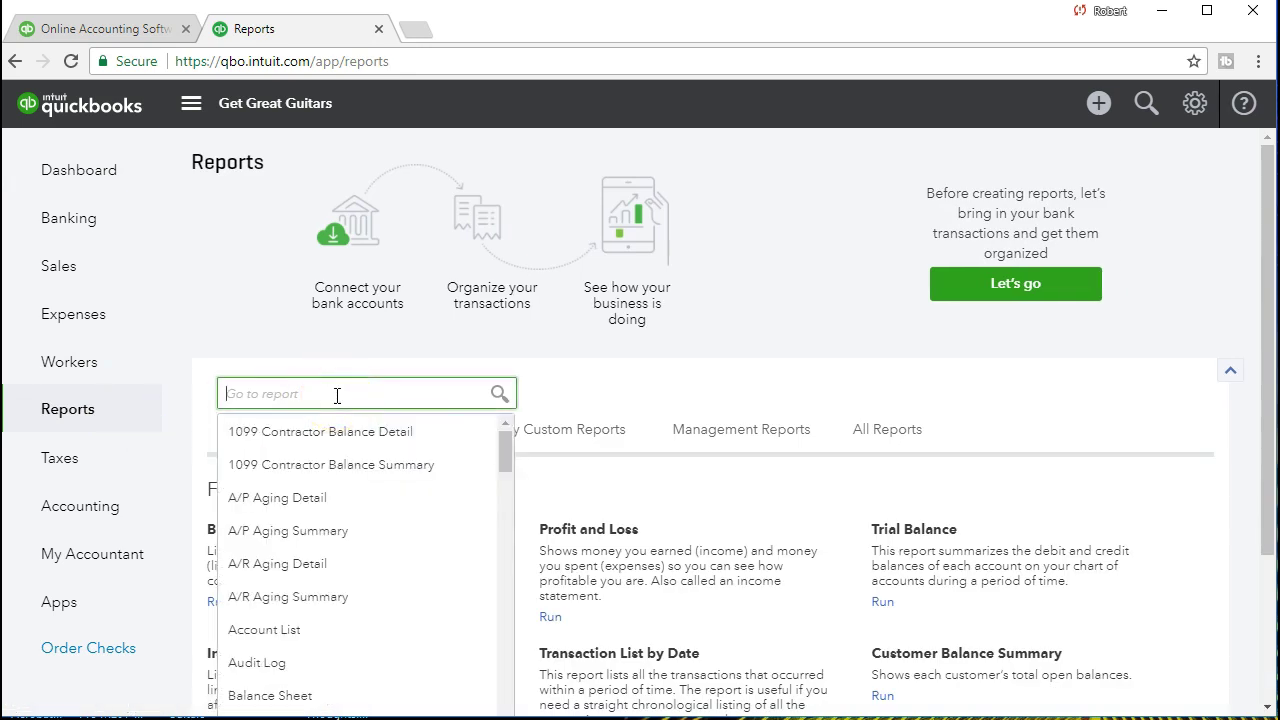
pyautogui.write('bal')
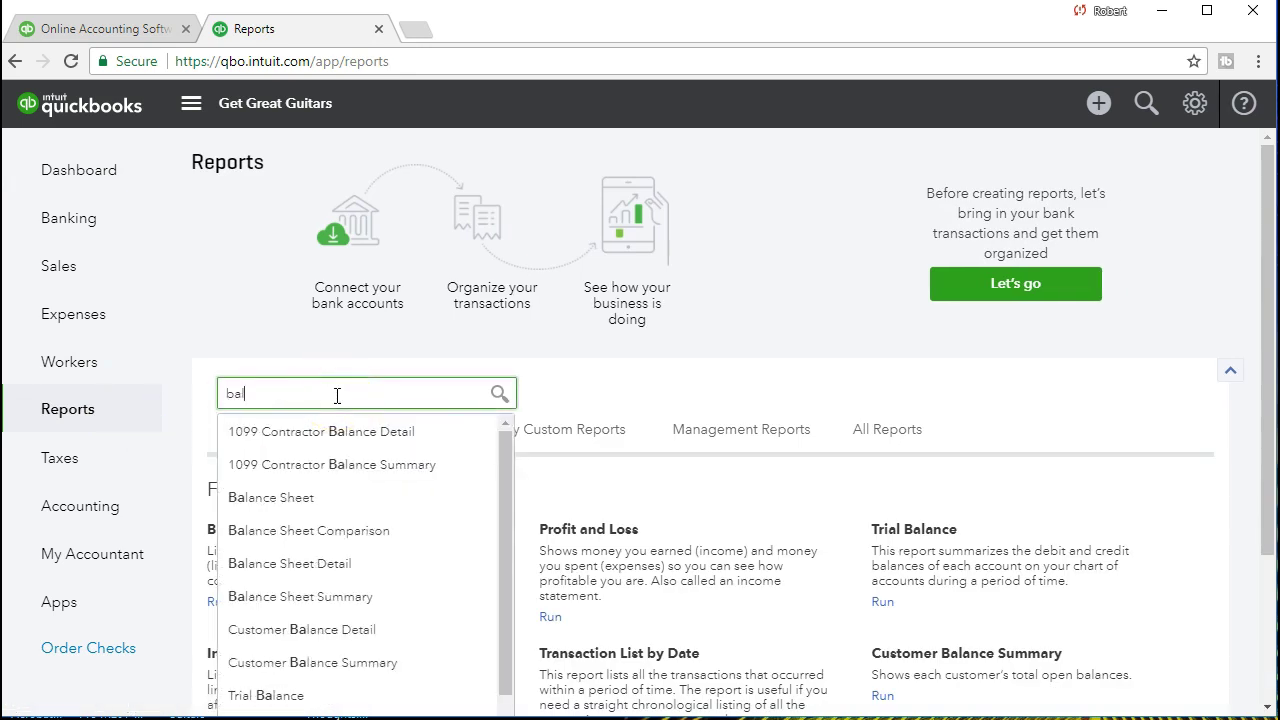
pyautogui.click(312, 500)
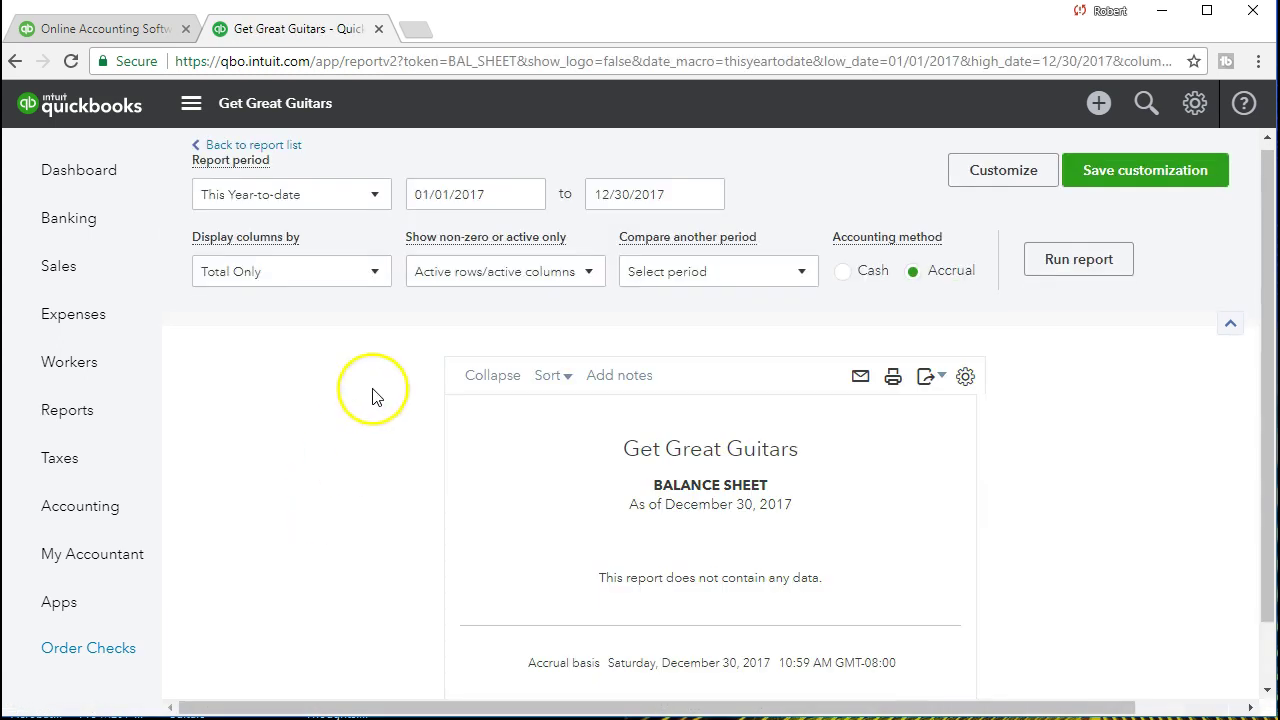
# Set the balance sheet's report period to 02/01/2021 through 02/28/2021 and run the report.
pyautogui.moveTo(498, 194); pyautogui.dragTo(323, 181)
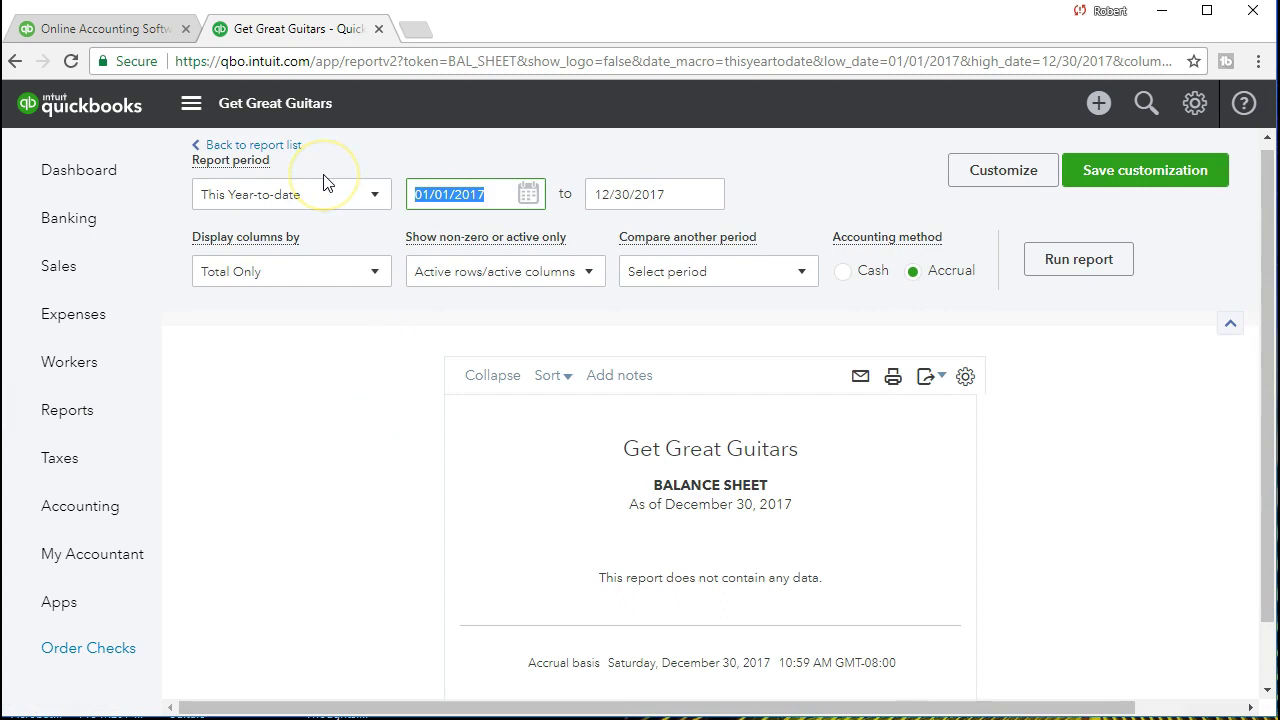
pyautogui.write('022/28/2021')
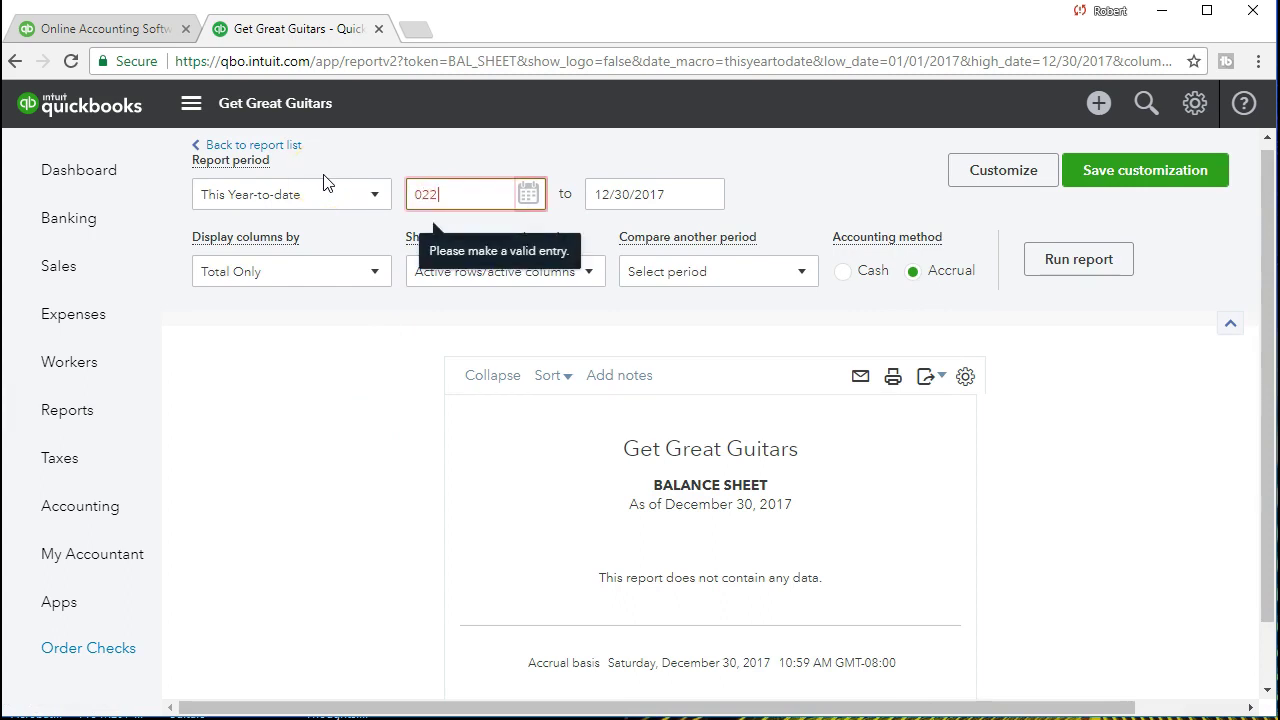
pyautogui.press('Tab')
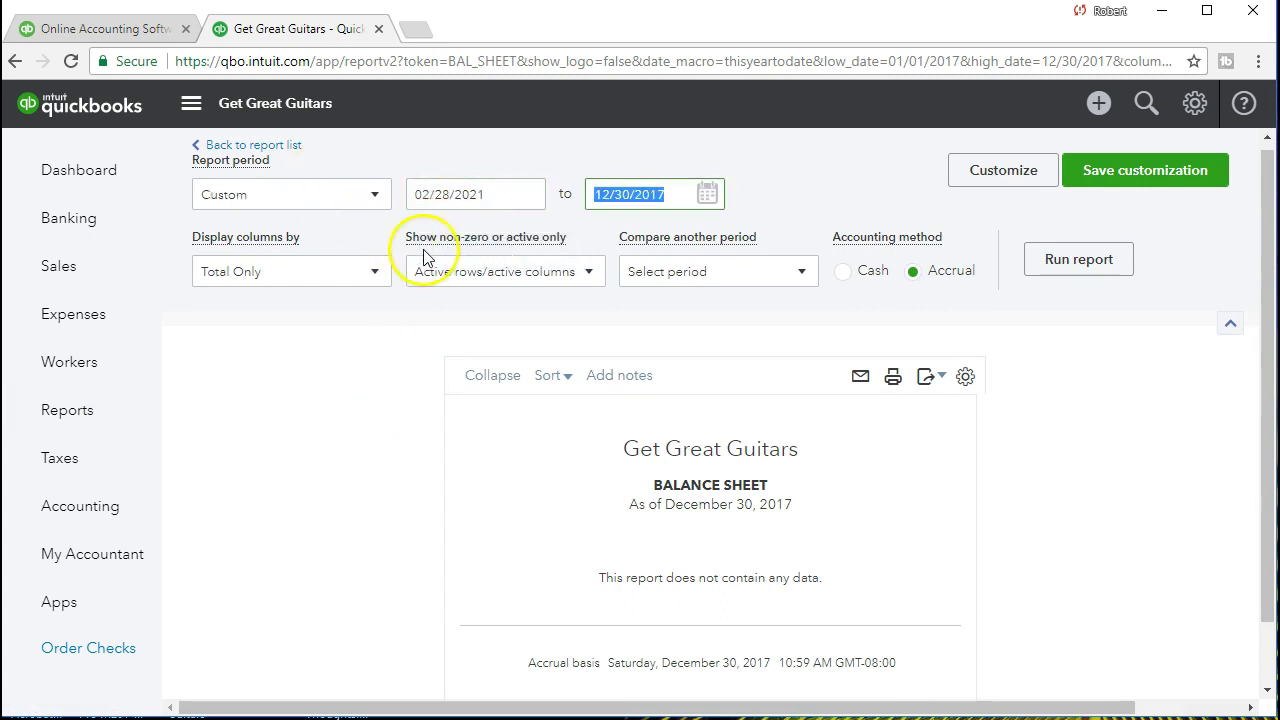
pyautogui.click(486, 197)
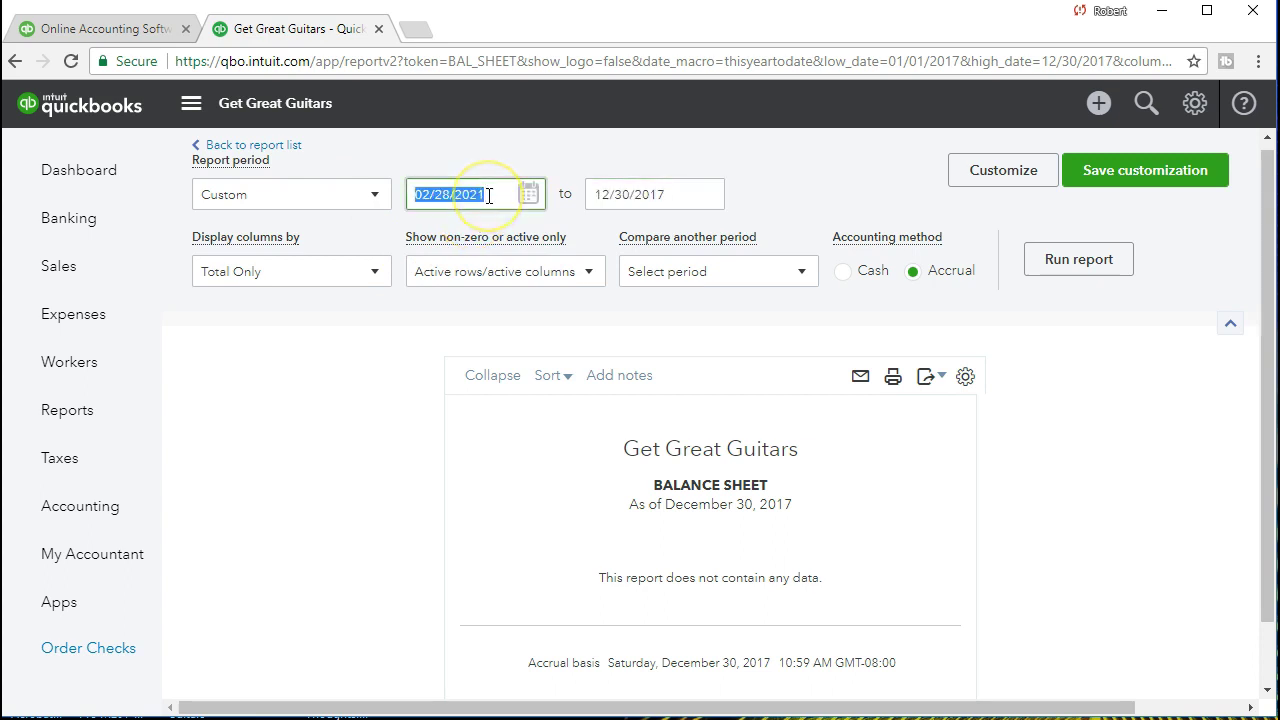
pyautogui.press('Home')
pyautogui.press('BackSpace')
pyautogui.press('Delete')
pyautogui.write('01')
pyautogui.press('Tab')
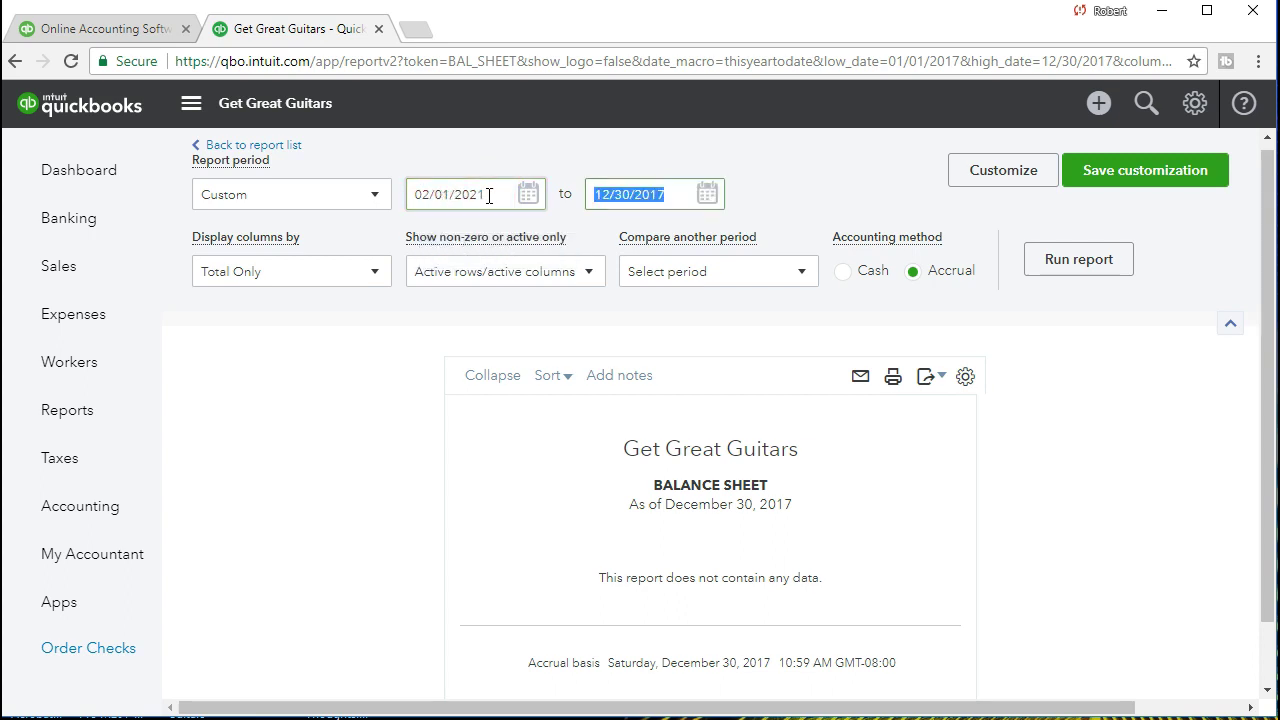
pyautogui.write('022821')
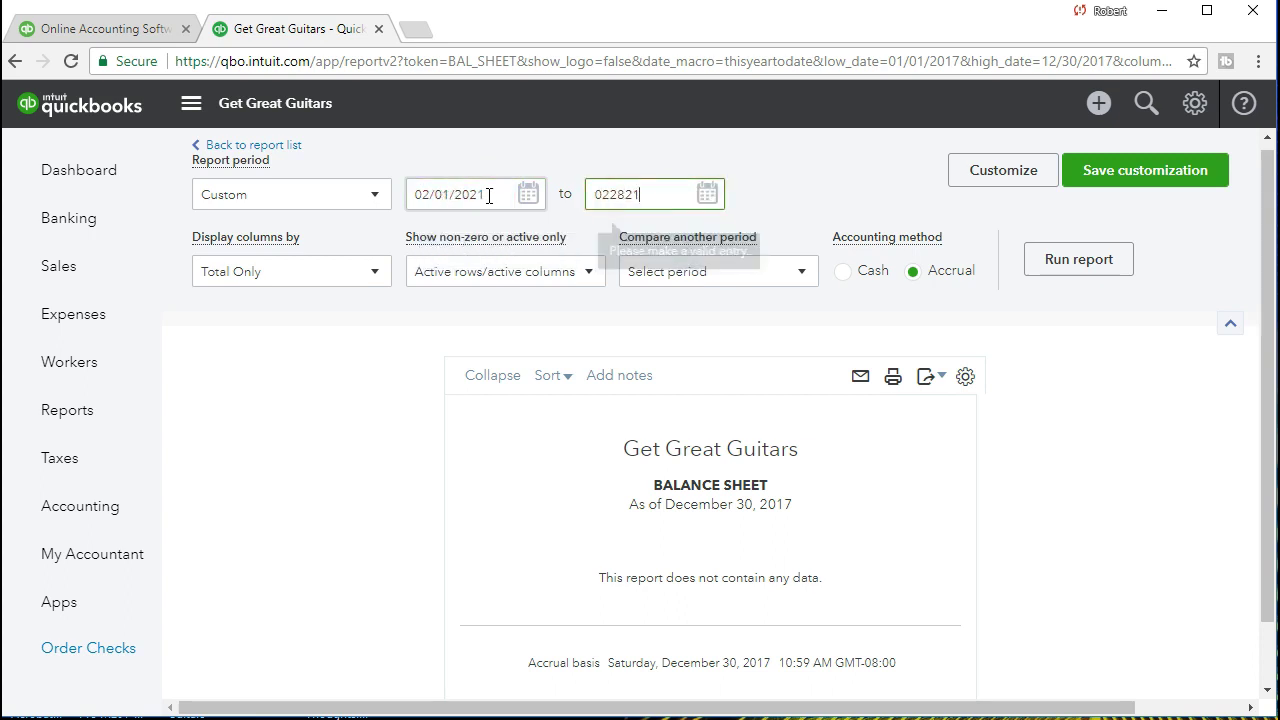
pyautogui.press('Tab')
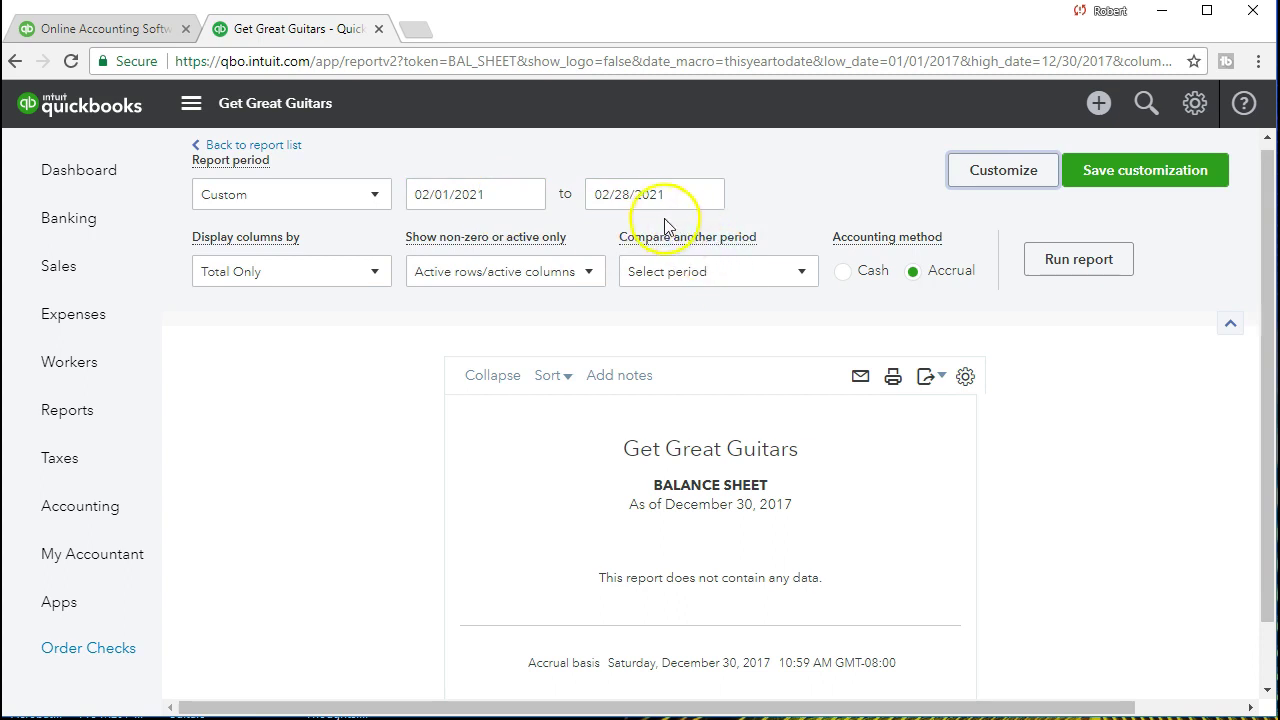
pyautogui.click(1048, 259)
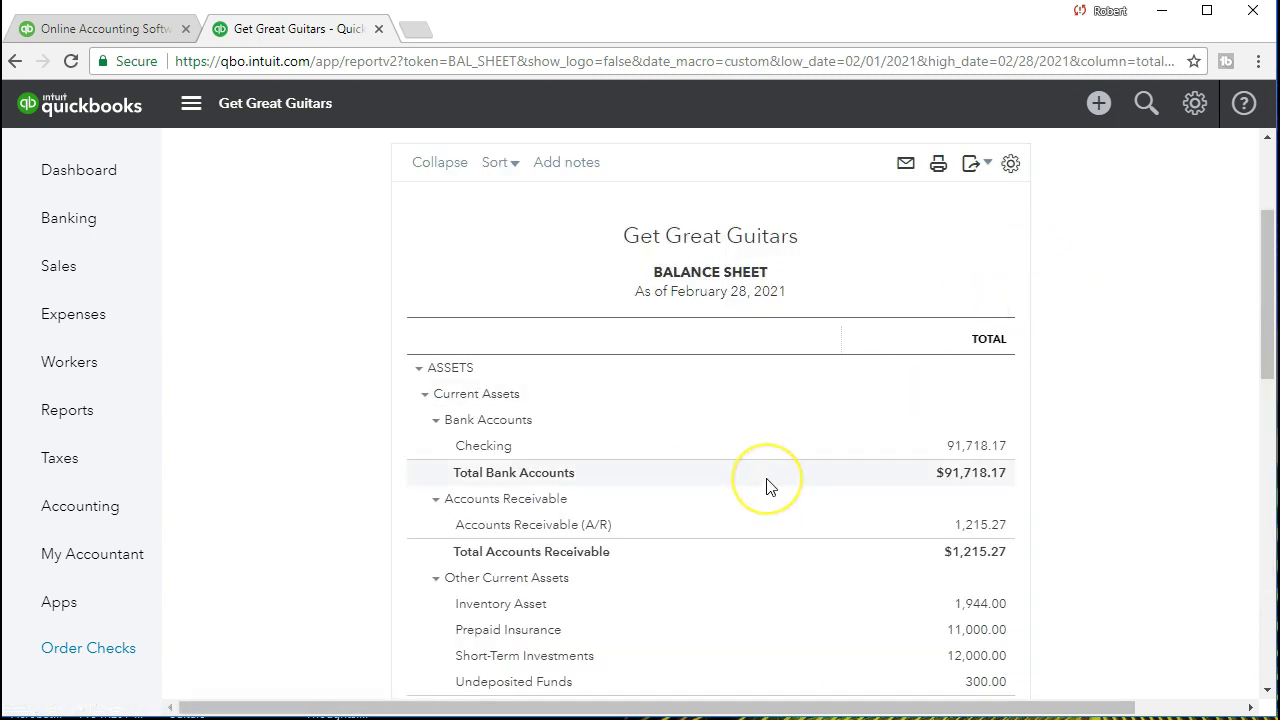
# Examine the Checking and Short-Term Investments balances among the current assets on the balance sheet.
pyautogui.scroll(-1, 768, 486)
pyautogui.scroll(-1, 768, 486)
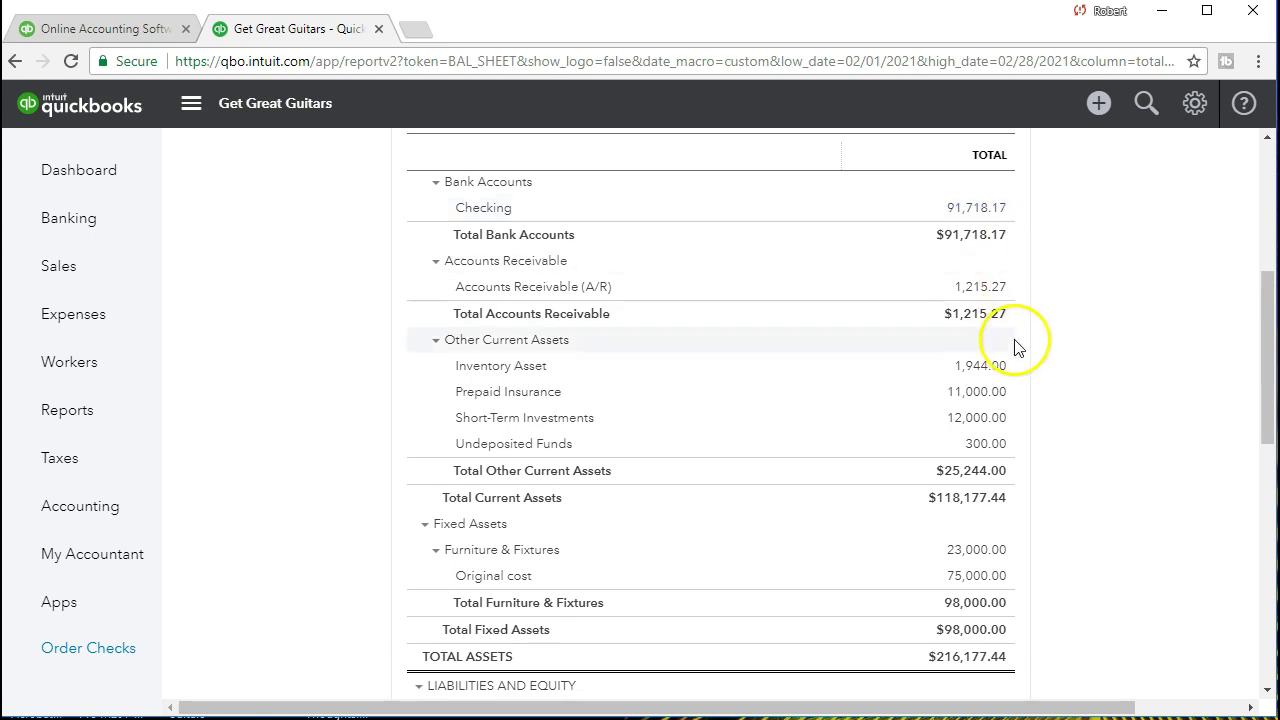
pyautogui.click(1004, 214)
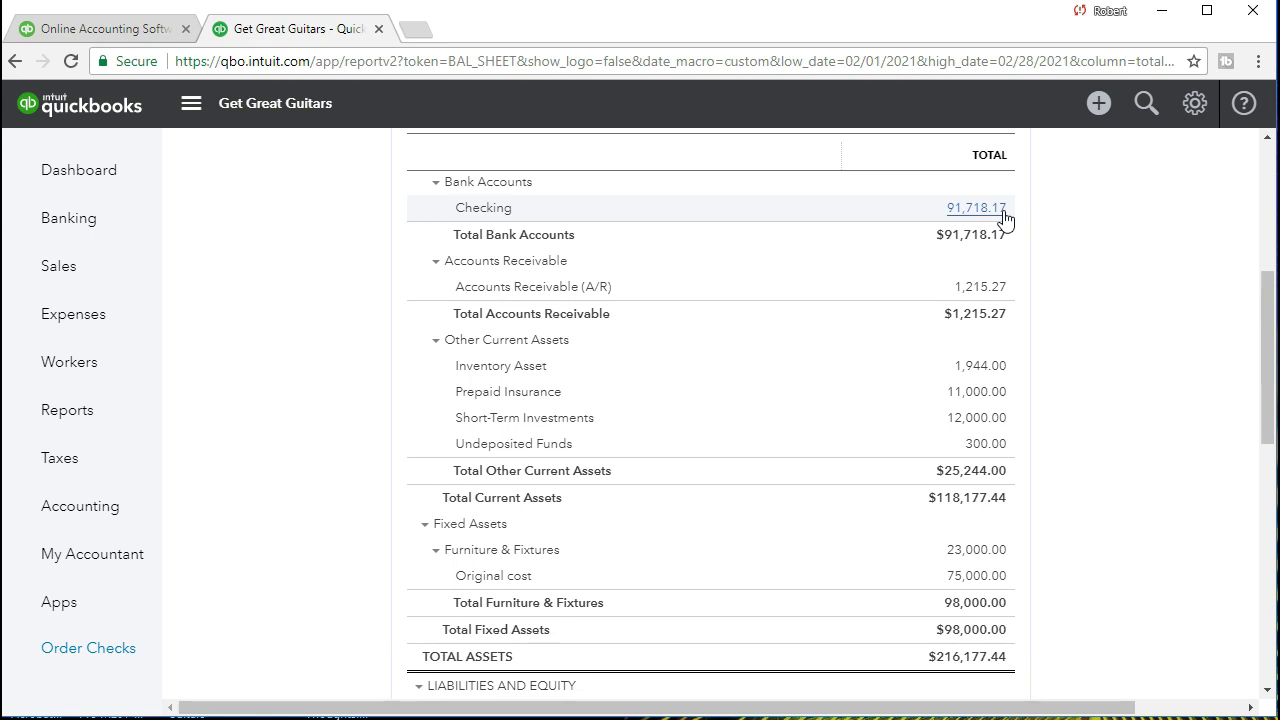
pyautogui.click(1004, 216)
pyautogui.click(1005, 424)
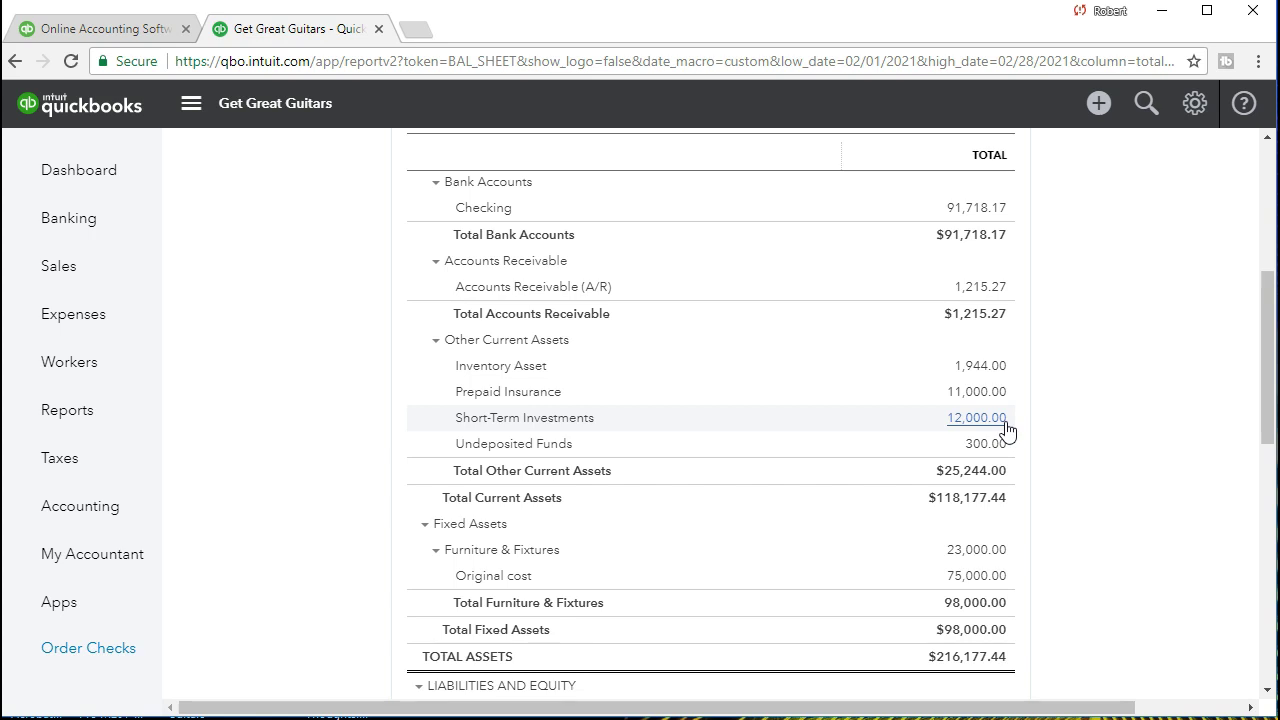
pyautogui.click(950, 425)
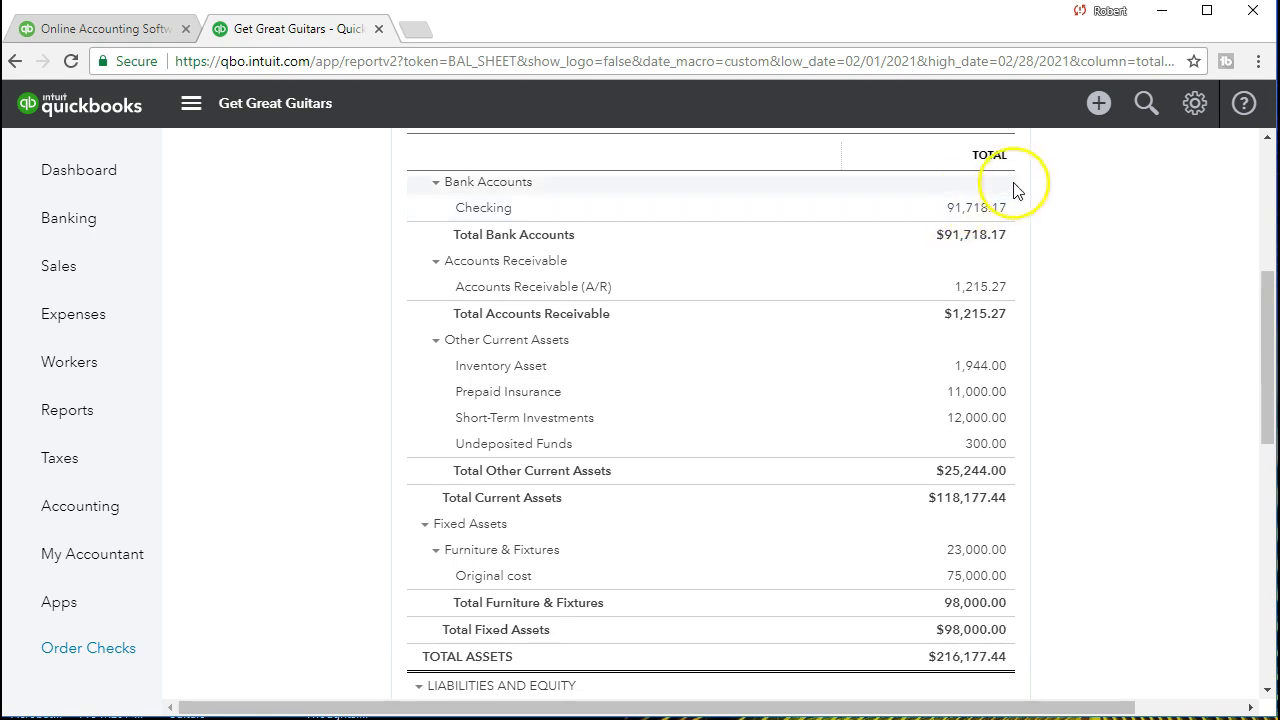
# Start a bank deposit and fill its first new deposit line with Chase as payer and Short-Term Investments as account.
pyautogui.click(1099, 106)
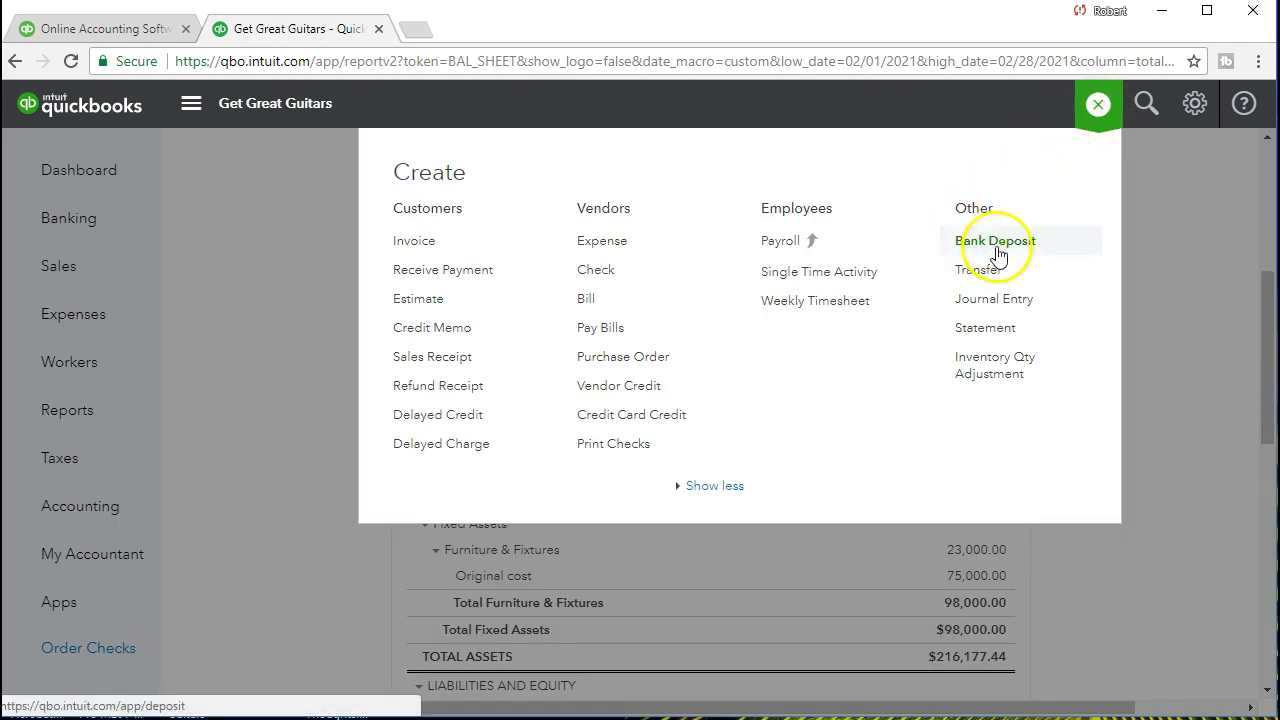
pyautogui.click(1040, 256)
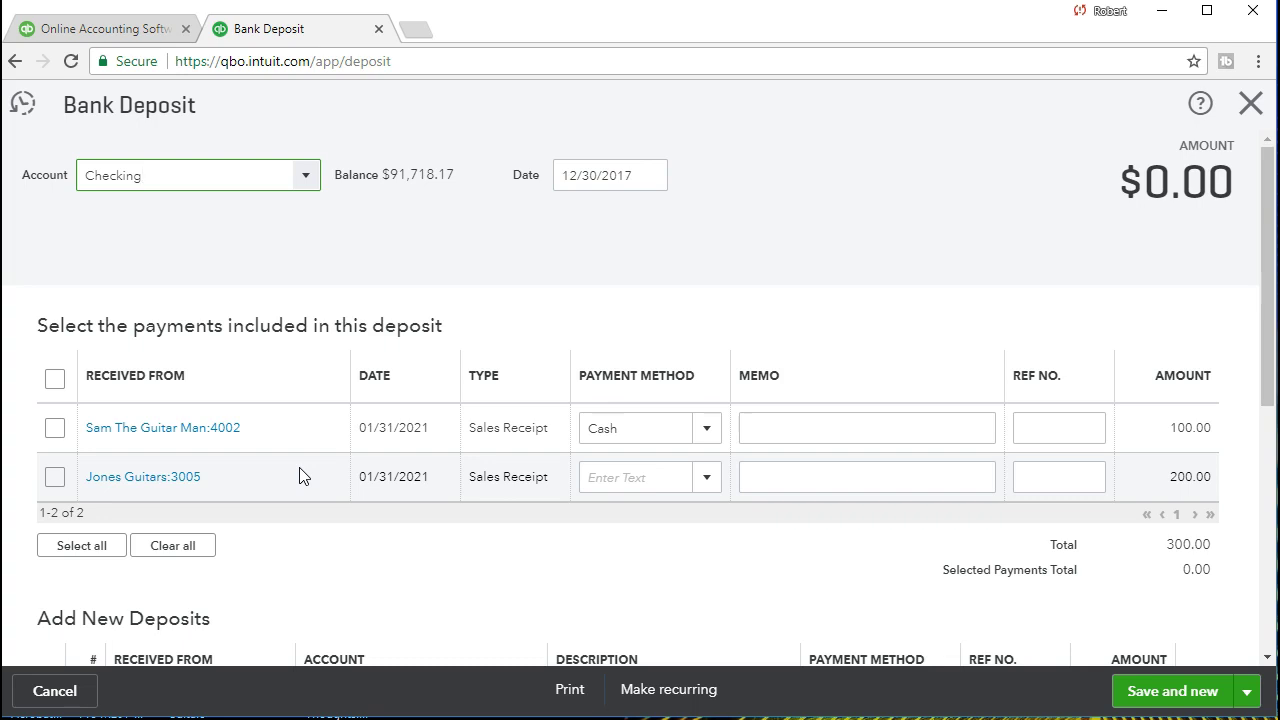
pyautogui.scroll(-2, 371, 551)
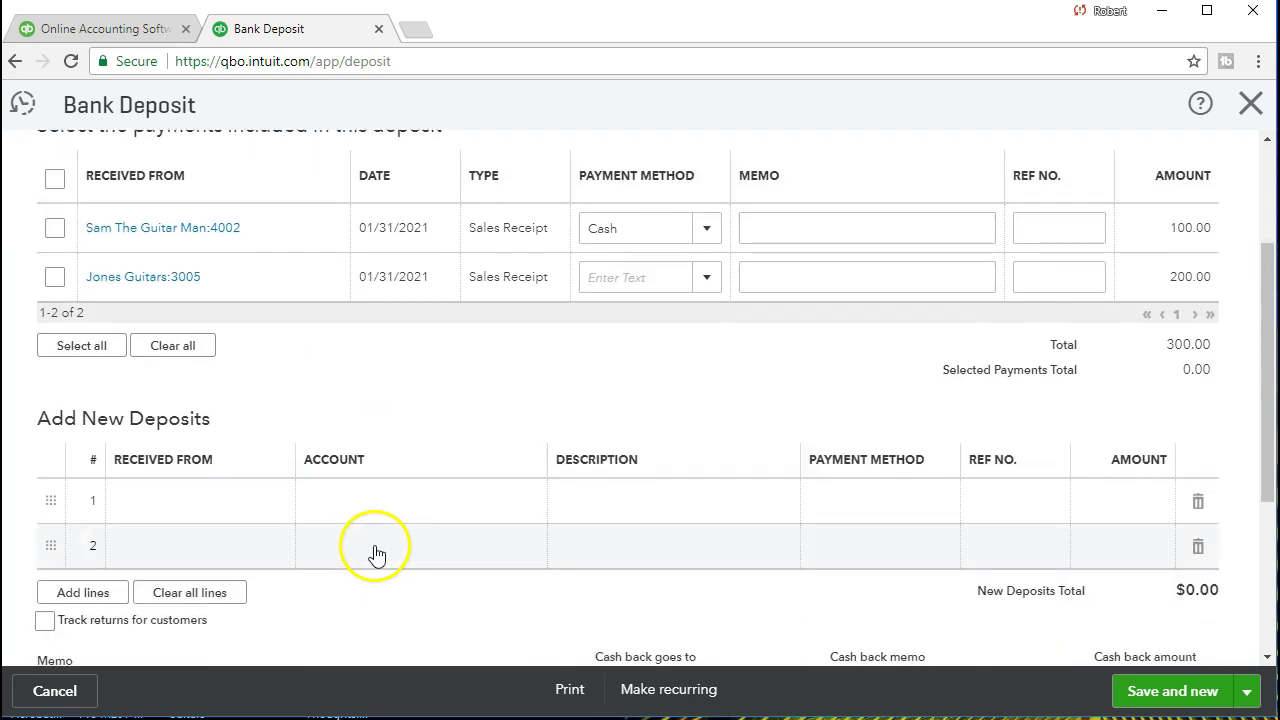
pyautogui.click(167, 501)
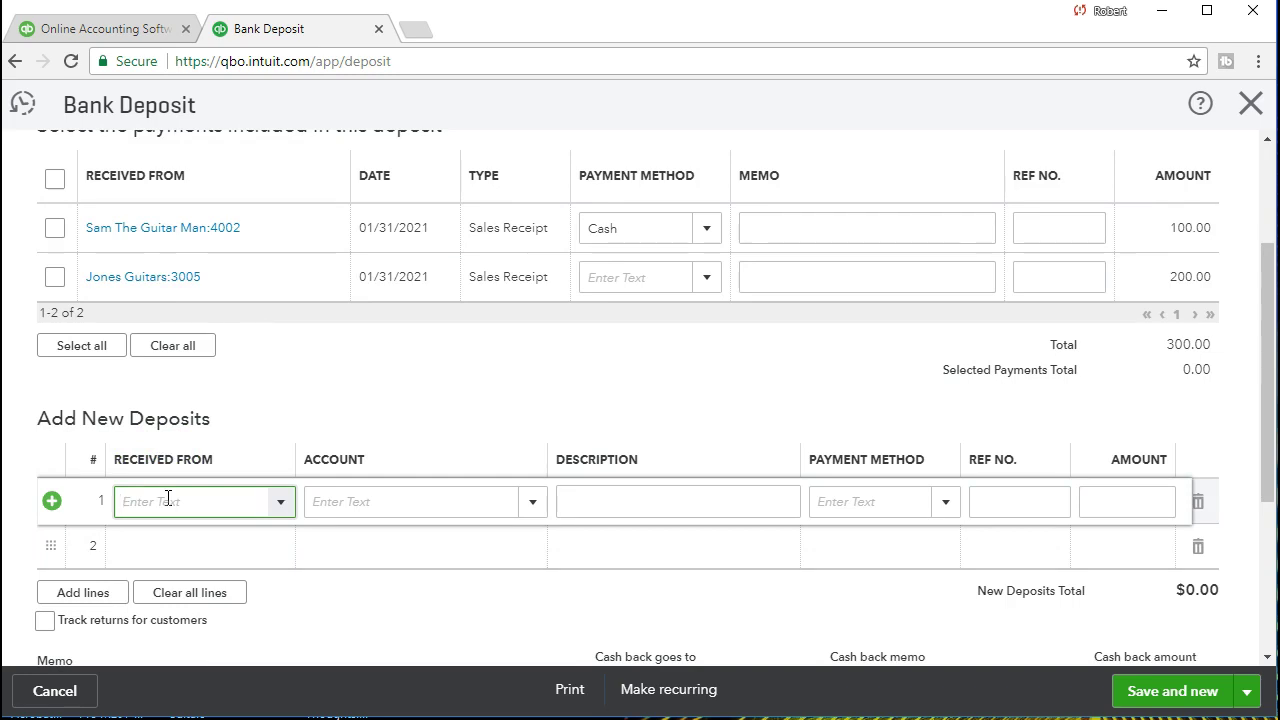
pyautogui.write('Chase')
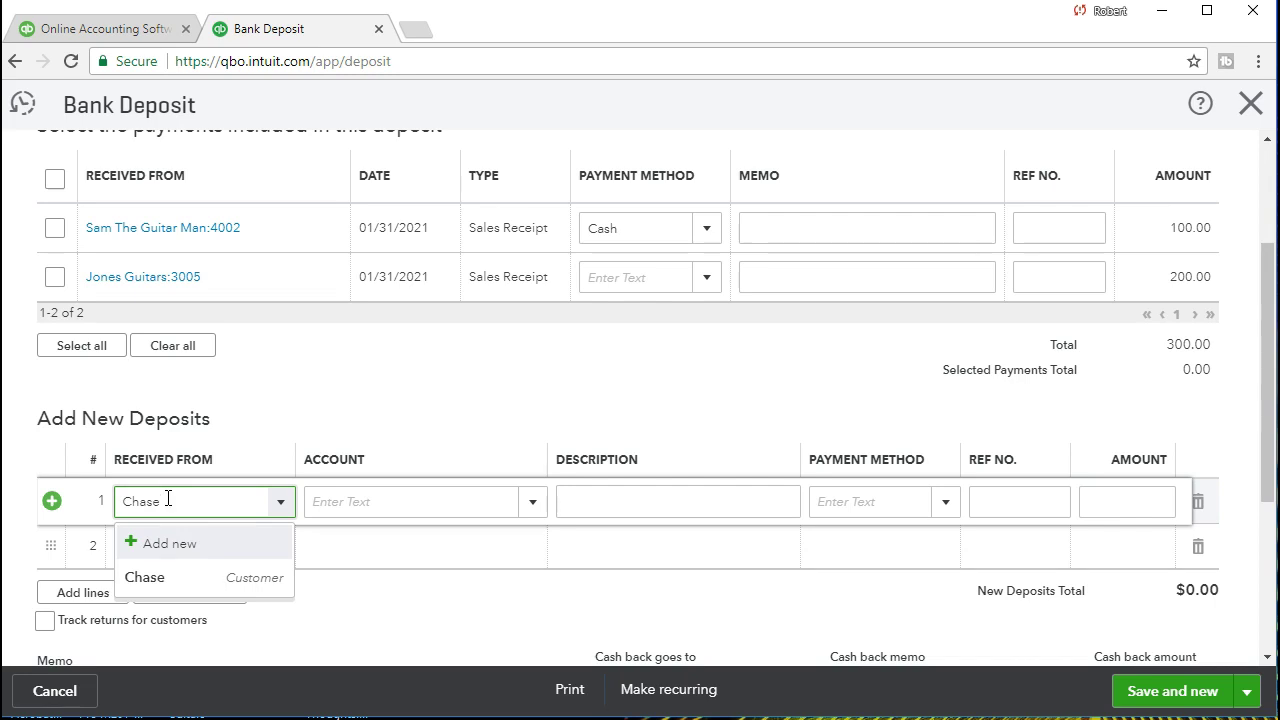
pyautogui.press('Tab')
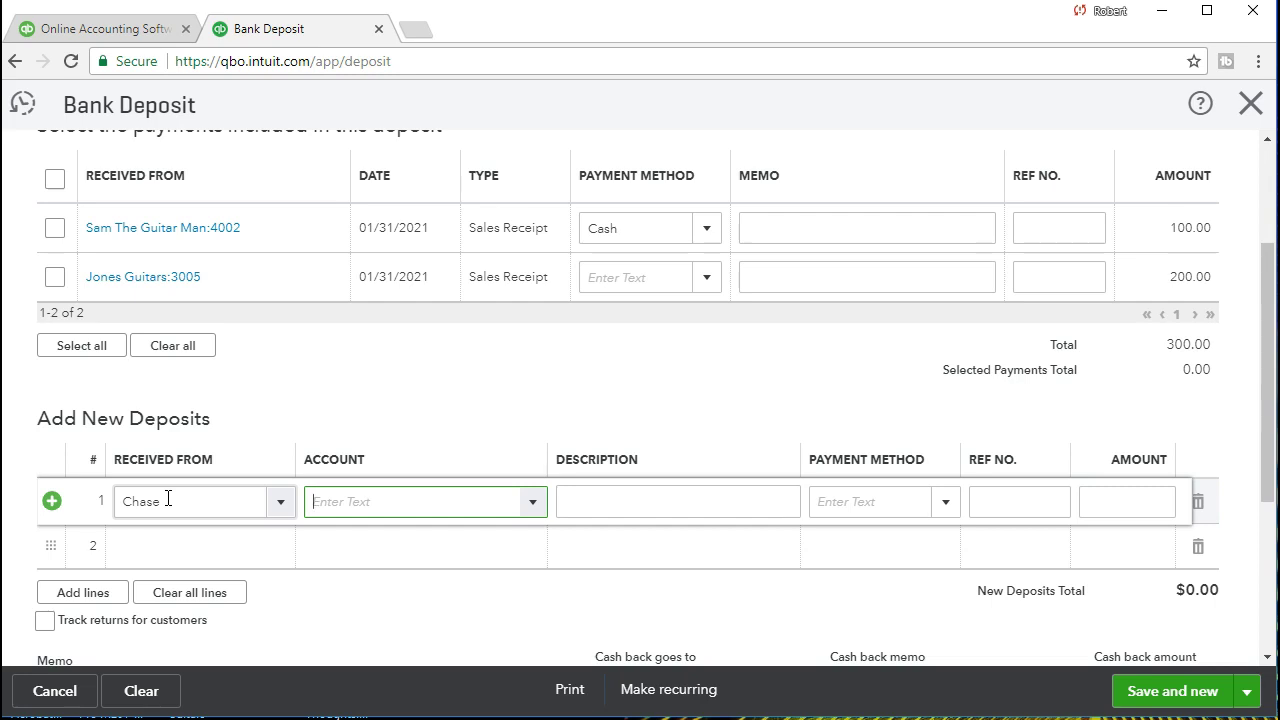
pyautogui.write('Short-Term Investments')
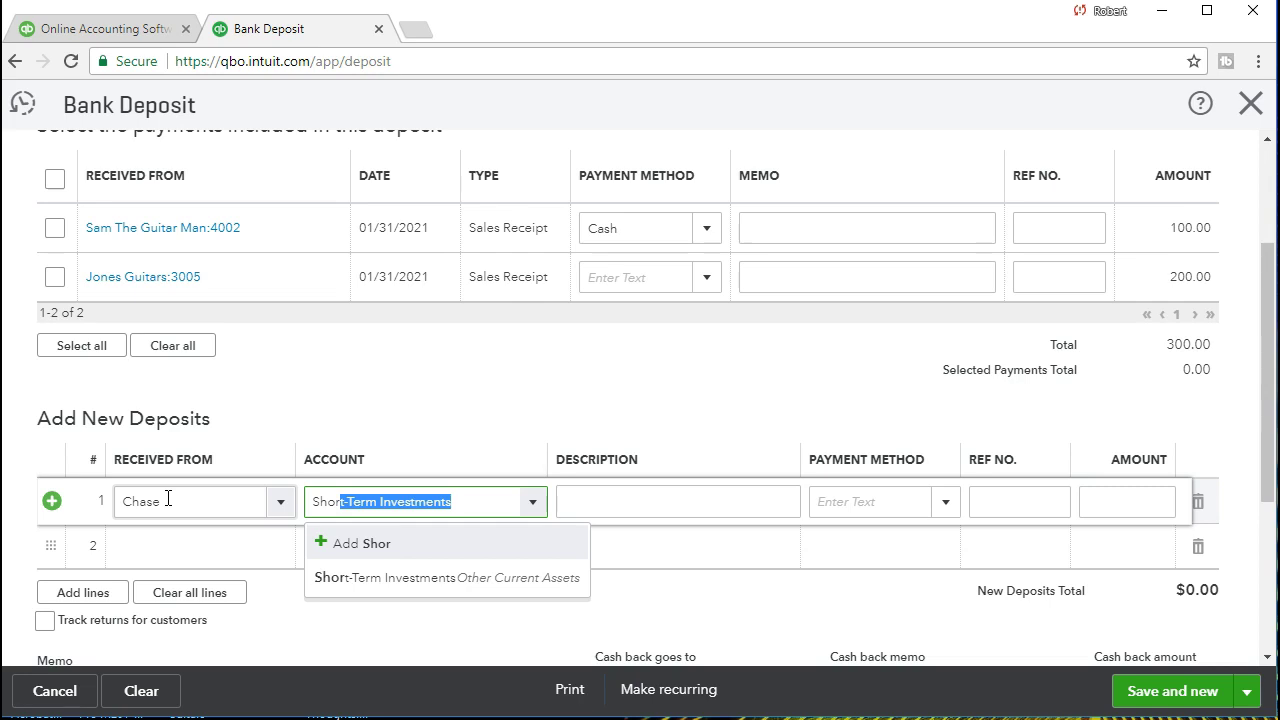
pyautogui.click(383, 580)
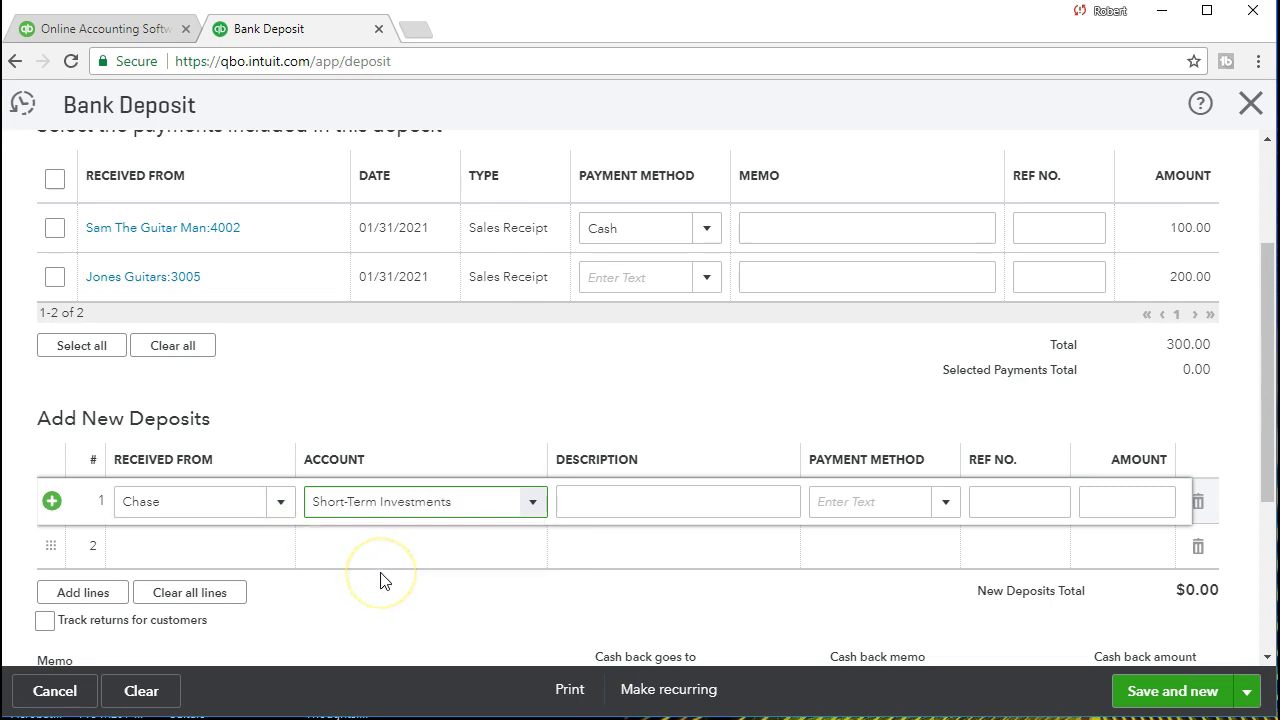
# Set the first new deposit line's payment method to Cash and its amount to 12000.
pyautogui.press('Tab')
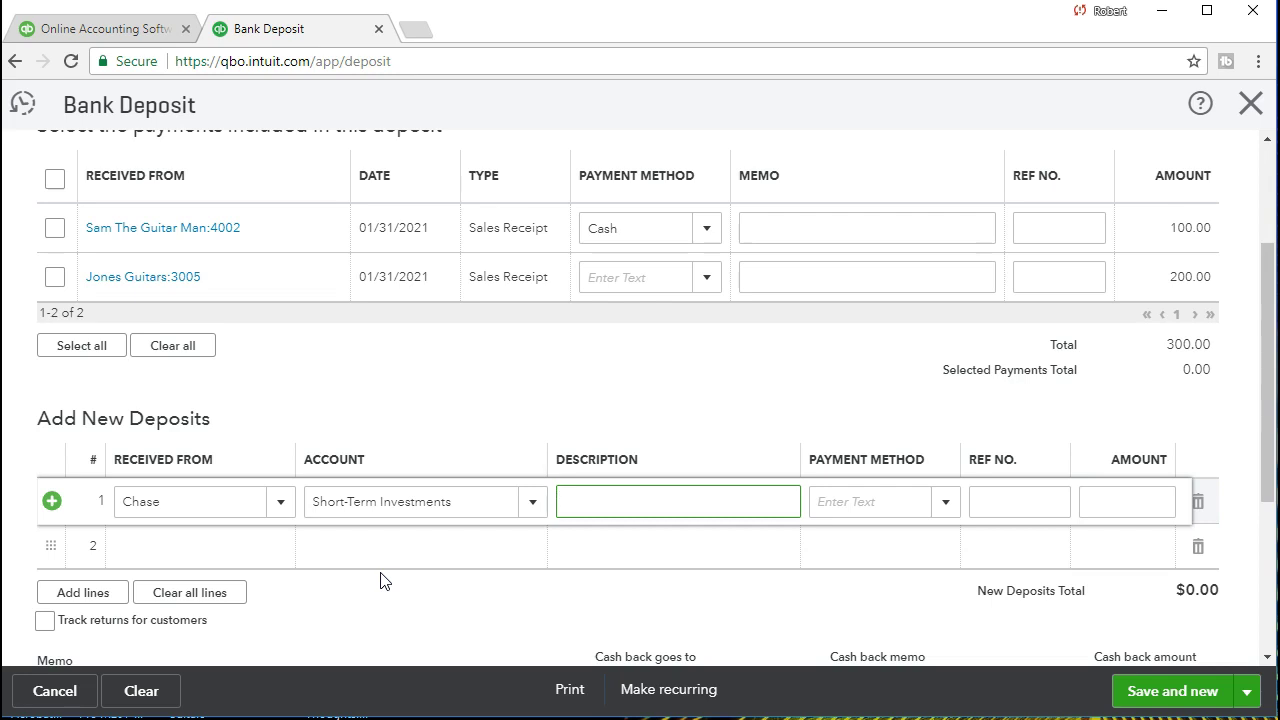
pyautogui.press('Tab')
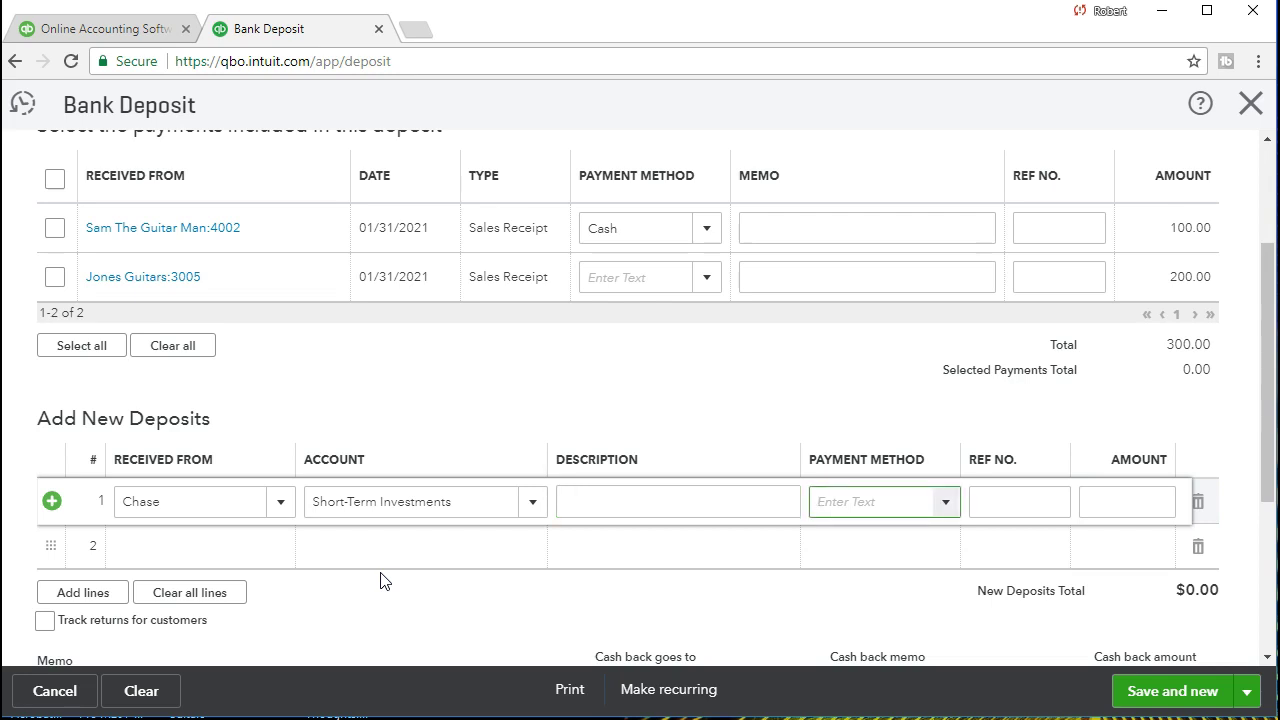
pyautogui.click(420, 586)
pyautogui.click(947, 502)
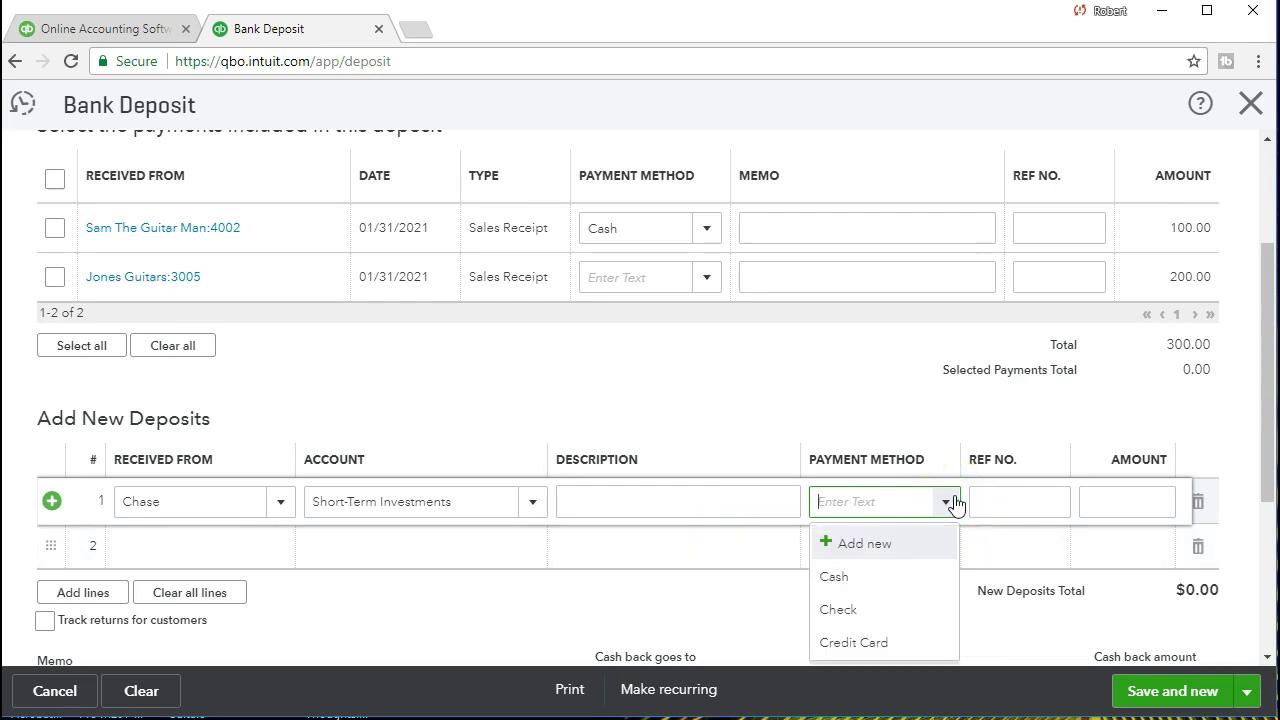
pyautogui.click(876, 584)
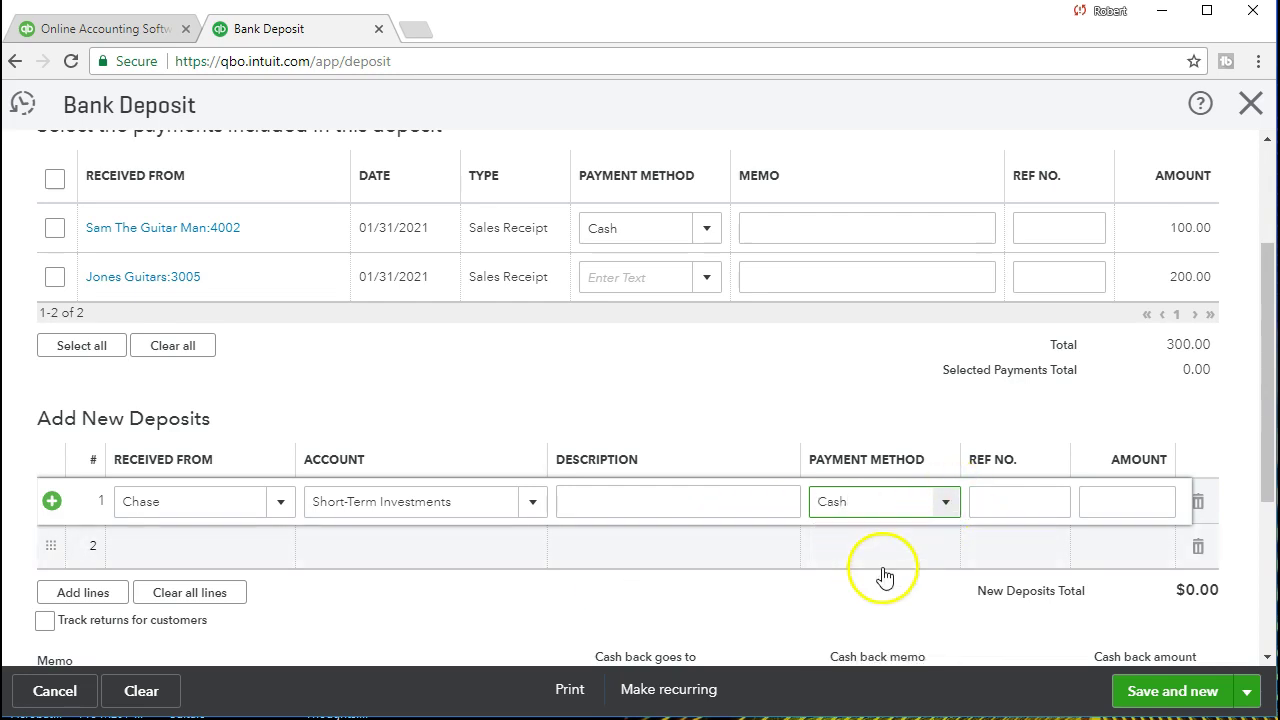
pyautogui.press('Tab')
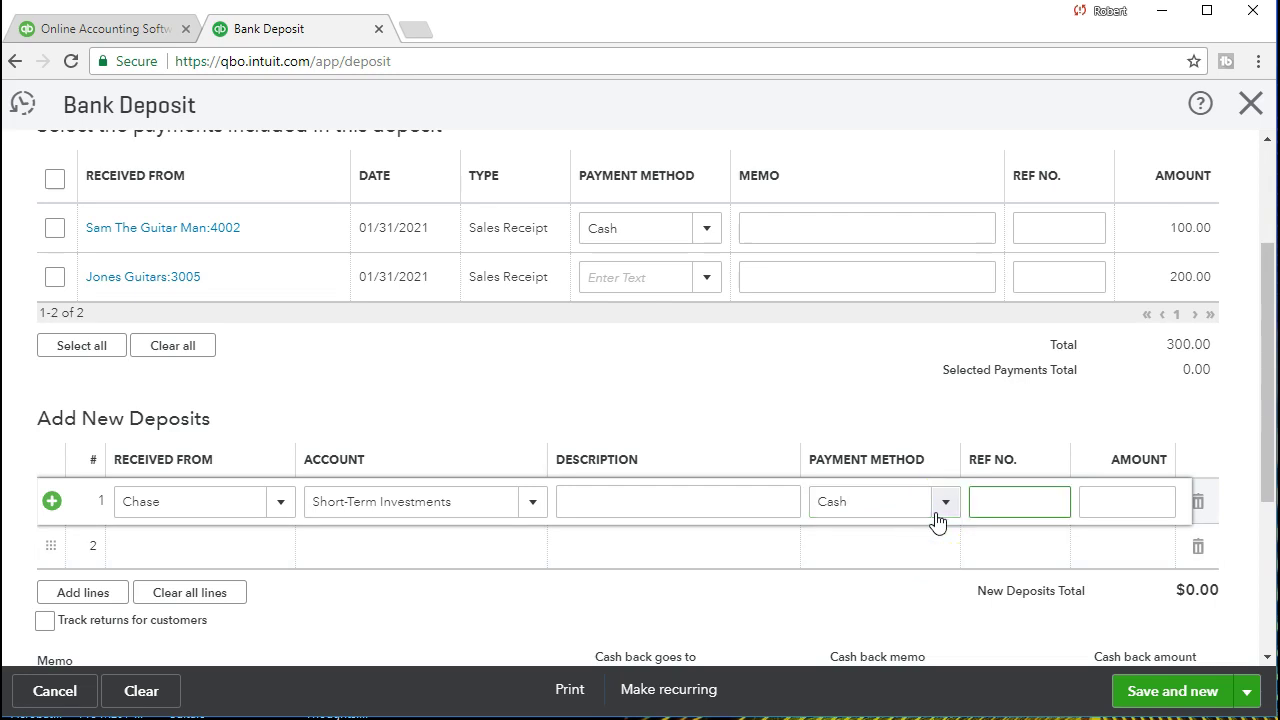
pyautogui.press('Tab')
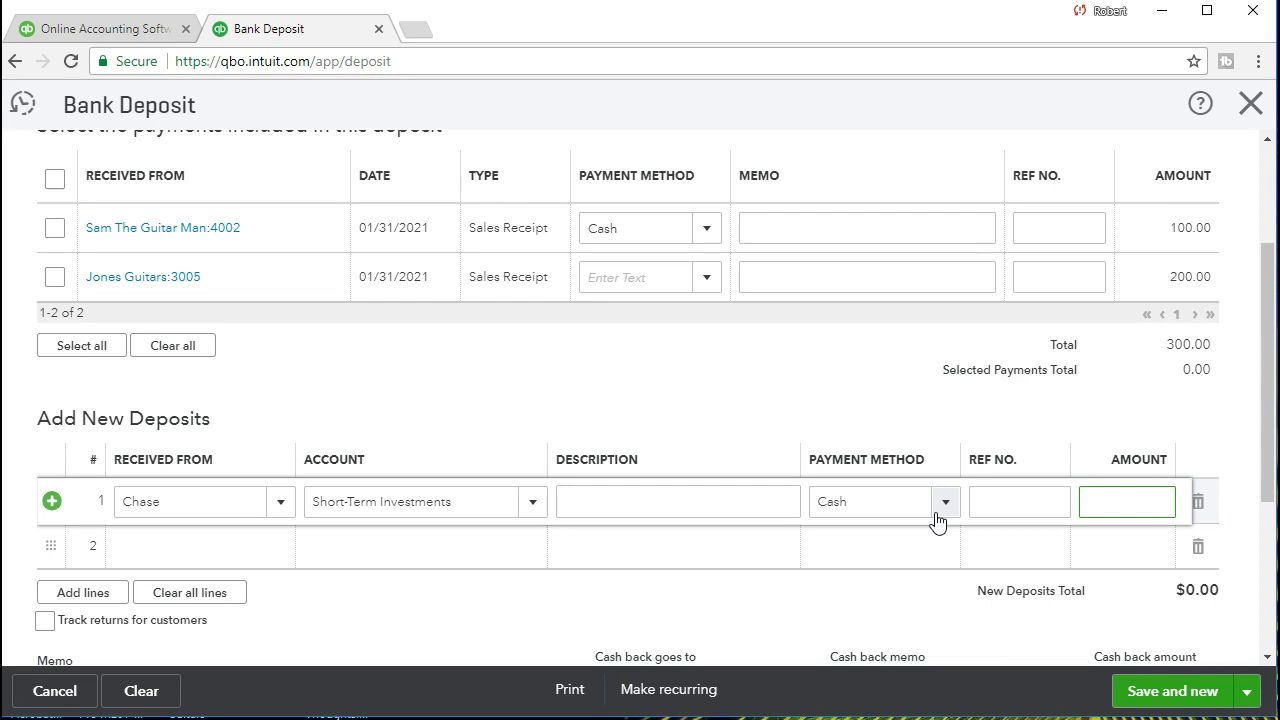
pyautogui.write('12000')
pyautogui.press('Tab')
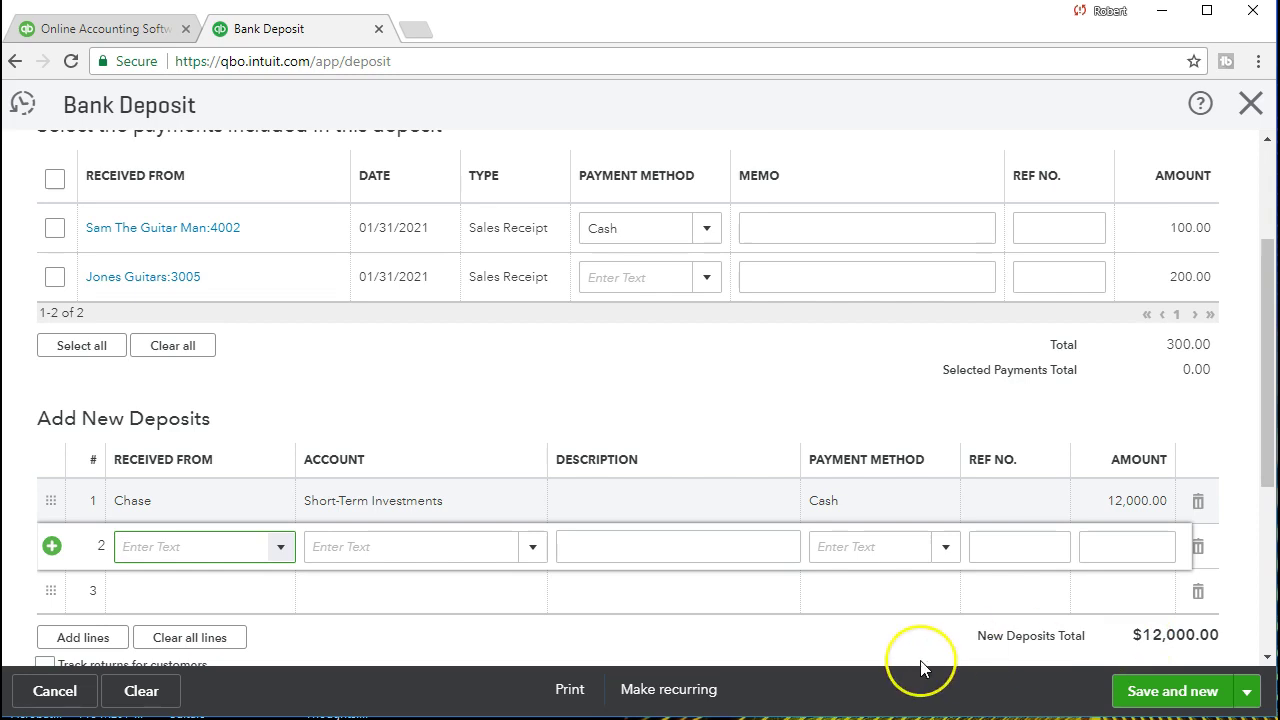
# Enter Chase as payer on the second new deposit line and start adding a new account named Interest Income.
pyautogui.write('Chase')
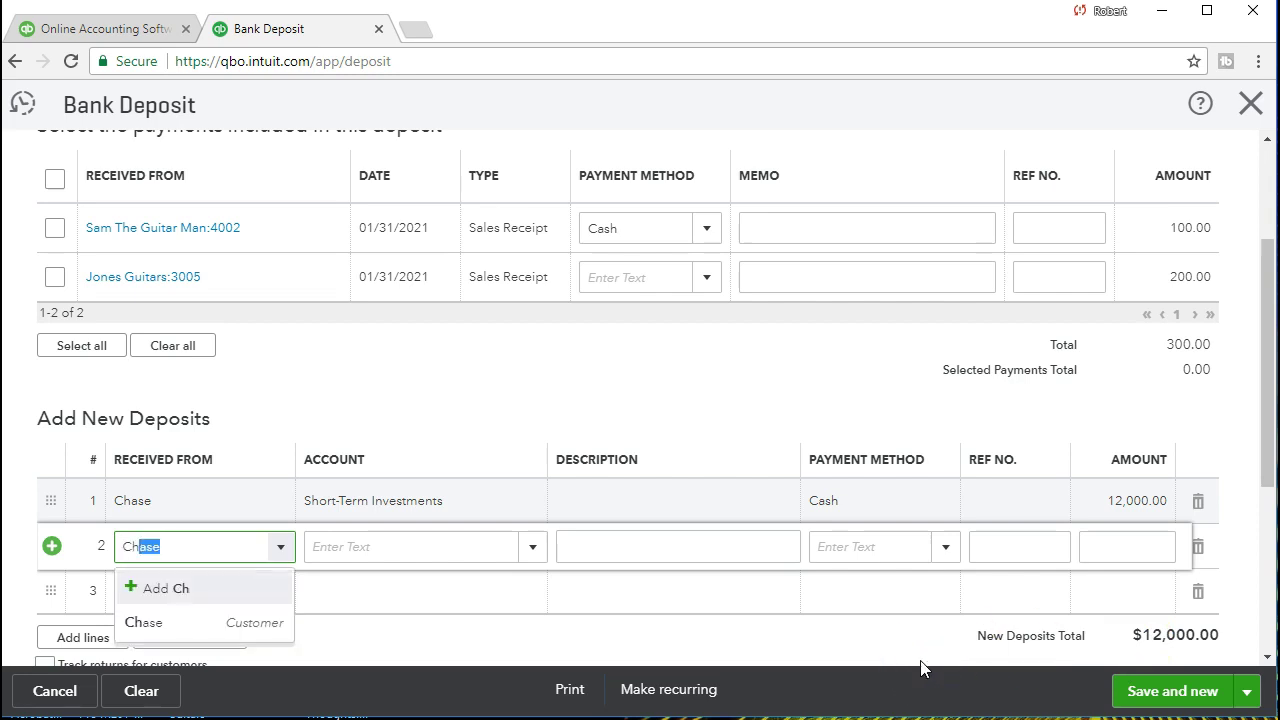
pyautogui.press('Tab')
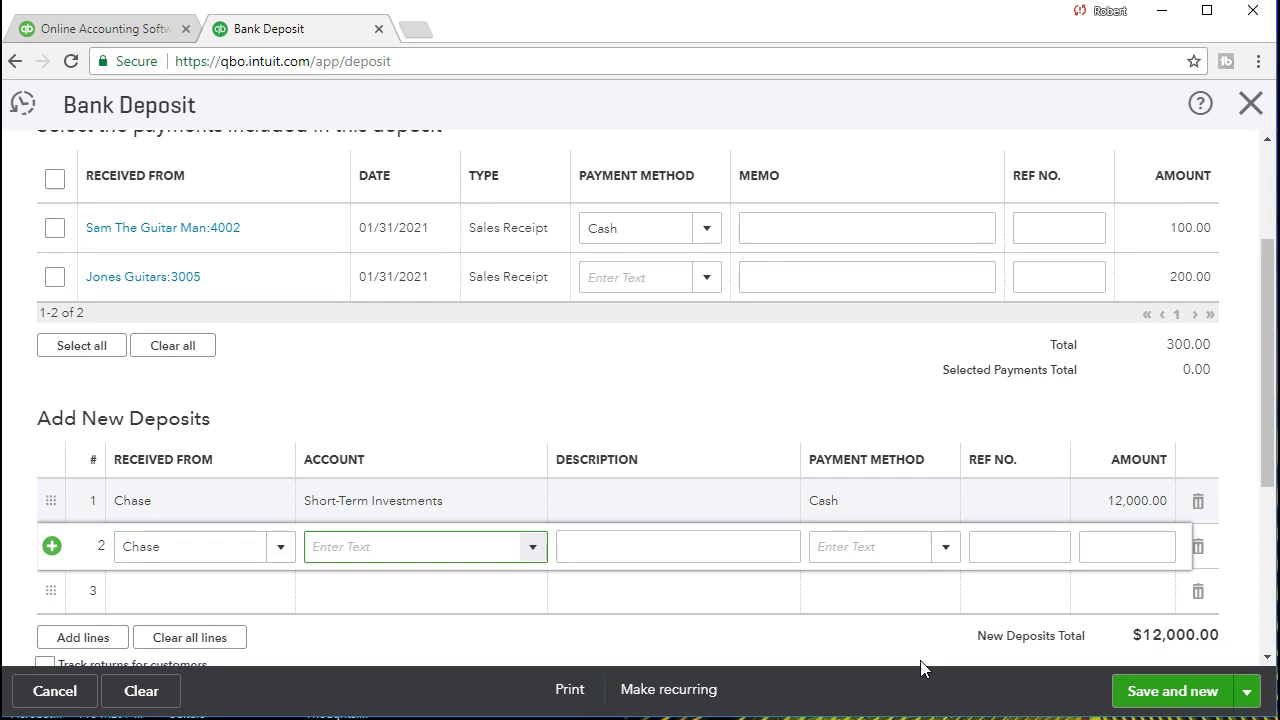
pyautogui.write('Inter')
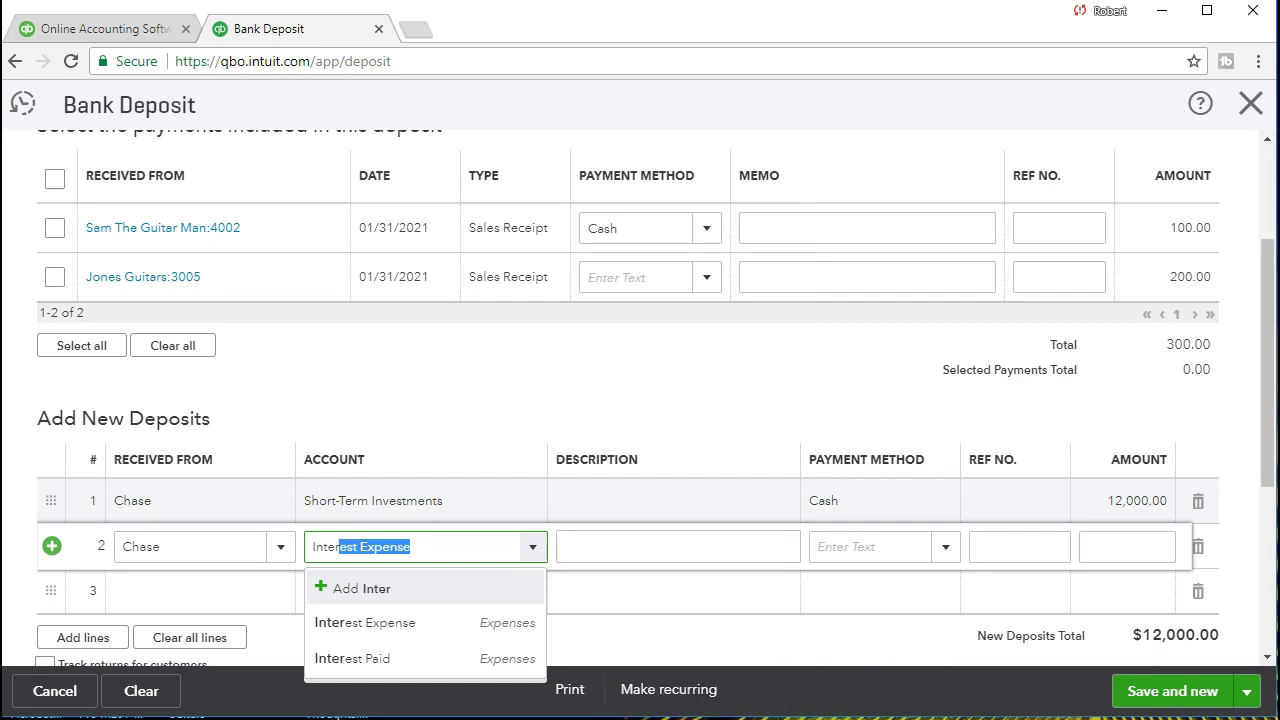
pyautogui.write('est Income')
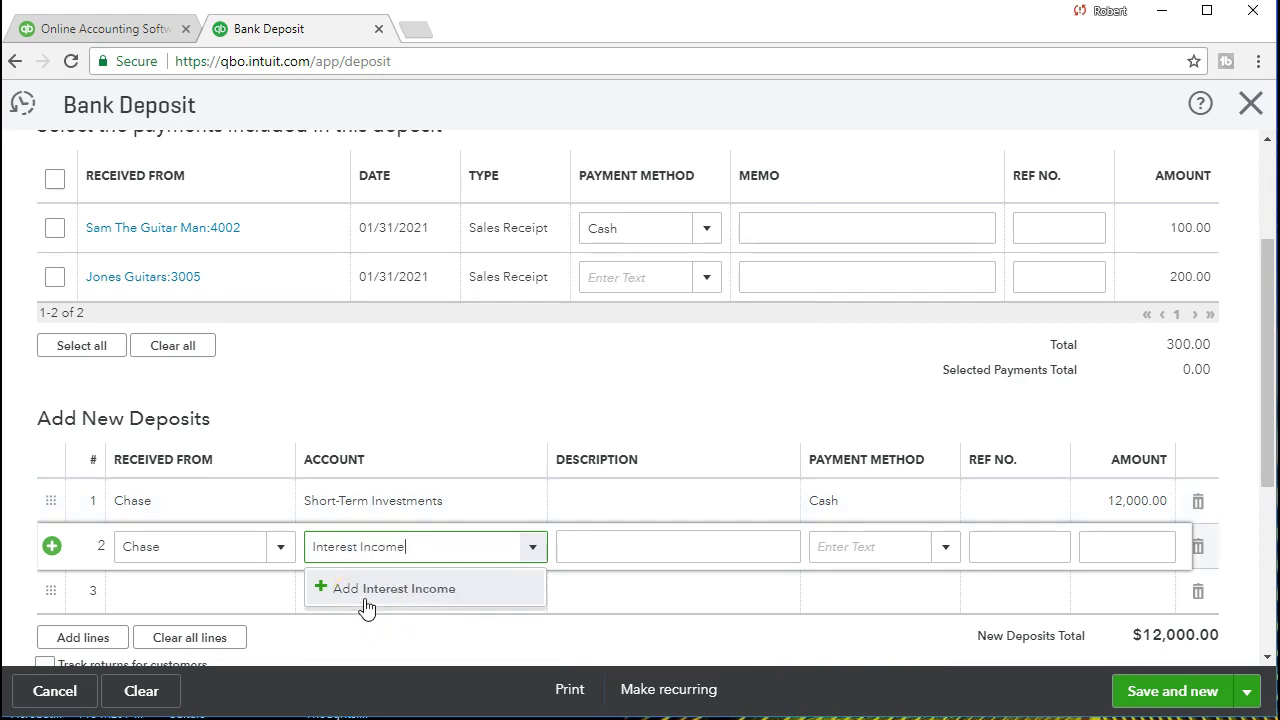
pyautogui.click(367, 606)
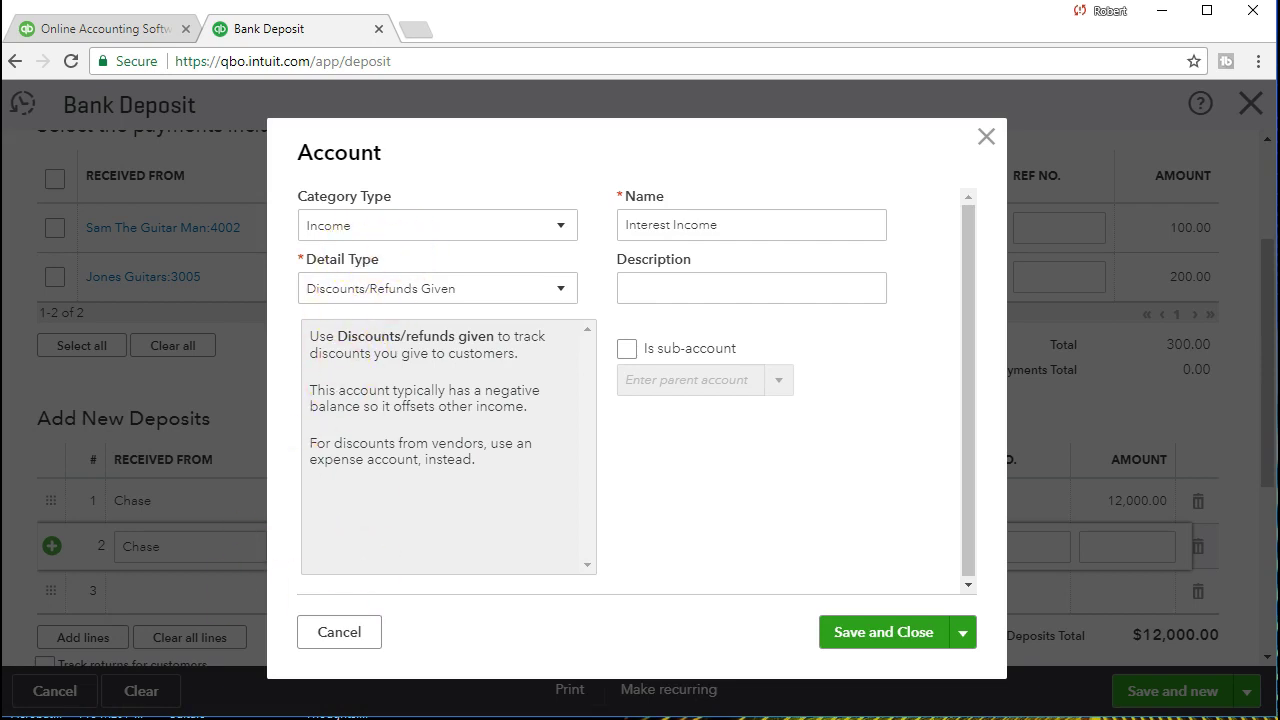
# Set the new account's category type to Other Income and detail type to Interest Earned, and save the account.
pyautogui.click(480, 225)
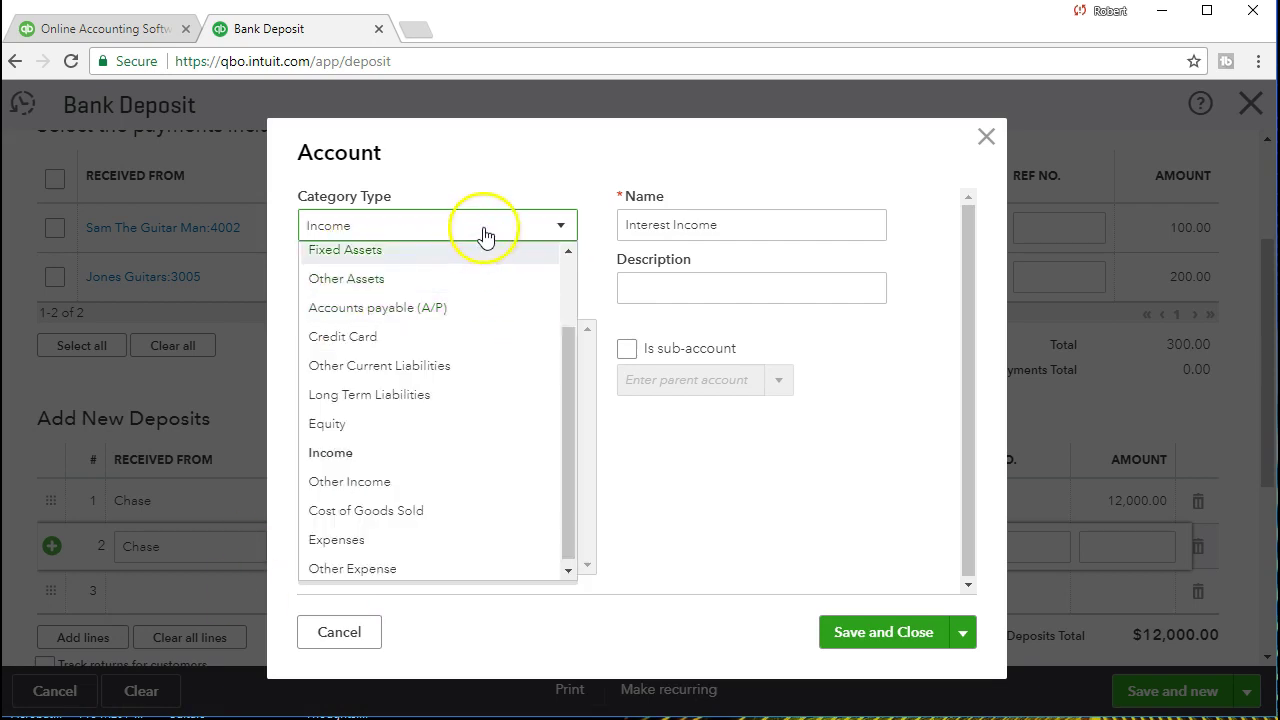
pyautogui.click(559, 230)
pyautogui.click(559, 232)
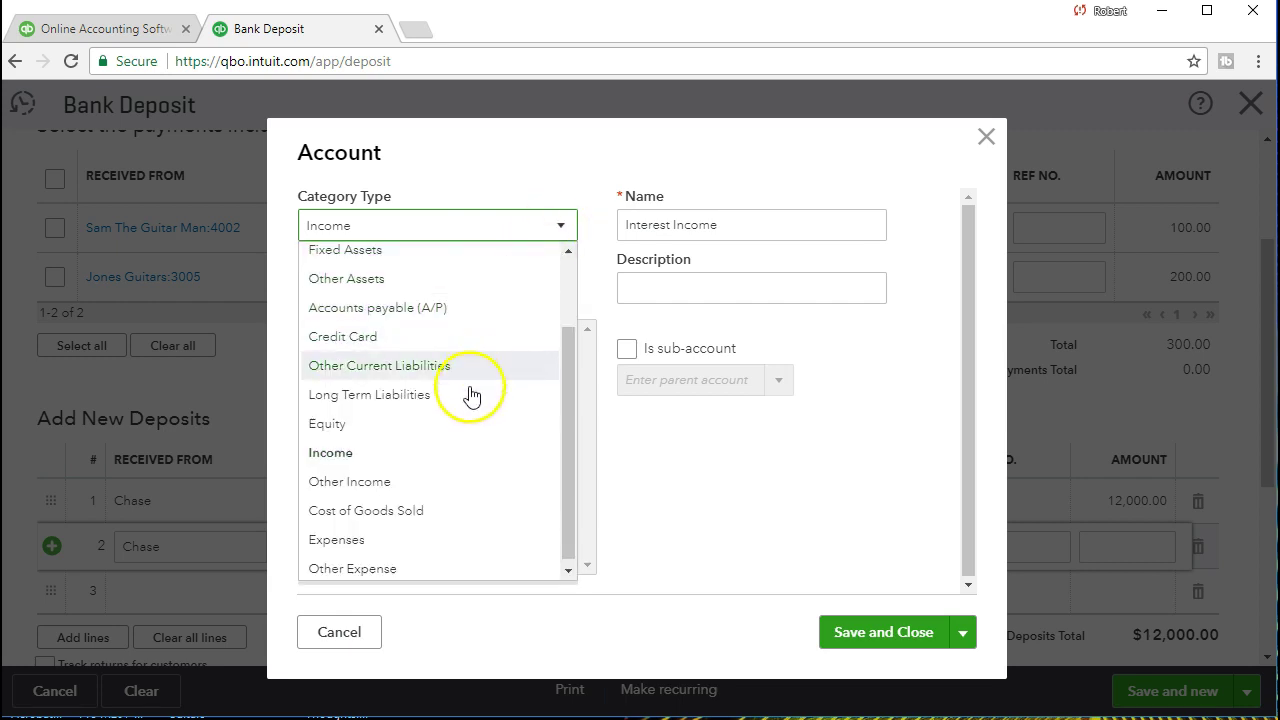
pyautogui.click(435, 490)
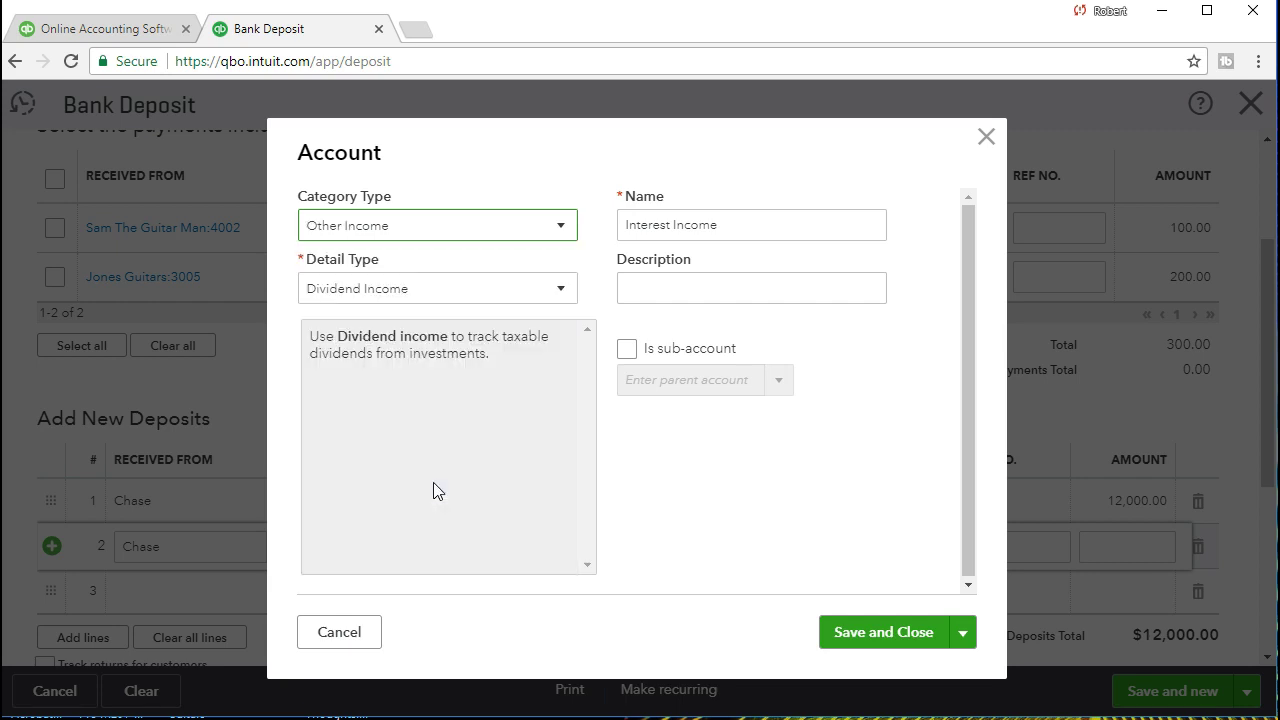
pyautogui.click(540, 294)
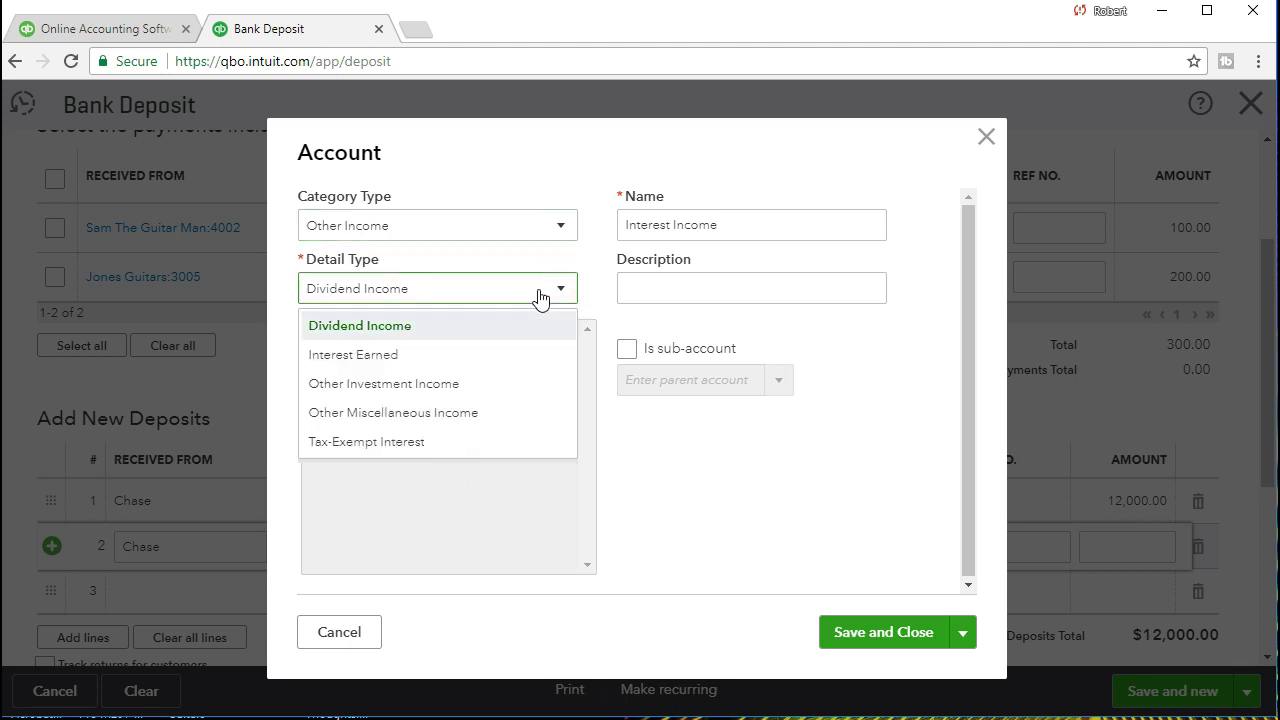
pyautogui.click(483, 357)
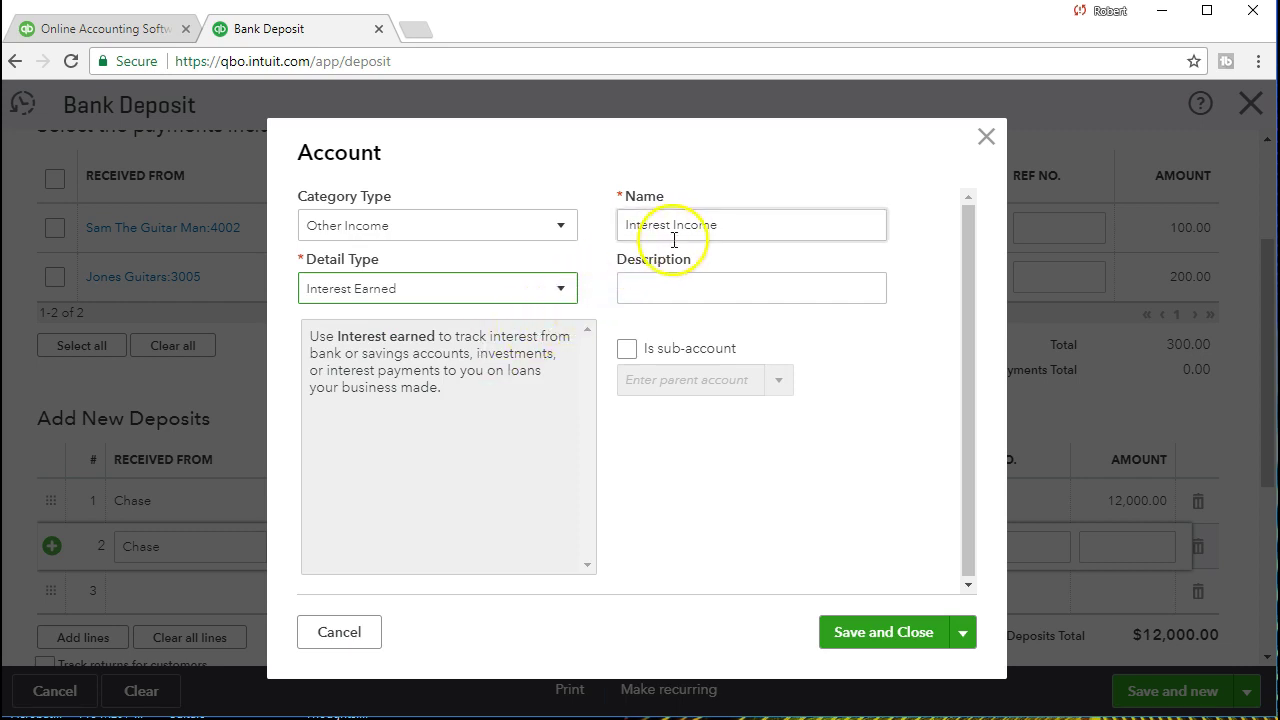
pyautogui.click(685, 285)
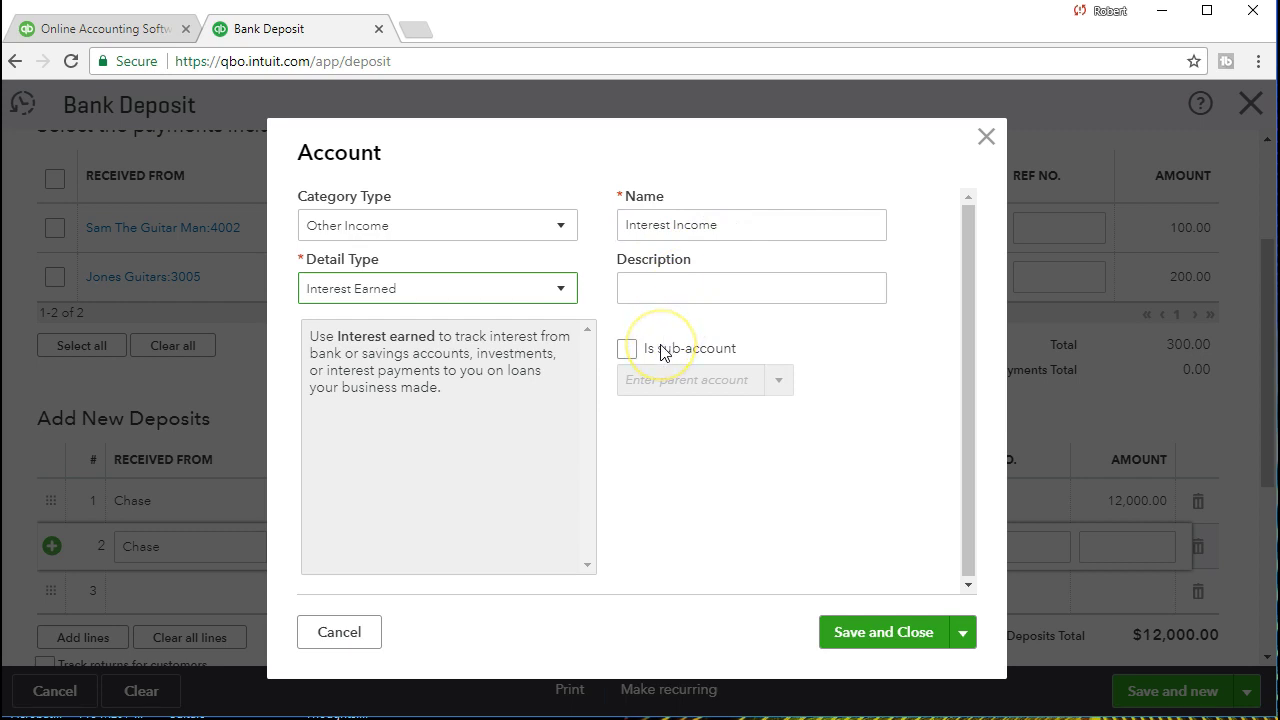
pyautogui.click(877, 636)
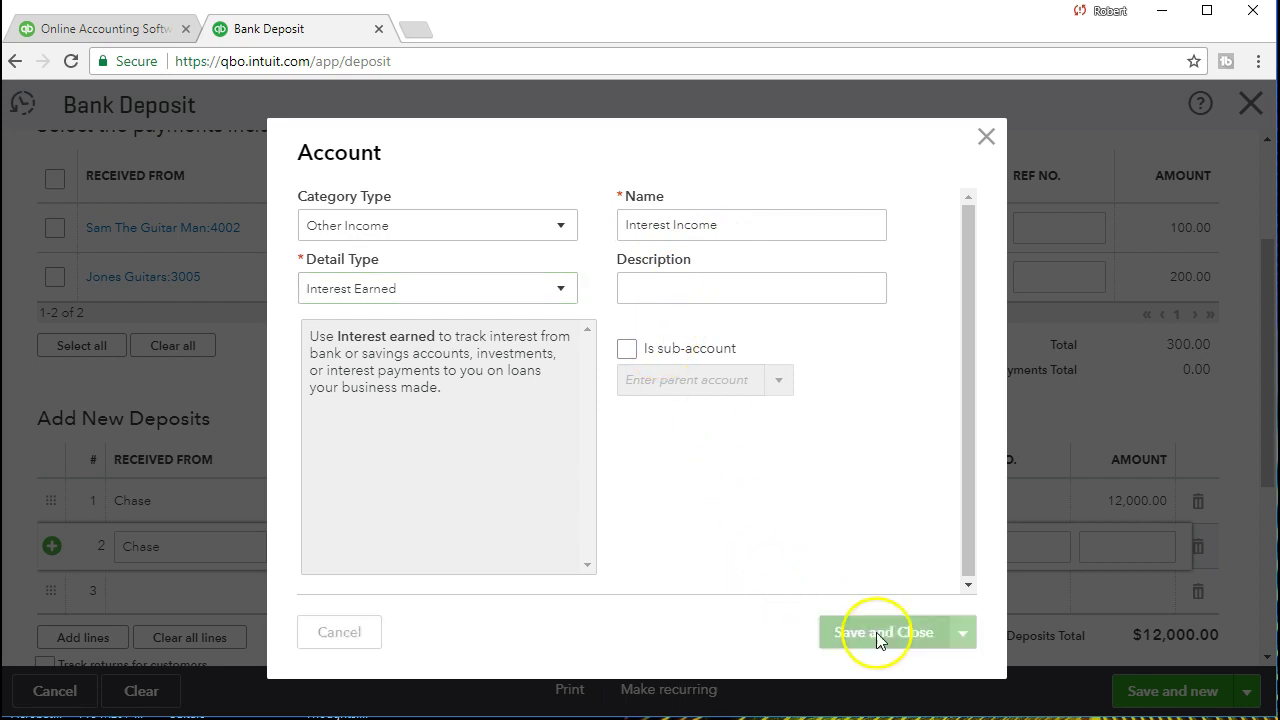
# Set the Interest Income deposit line's amount to 250, leaving its description, payment method and reference number empty.
pyautogui.press('Tab')
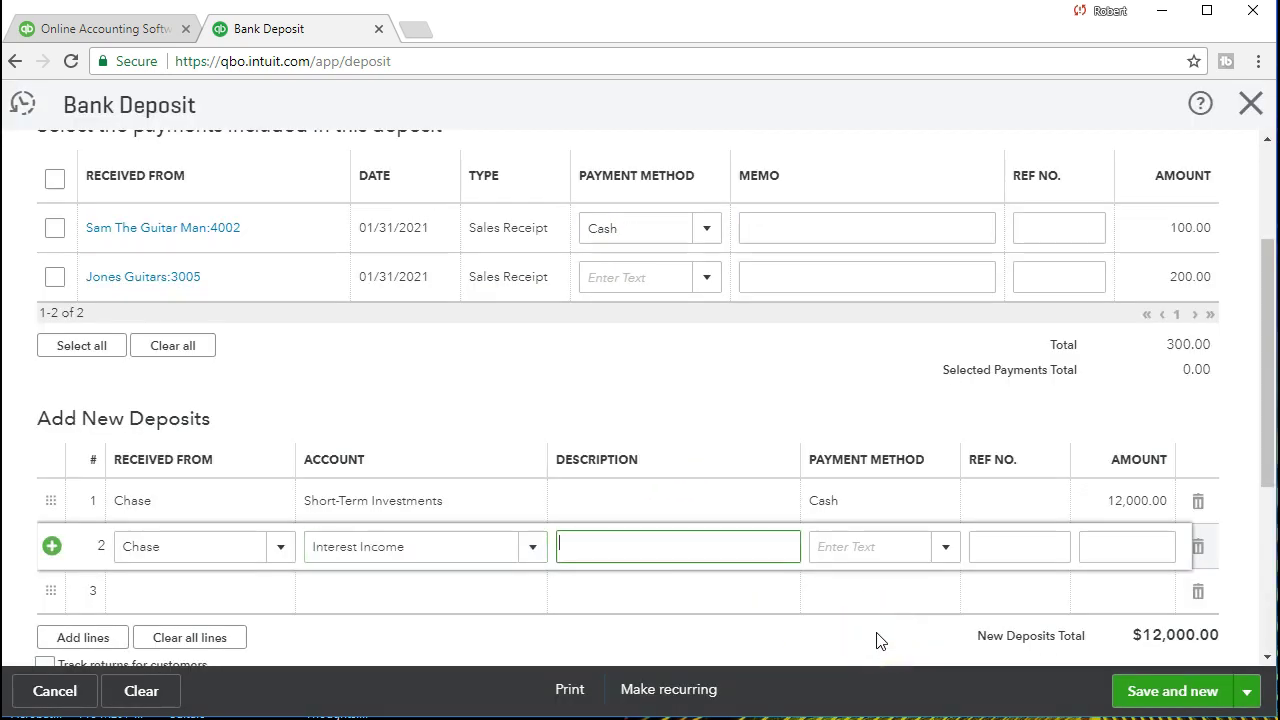
pyautogui.press('Tab')
pyautogui.click(886, 605)
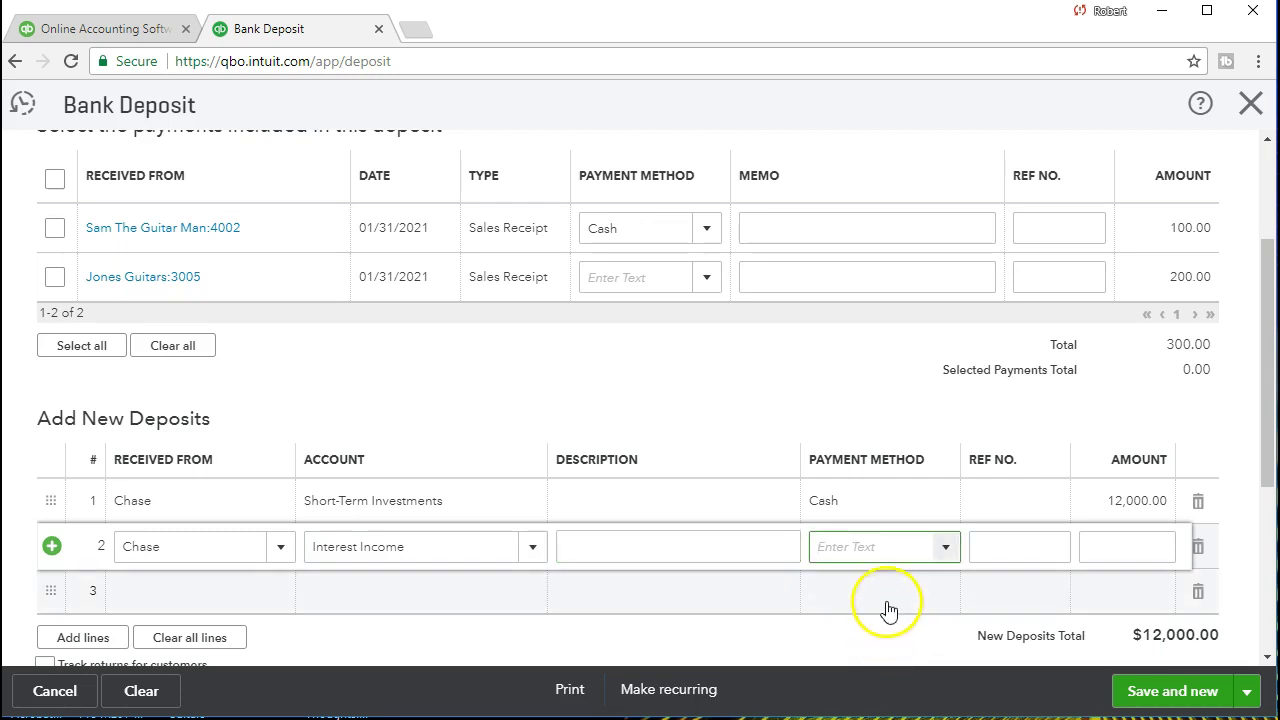
pyautogui.click(946, 546)
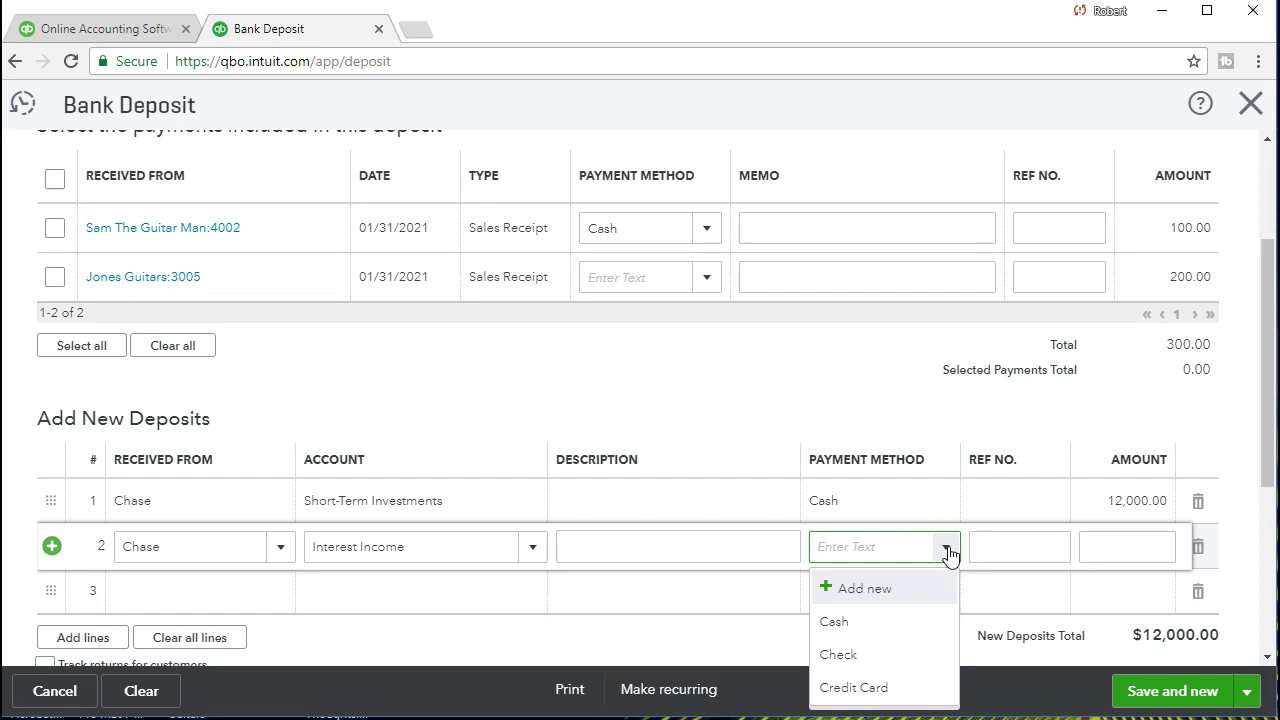
pyautogui.click(946, 548)
pyautogui.press('Tab')
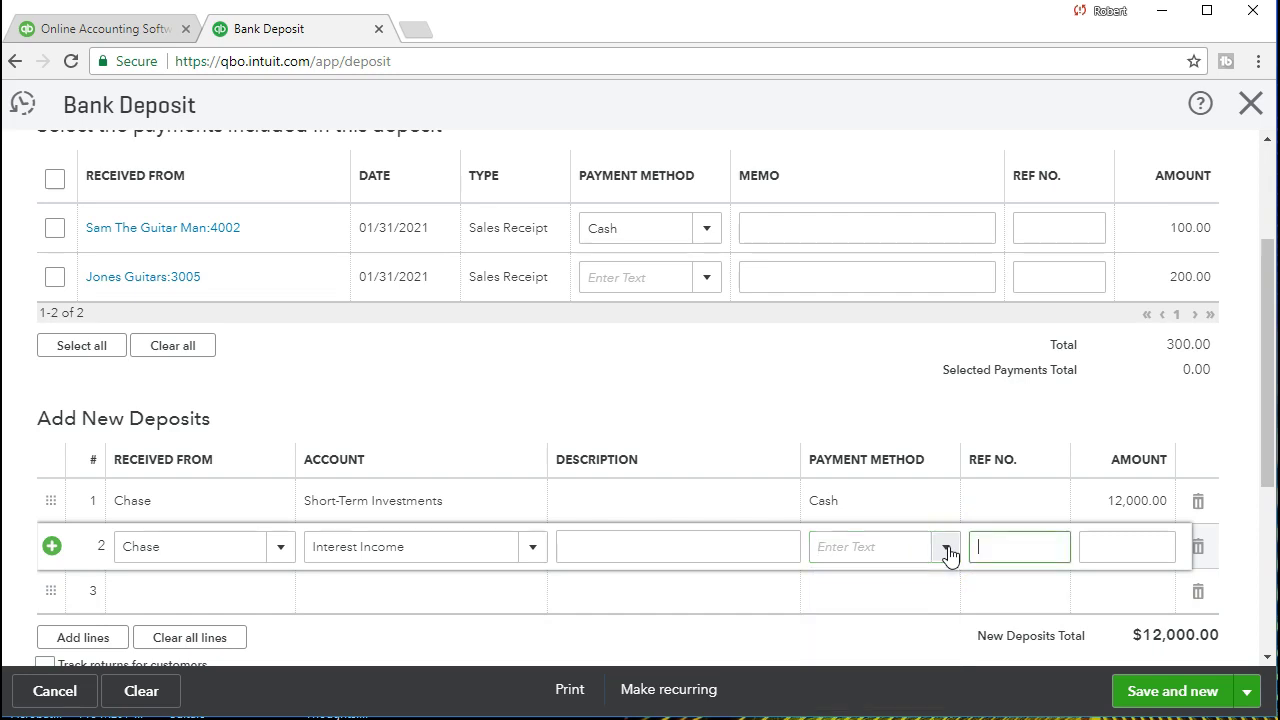
pyautogui.press('Tab')
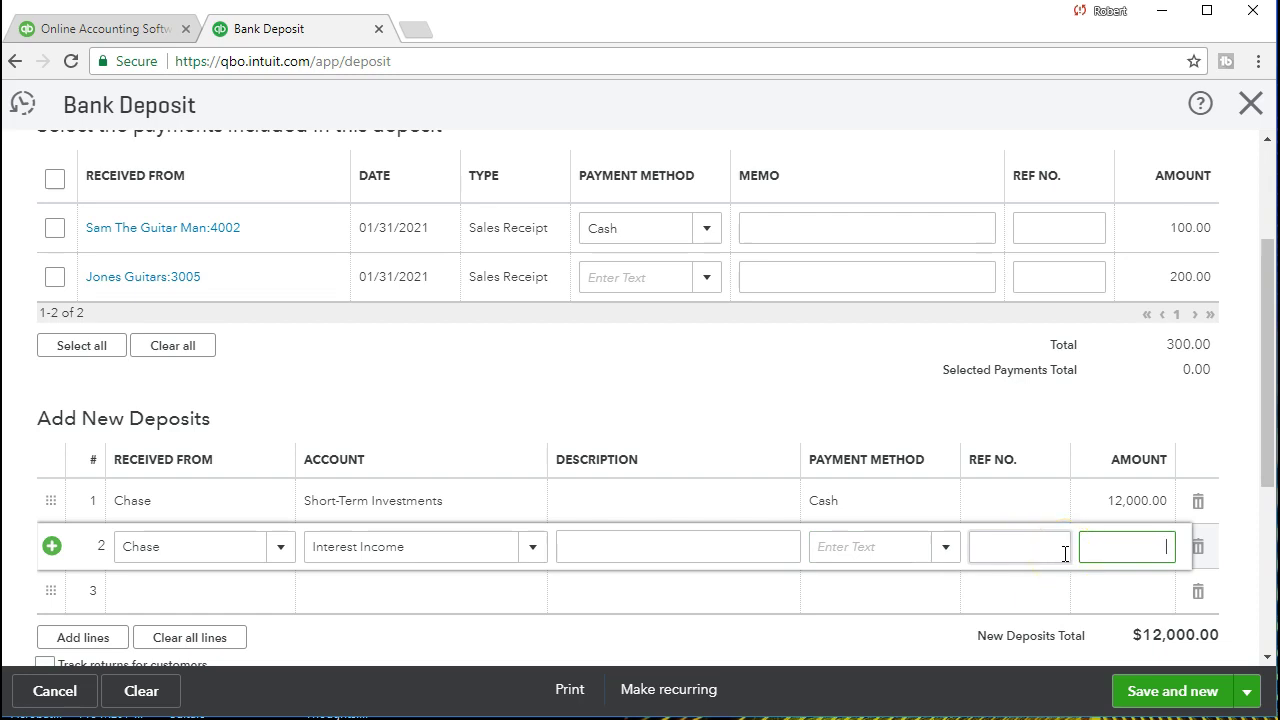
pyautogui.write('250')
pyautogui.press('Tab')
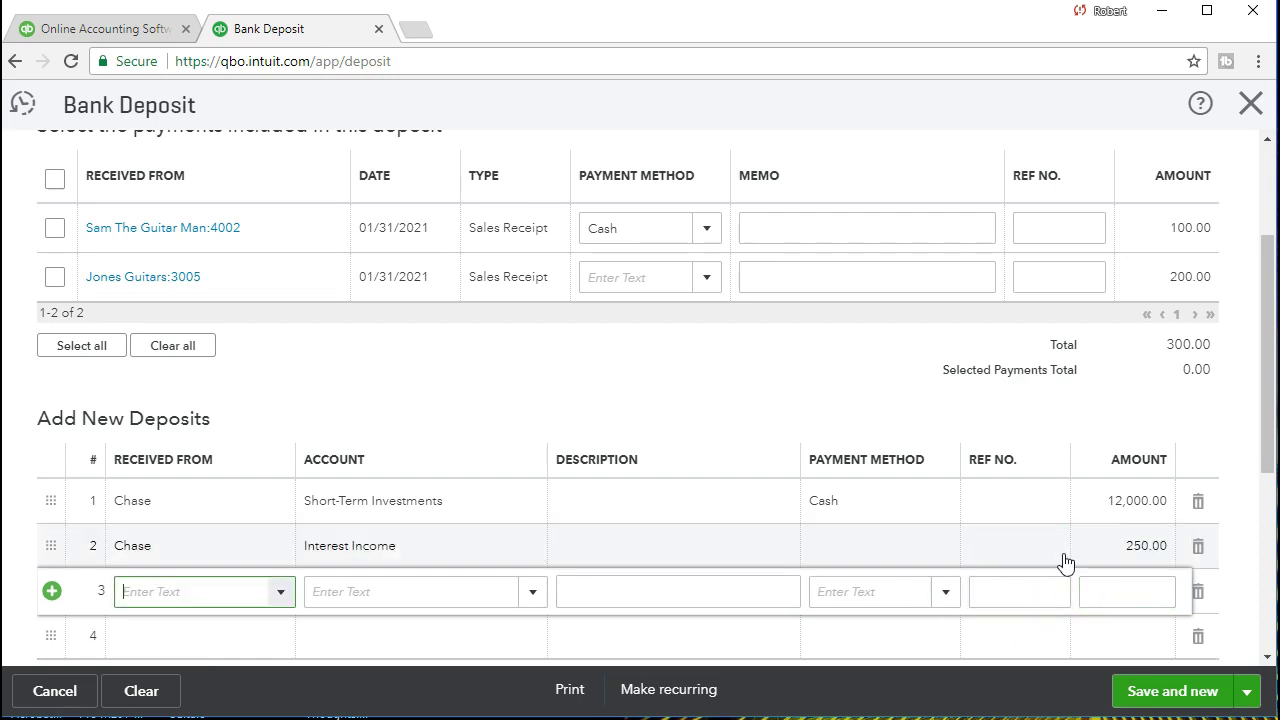
pyautogui.click(1118, 563)
# Set the bank deposit's date to 02/06/2021.
pyautogui.scroll(-1, 1126, 561)
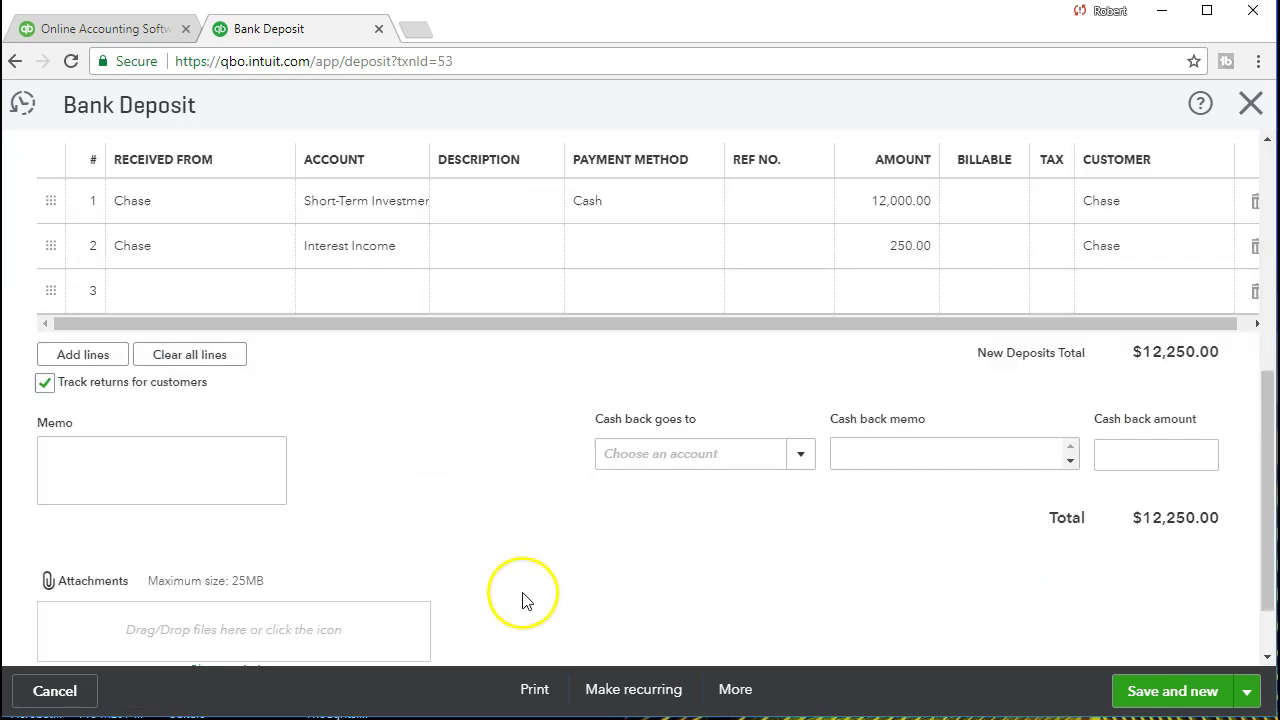
pyautogui.scroll(5, 570, 595)
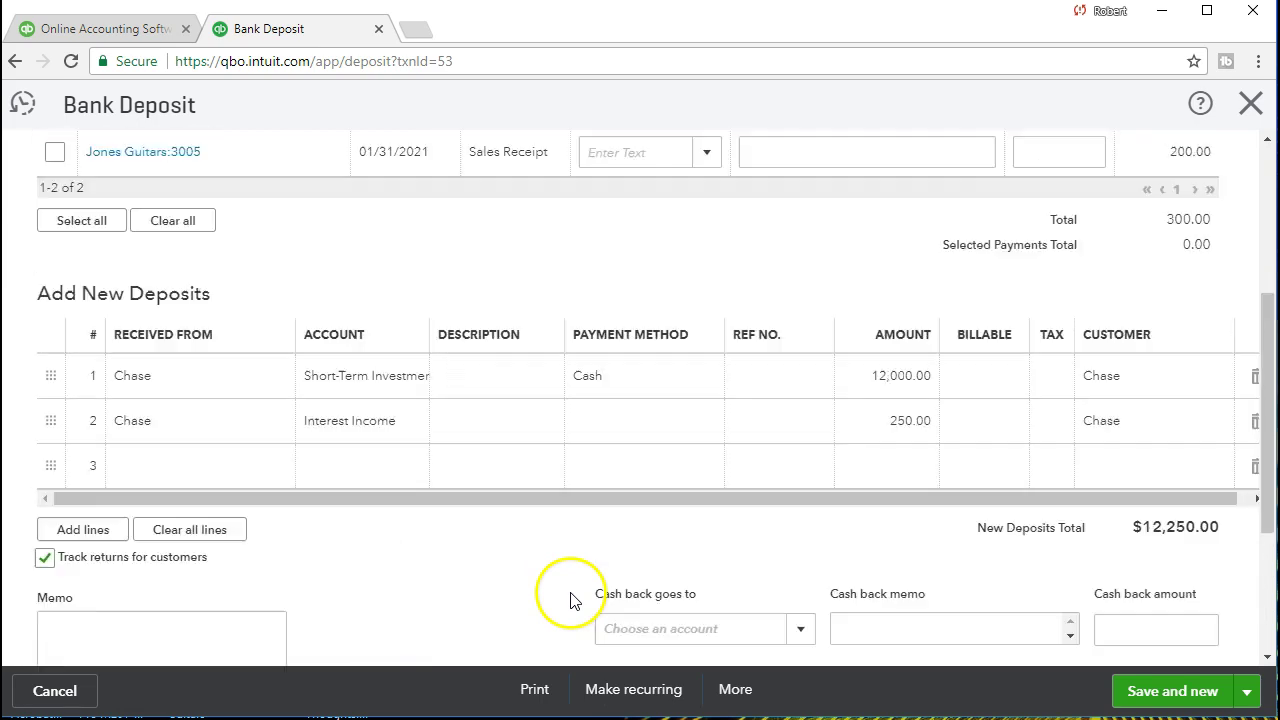
pyautogui.scroll(1, 570, 600)
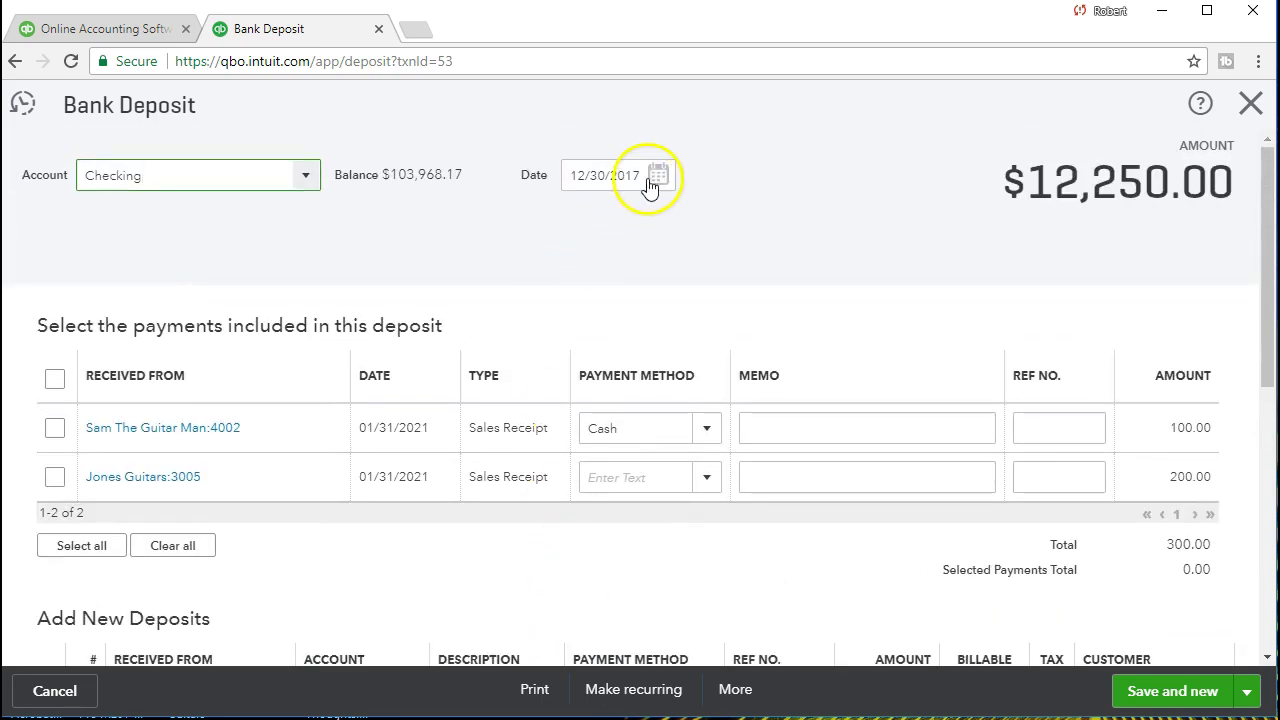
pyautogui.click(592, 177)
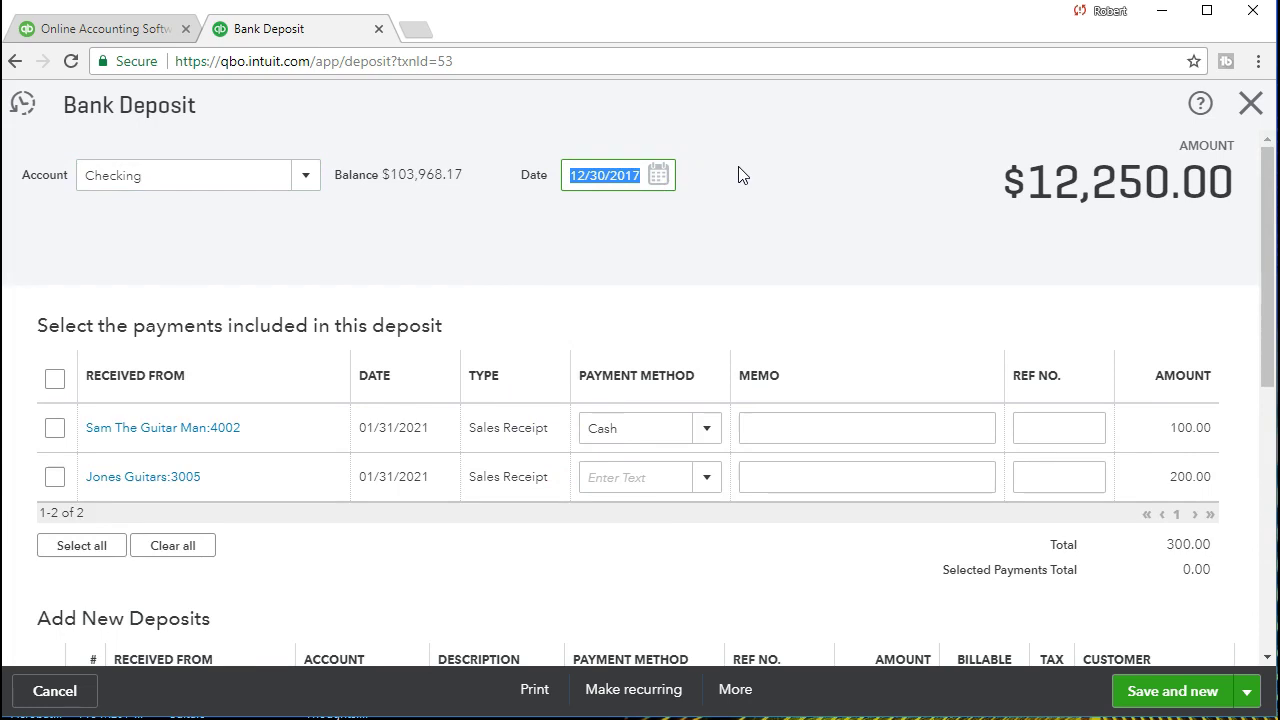
pyautogui.write('020621')
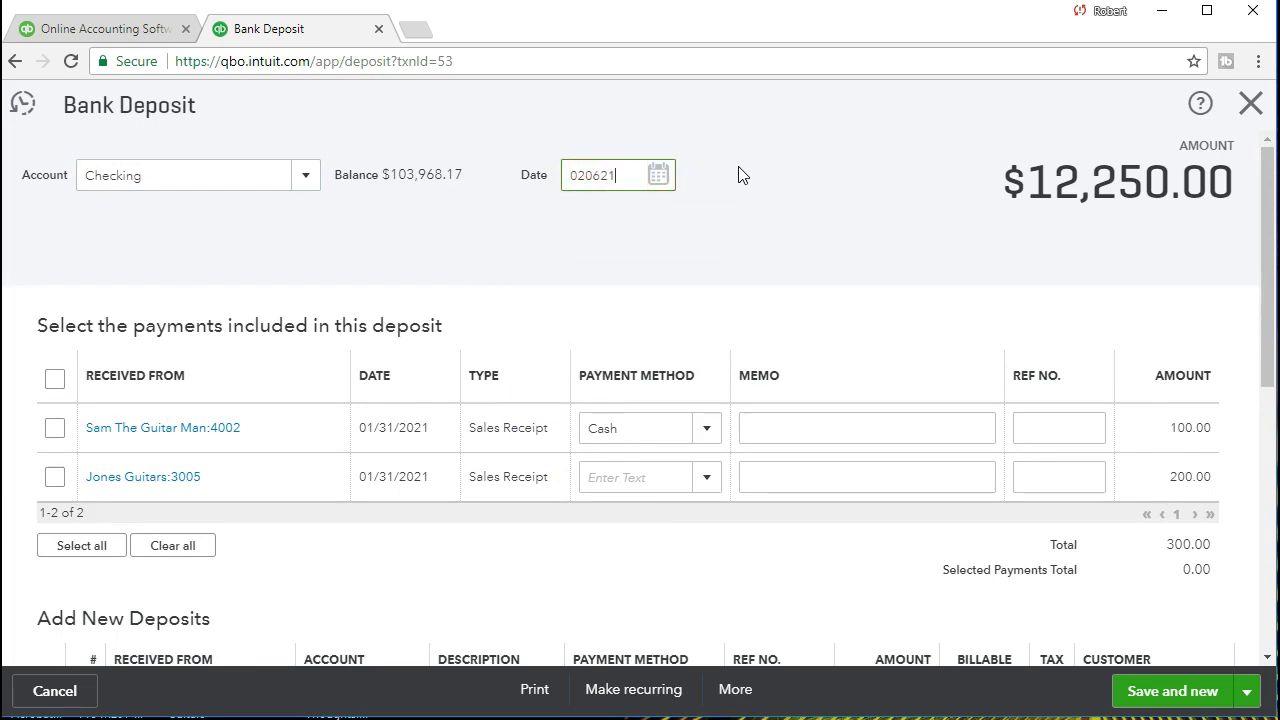
pyautogui.press('Tab')
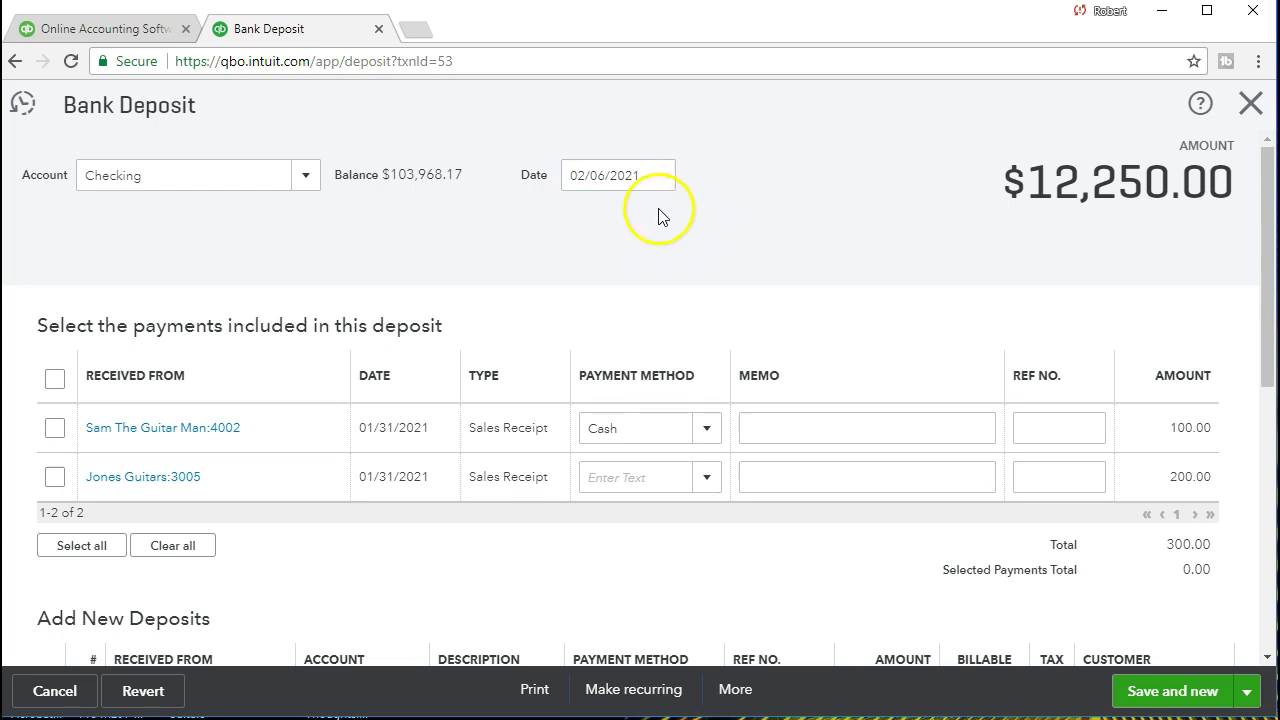
# Save the Chase bank deposit and close the deposit form.
pyautogui.click(600, 243)
pyautogui.click(688, 355)
pyautogui.scroll(-2, 735, 480)
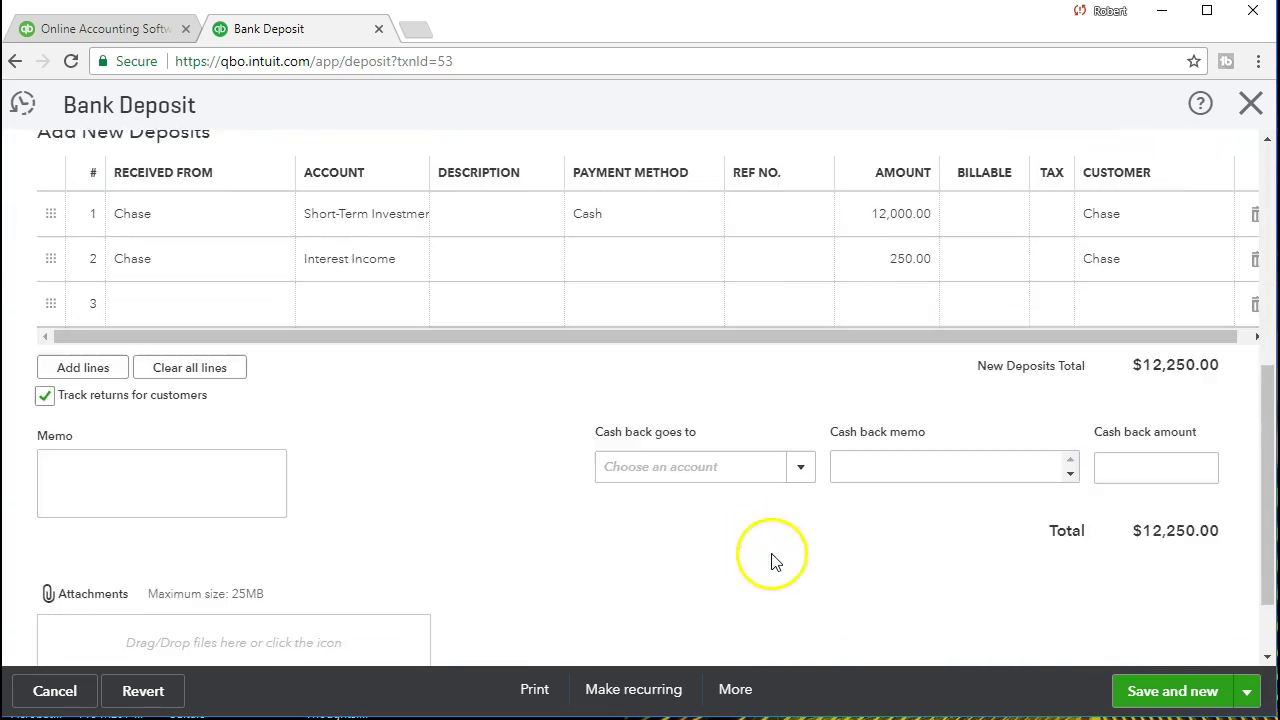
pyautogui.click(1175, 691)
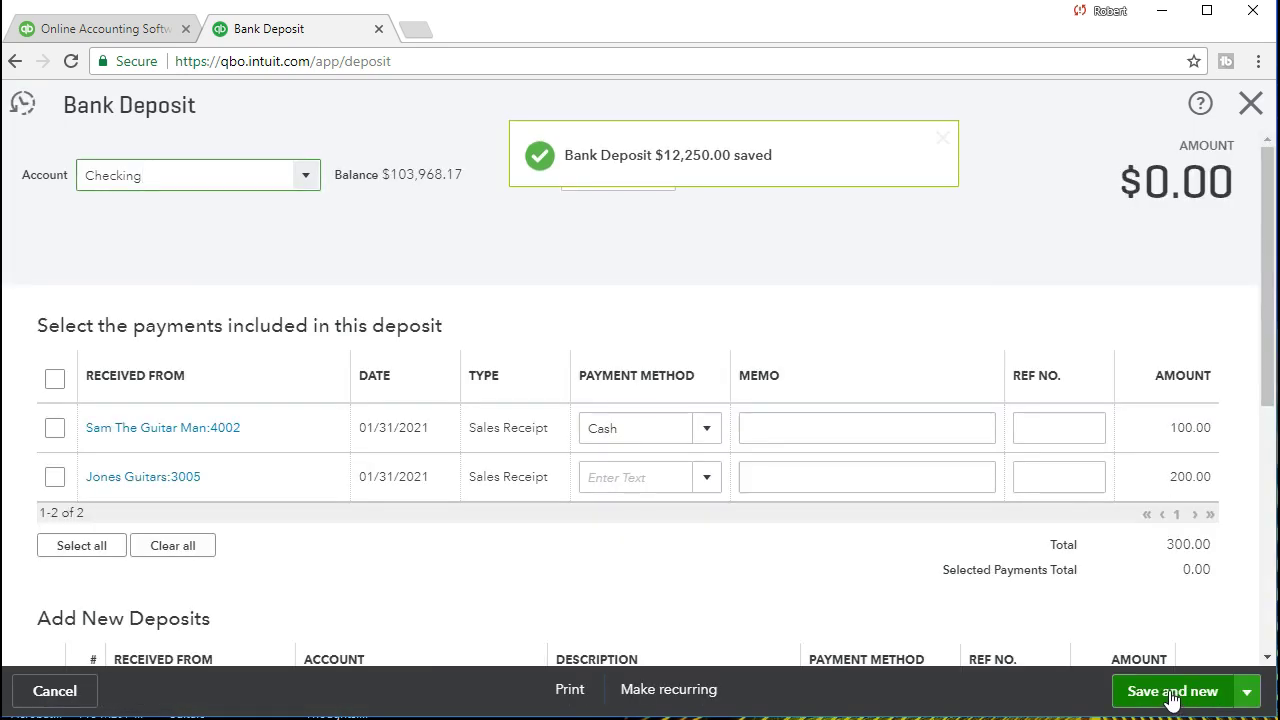
pyautogui.click(1250, 104)
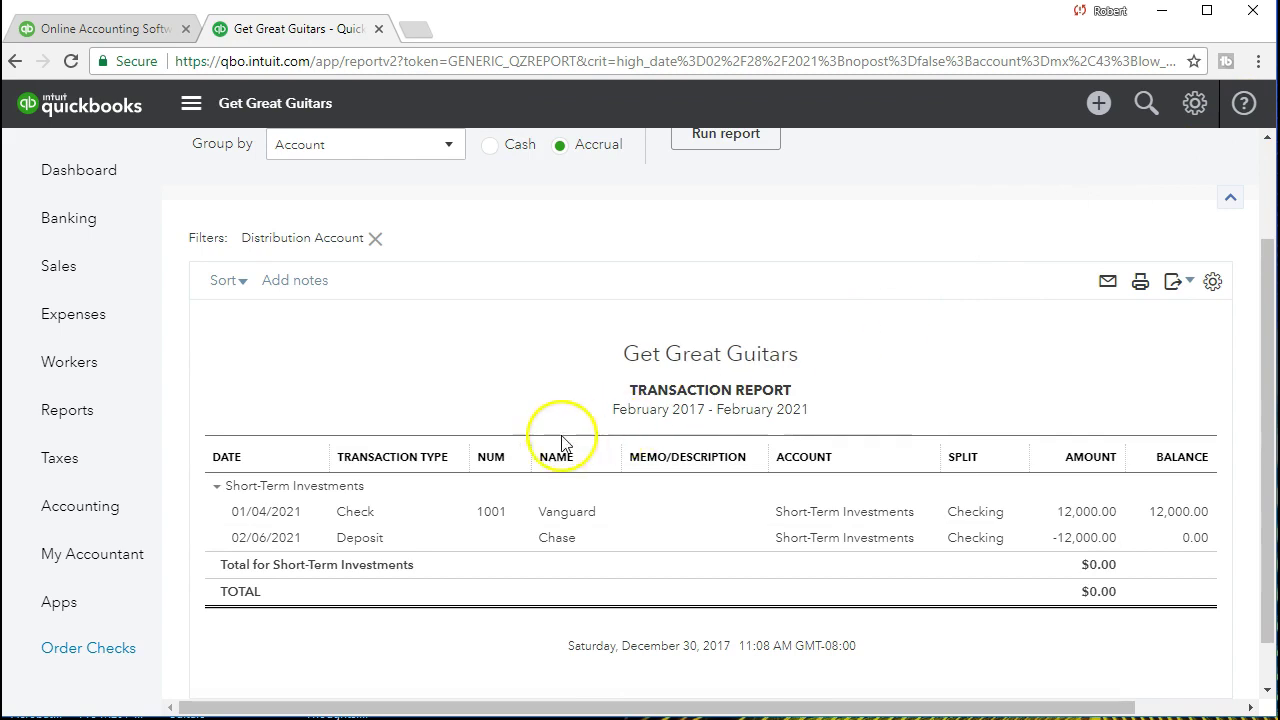
# Find the Balance Sheet among the reports and open it.
pyautogui.click(84, 421)
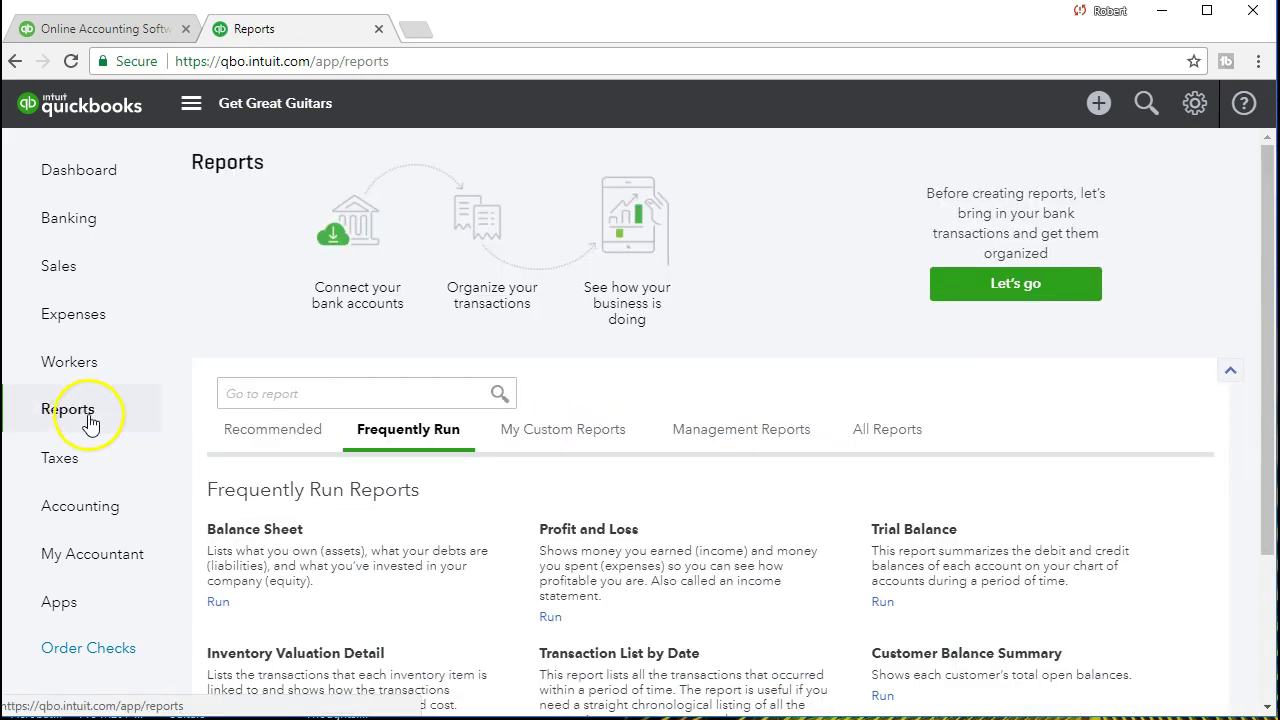
pyautogui.click(346, 398)
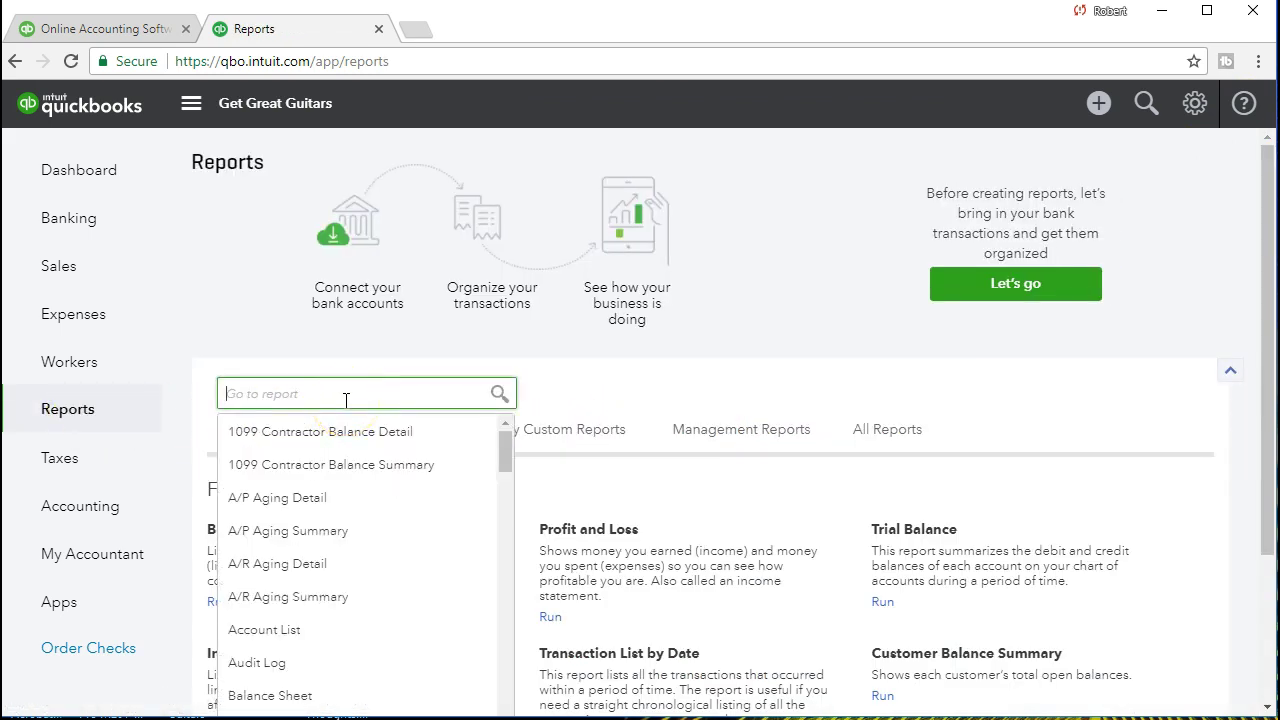
pyautogui.write('Balan')
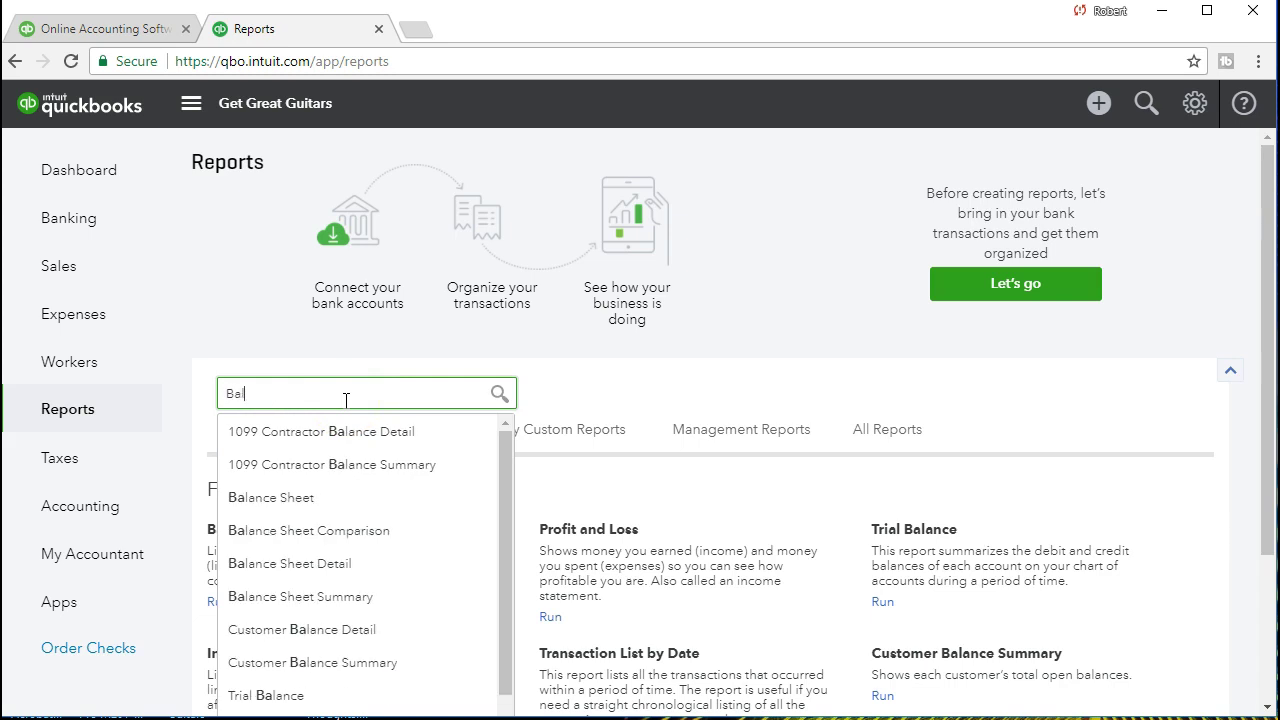
pyautogui.click(306, 496)
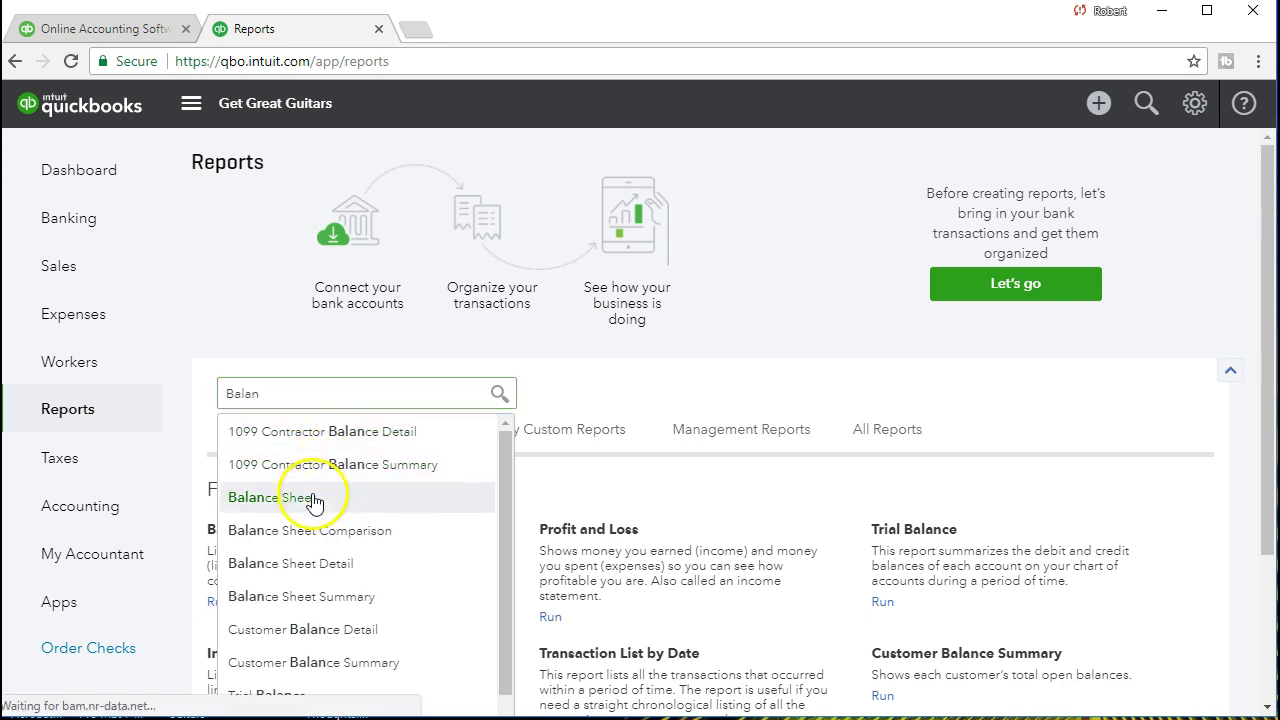
pyautogui.scroll(2, 320, 490)
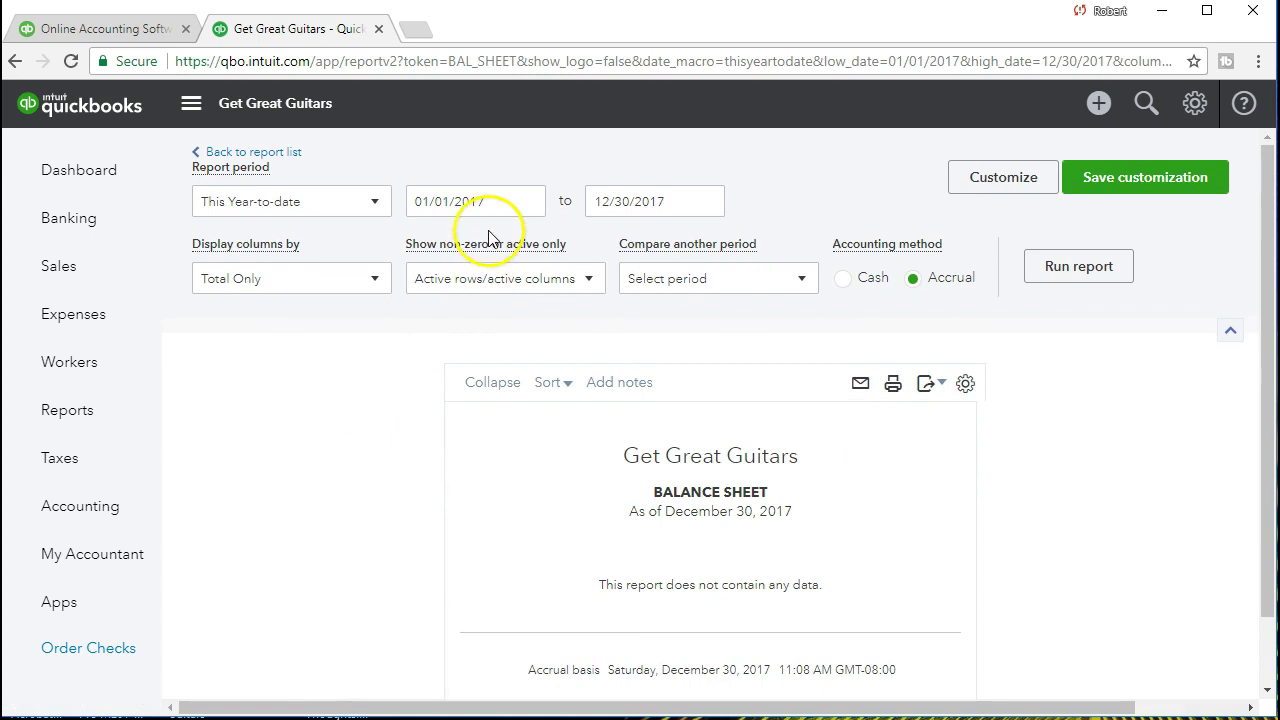
# Set the balance sheet's report period to 02/01/2021 through 02/28/2021 and run the report.
pyautogui.moveTo(500, 201); pyautogui.dragTo(350, 200)
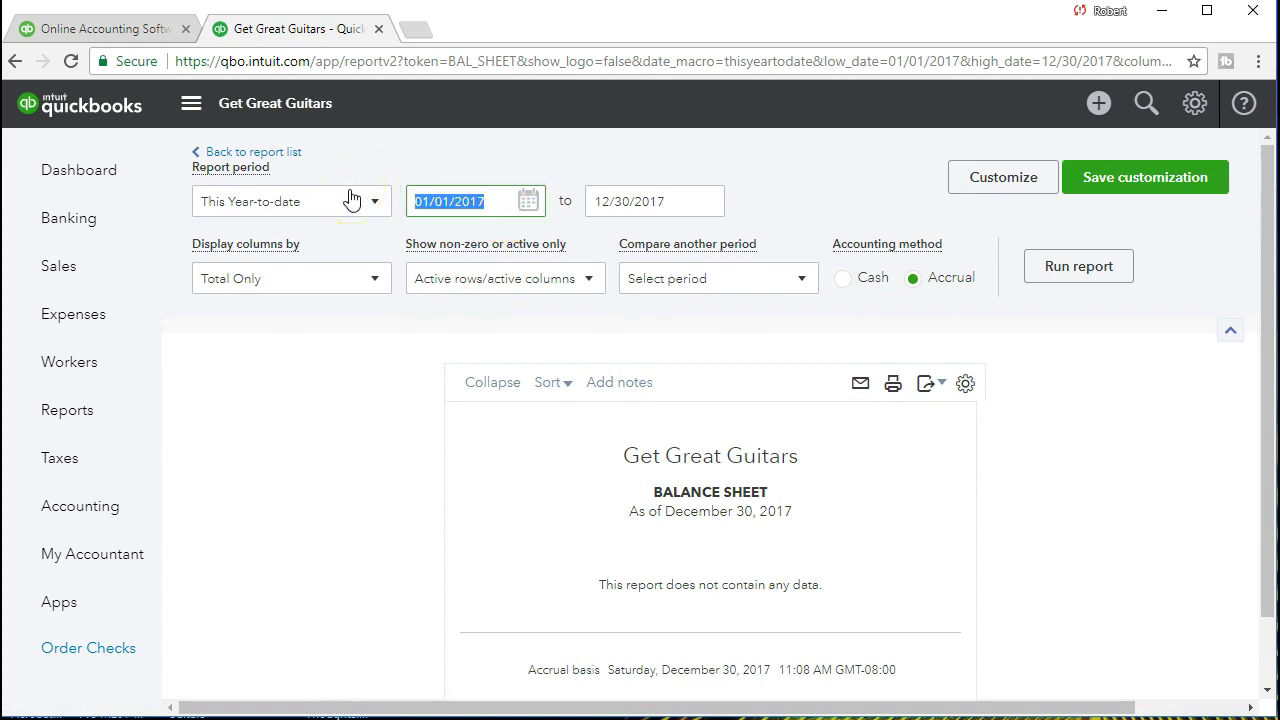
pyautogui.write('020121')
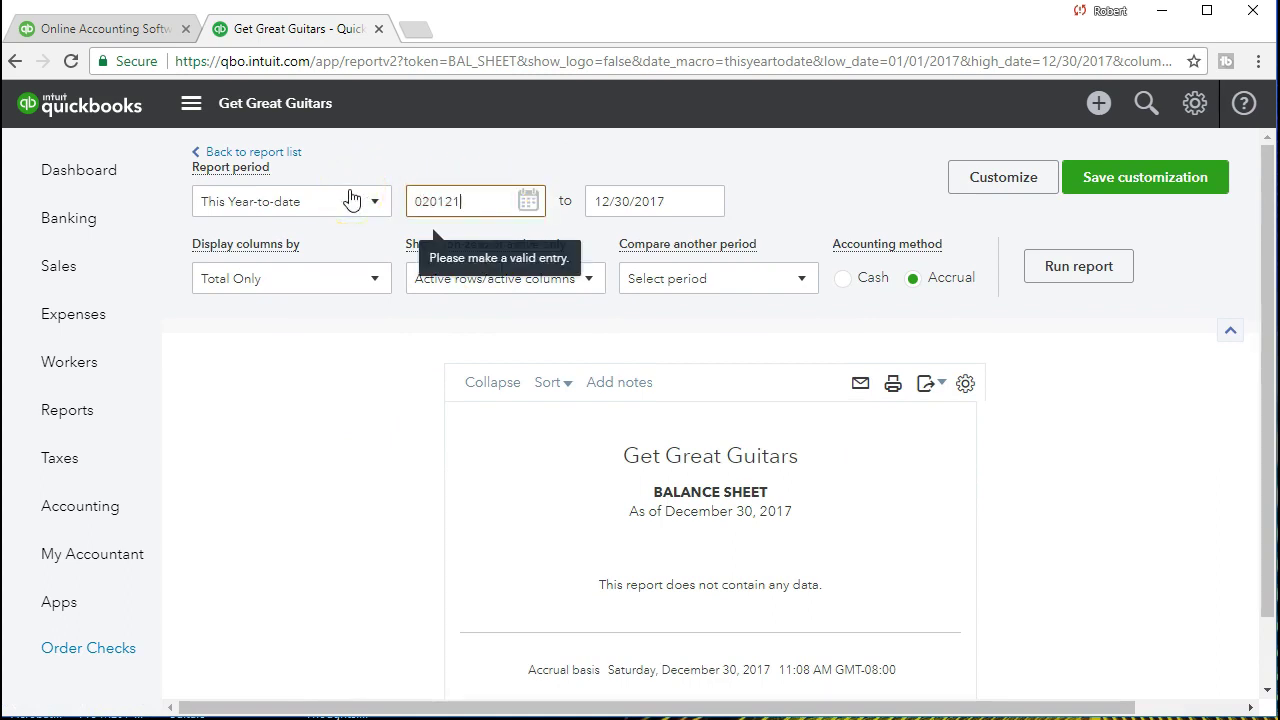
pyautogui.press('Tab')
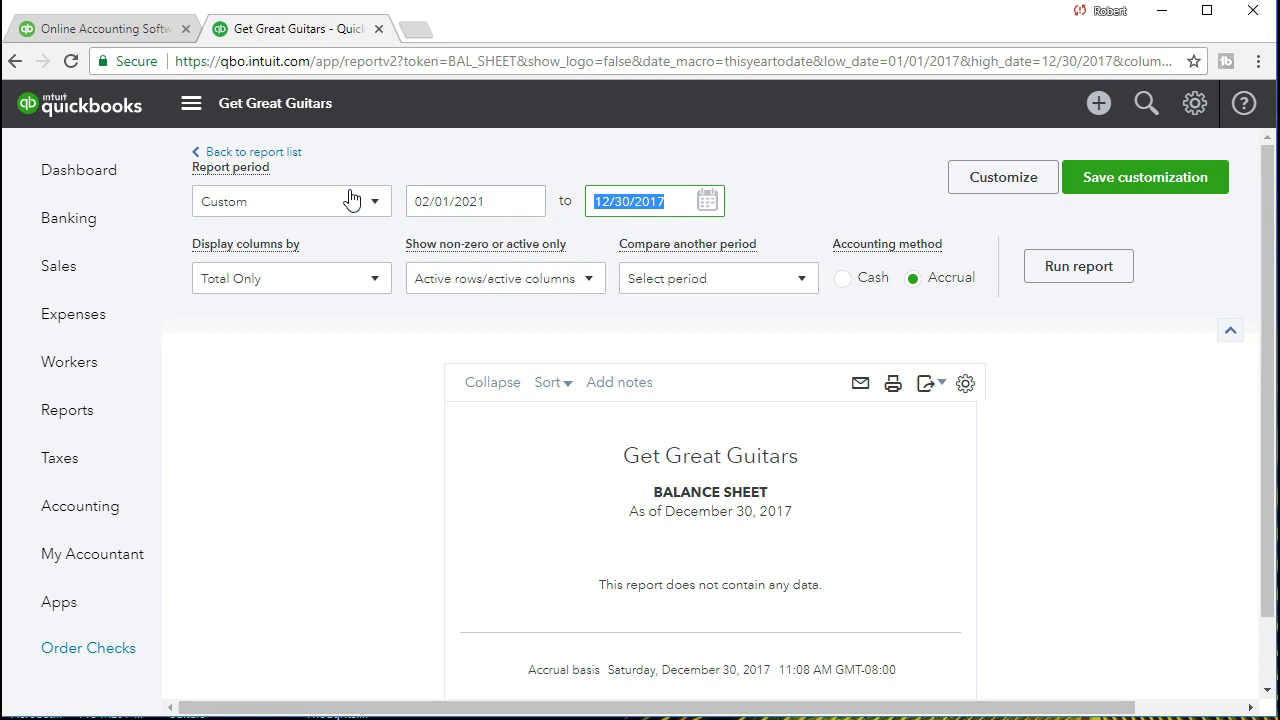
pyautogui.write('02/28/2021')
pyautogui.press('Tab')
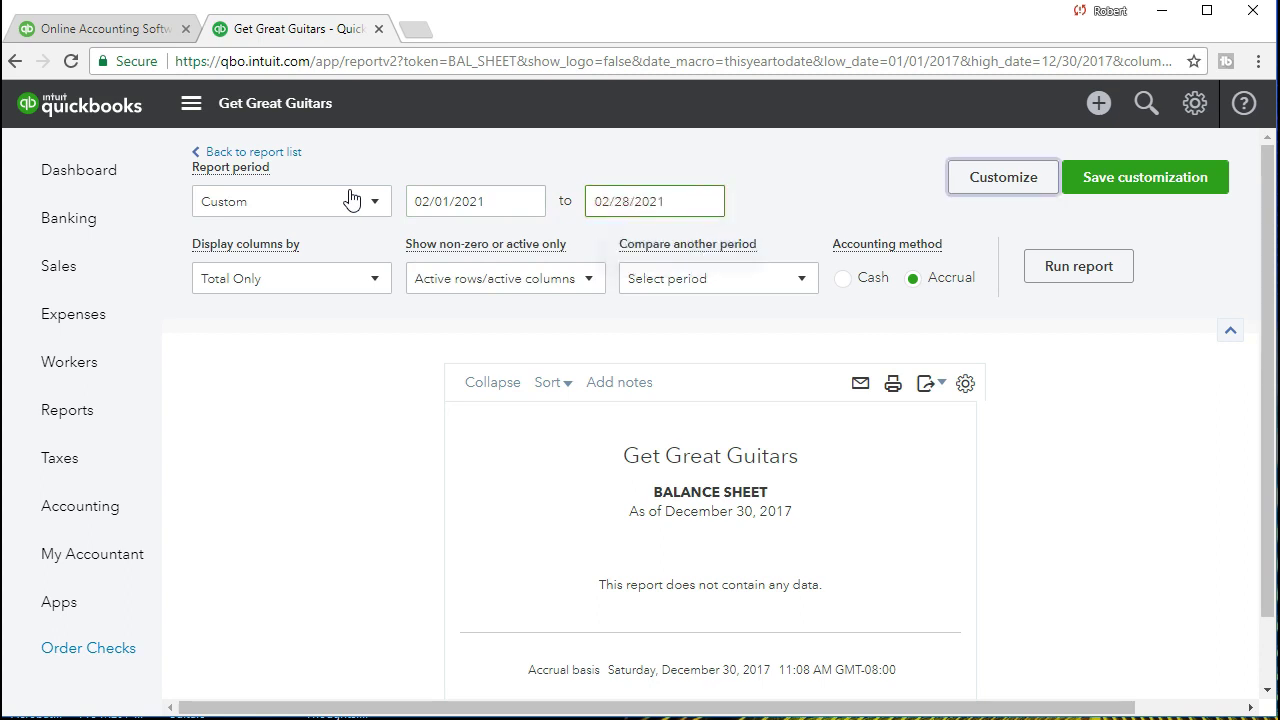
pyautogui.click(1050, 286)
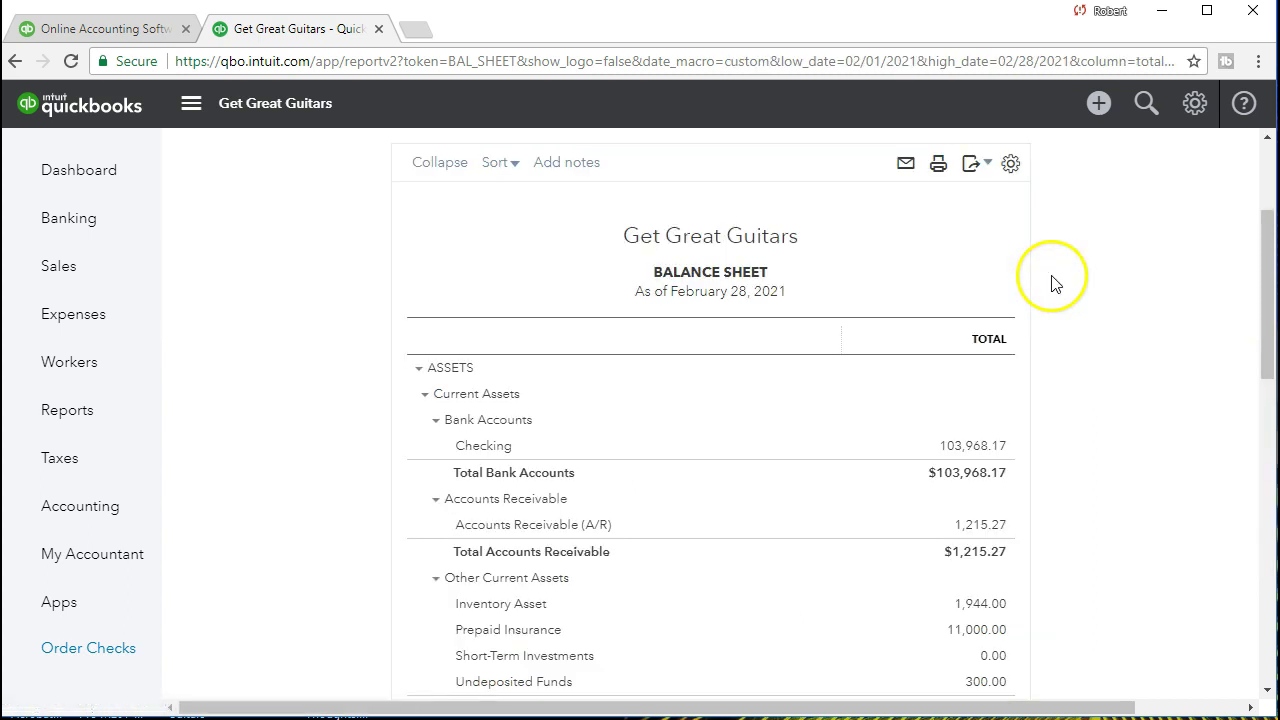
# Drill into the Checking balance, open the 02/06/2021 Chase deposit from its transaction report, and close the deposit form.
pyautogui.scroll(-1, 1071, 389)
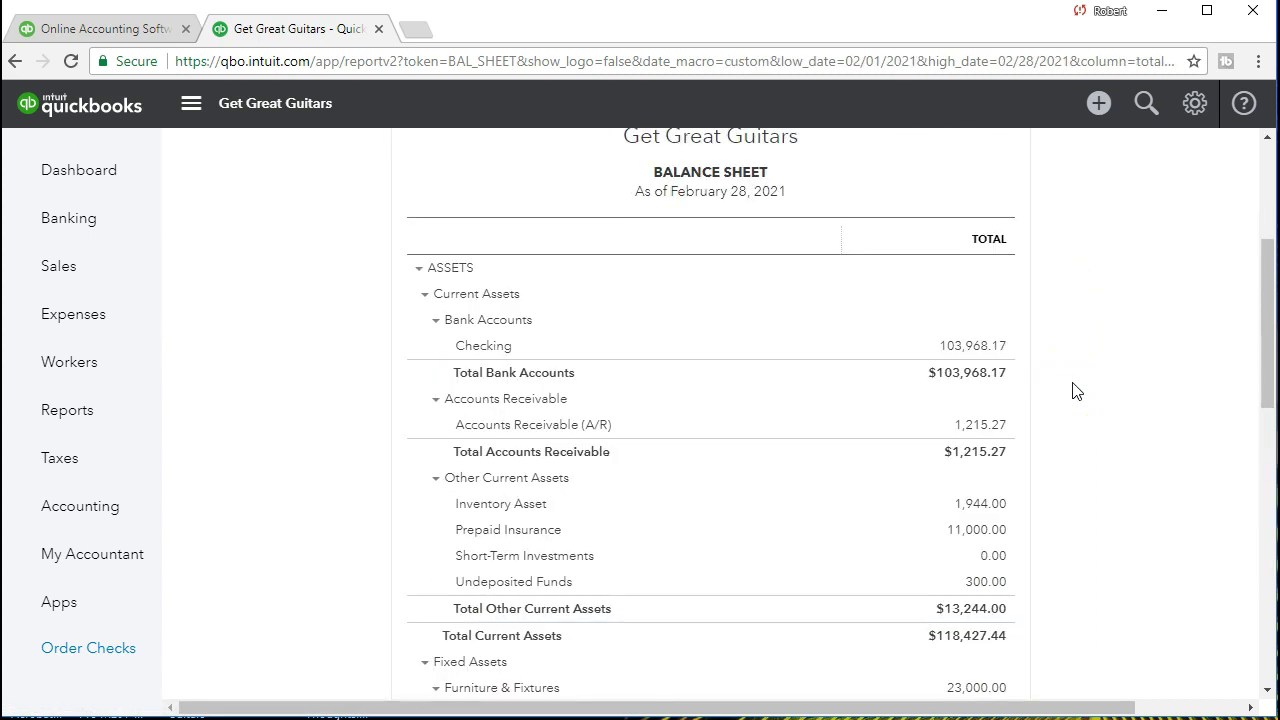
pyautogui.click(952, 352)
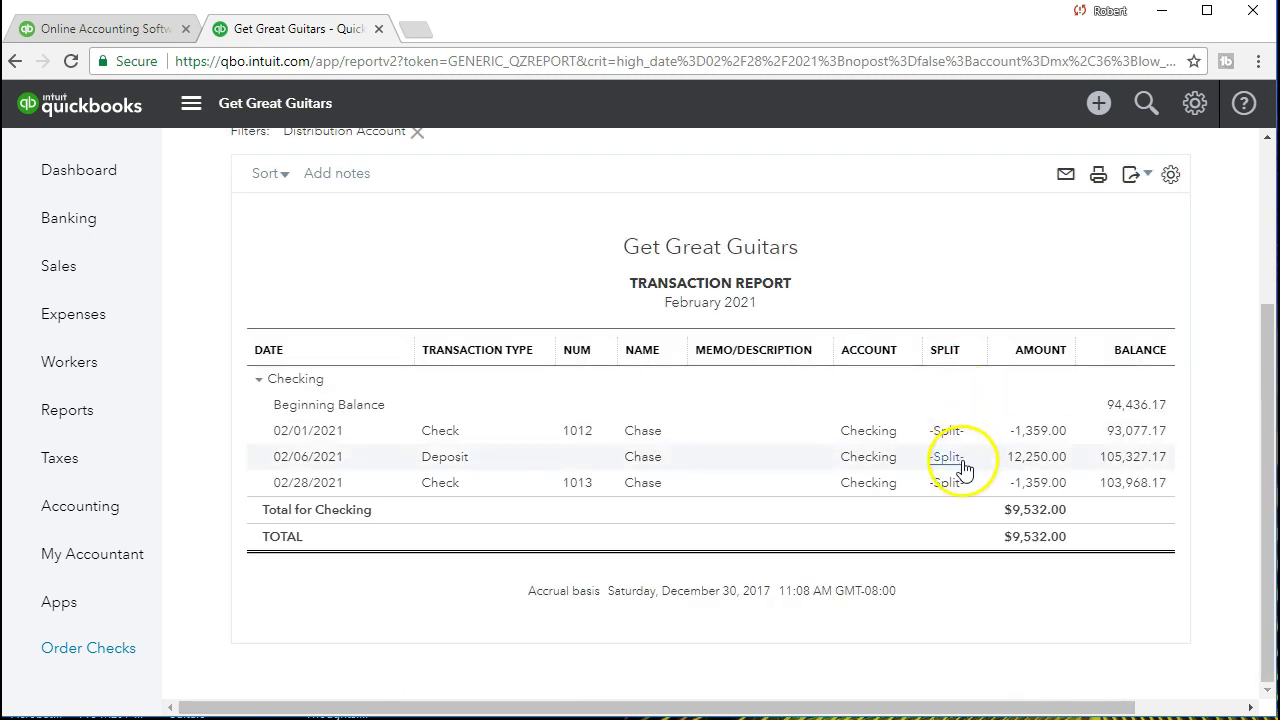
pyautogui.click(1040, 486)
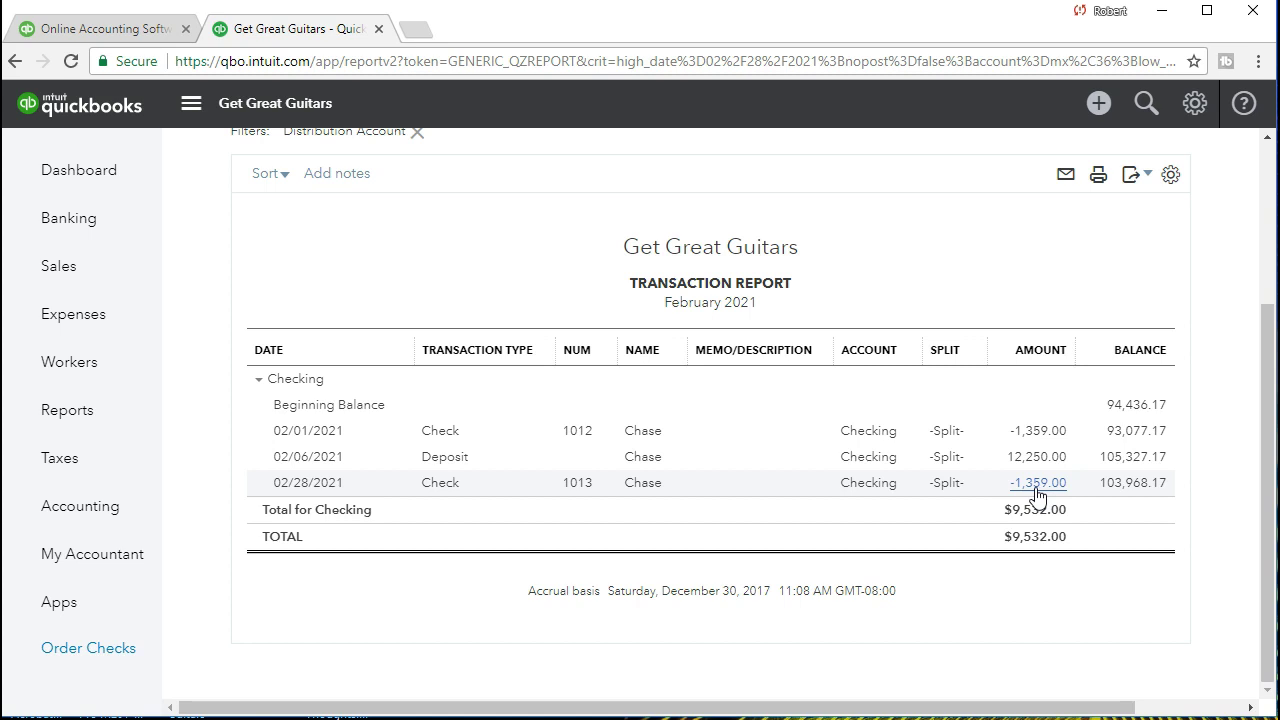
pyautogui.click(1037, 458)
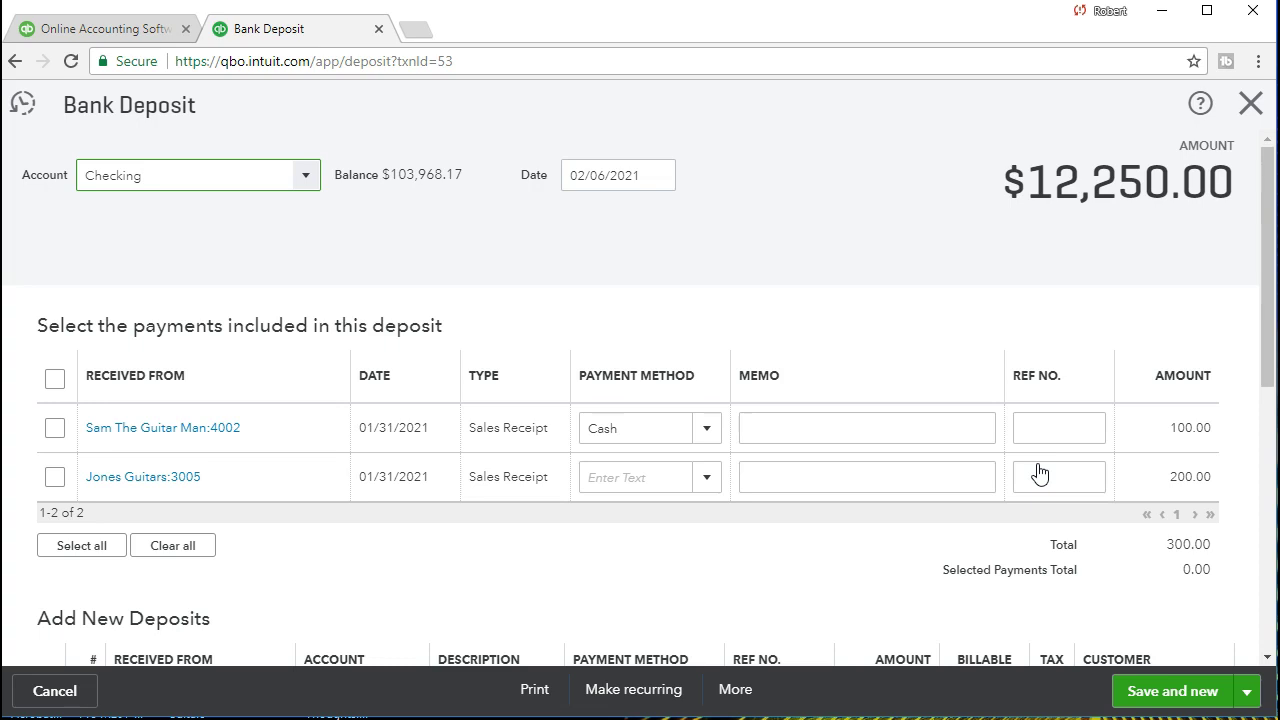
pyautogui.click(850, 565)
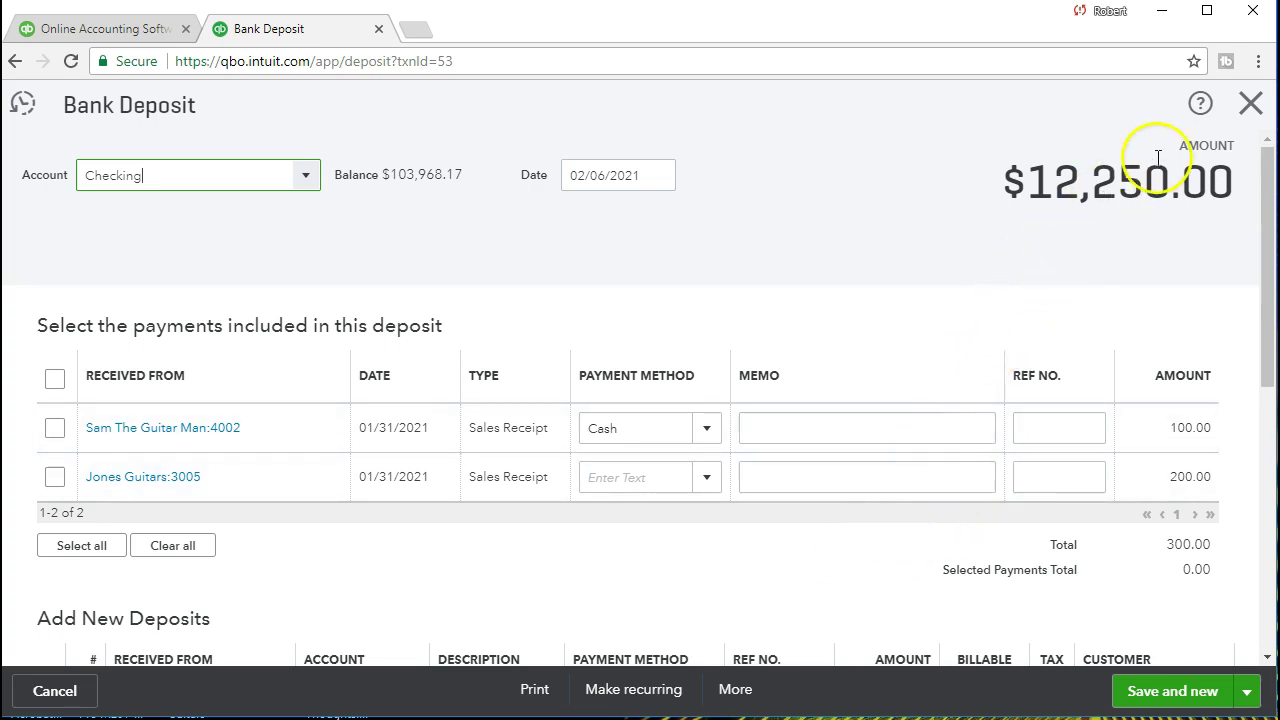
pyautogui.click(1250, 103)
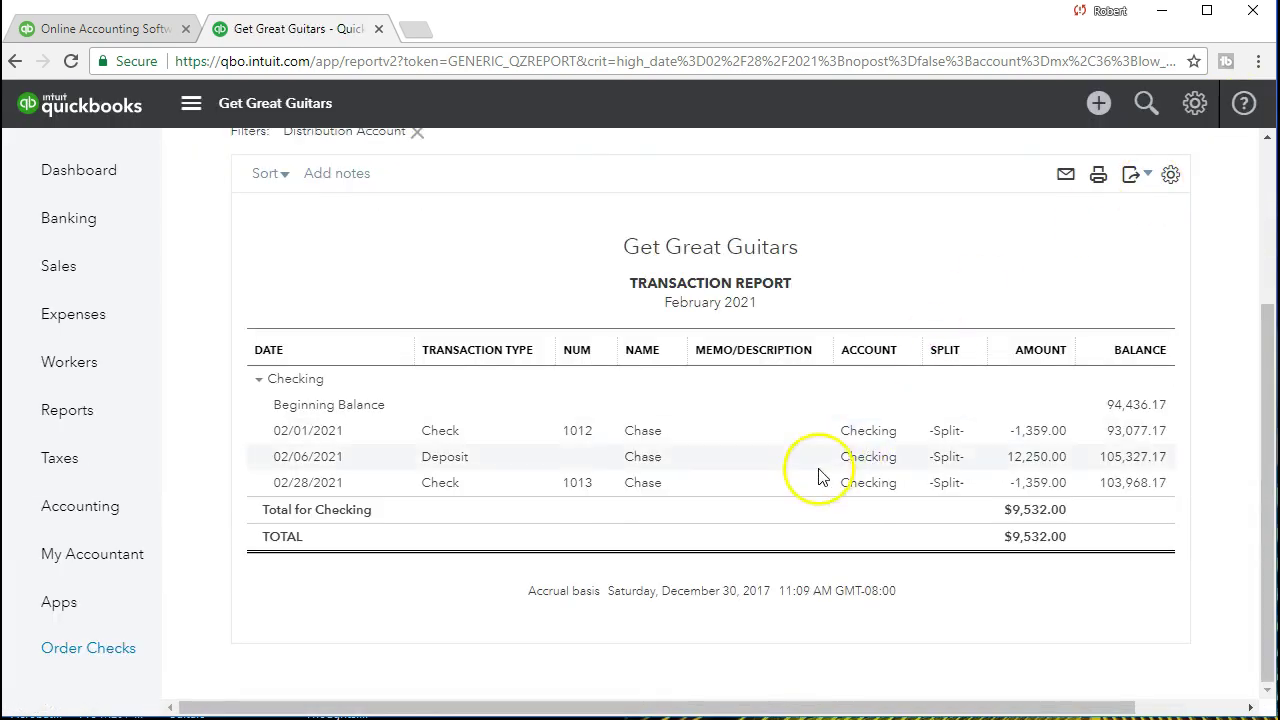
# Return to the balance sheet summary and drill into the Short-Term Investments balance to examine its transactions.
pyautogui.scroll(3, 737, 514)
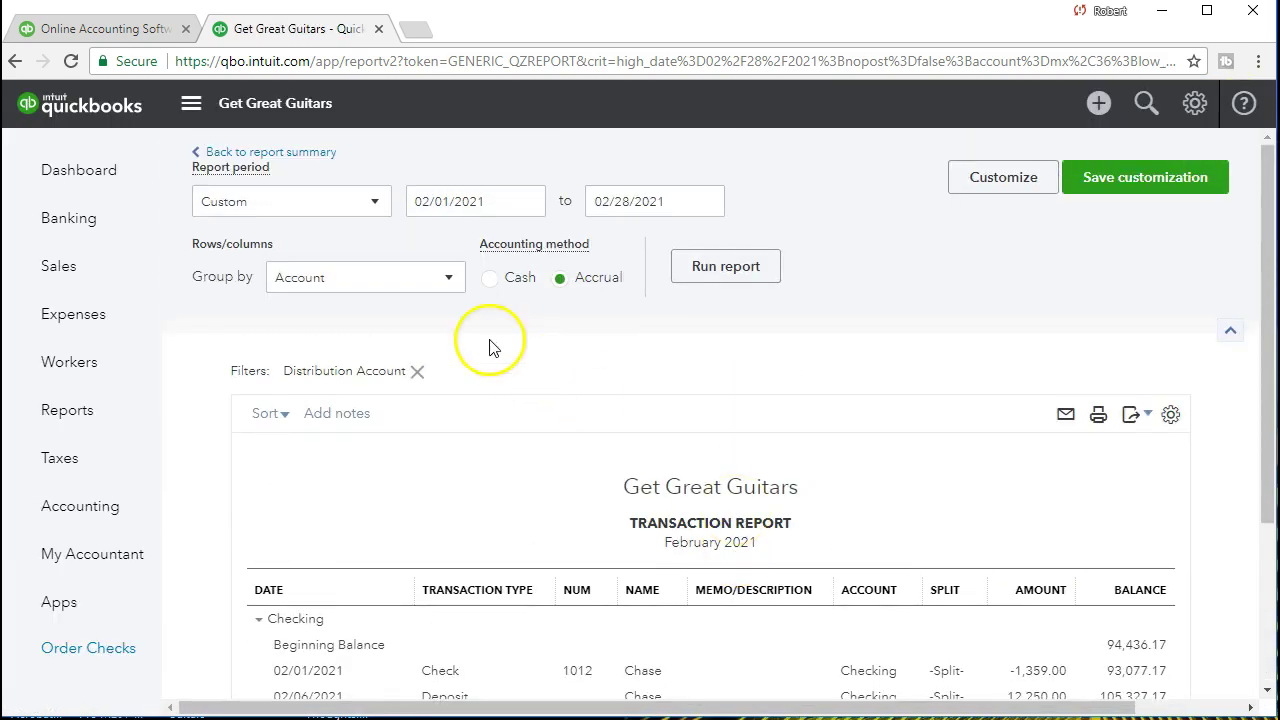
pyautogui.click(323, 158)
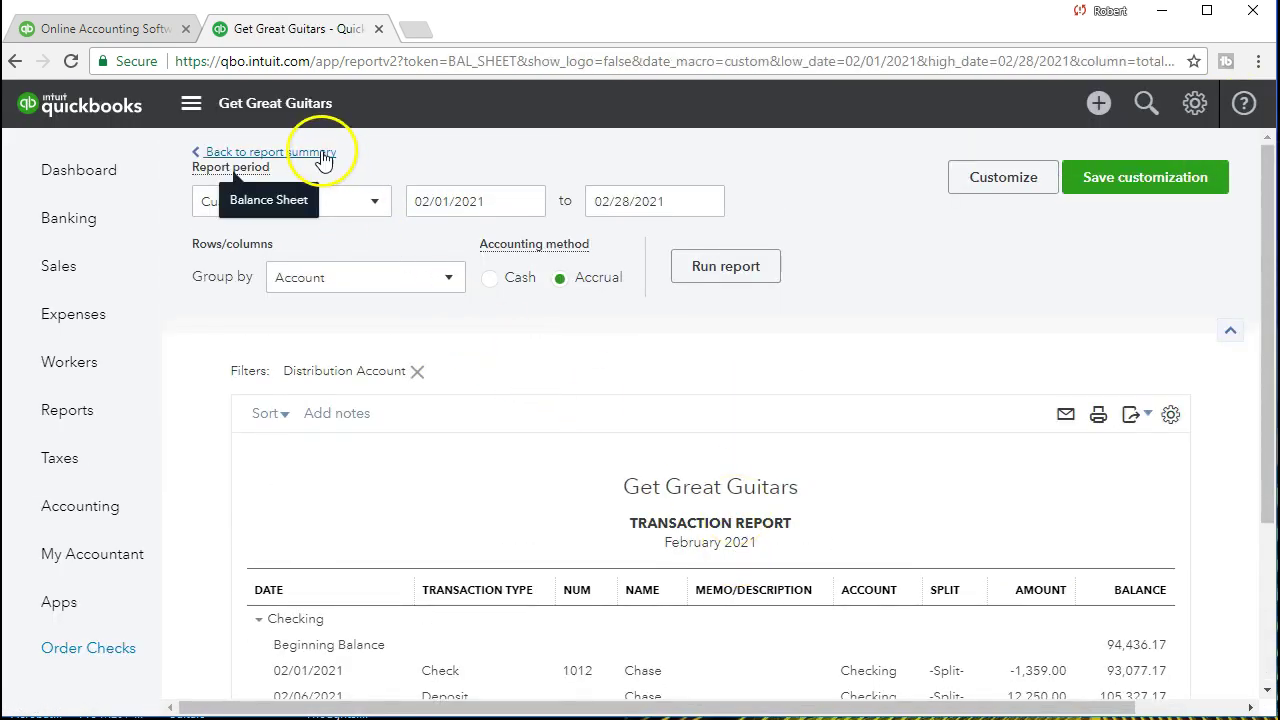
pyautogui.scroll(-1, 506, 406)
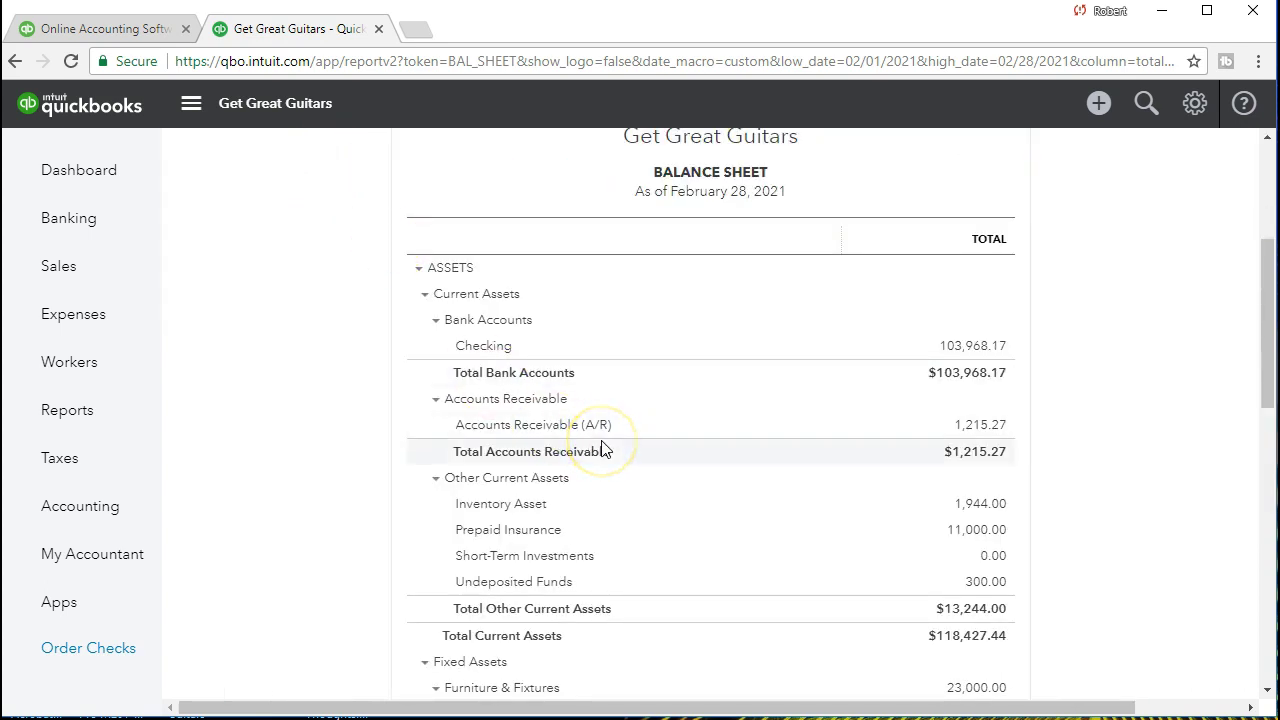
pyautogui.scroll(-1, 603, 450)
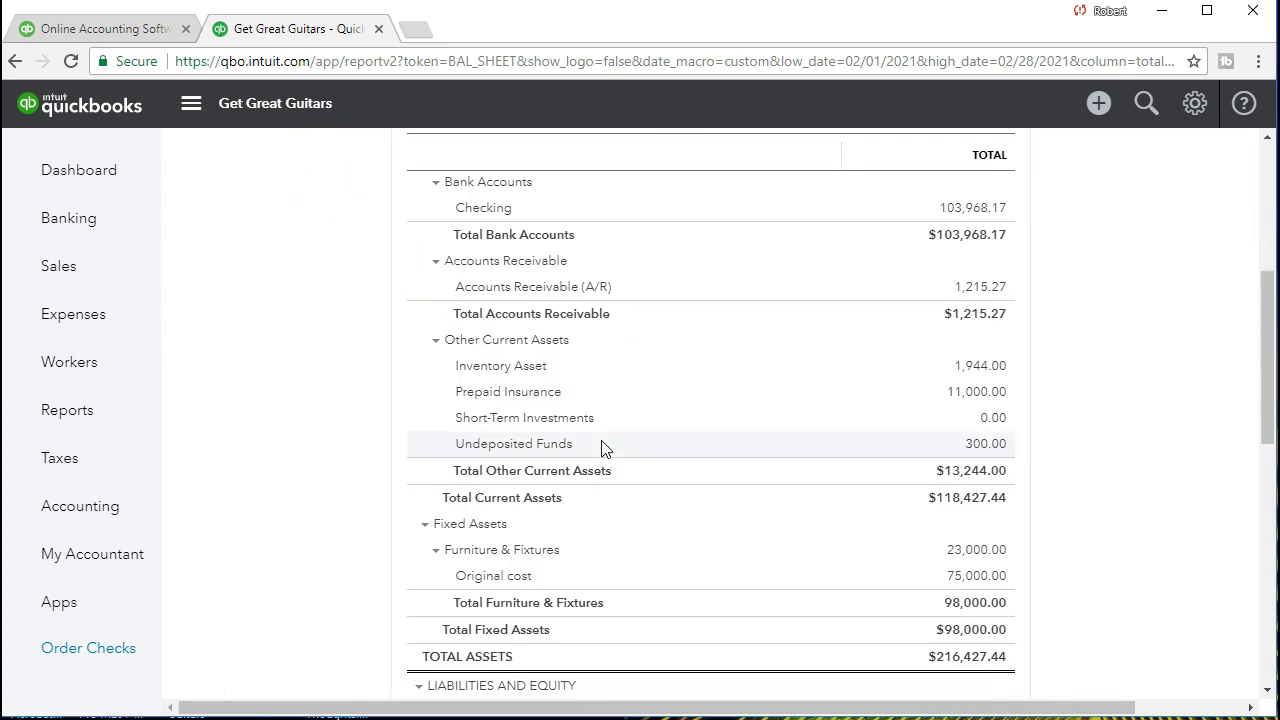
pyautogui.click(1001, 419)
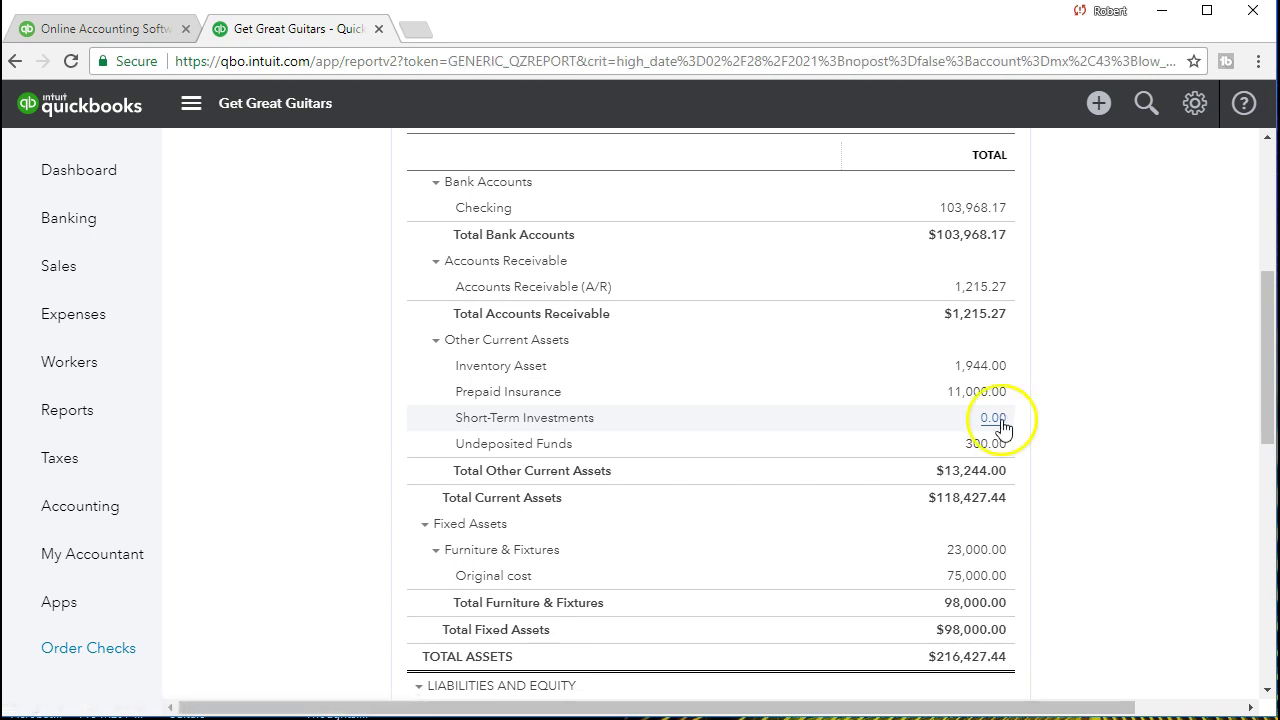
pyautogui.scroll(-1, 1000, 480)
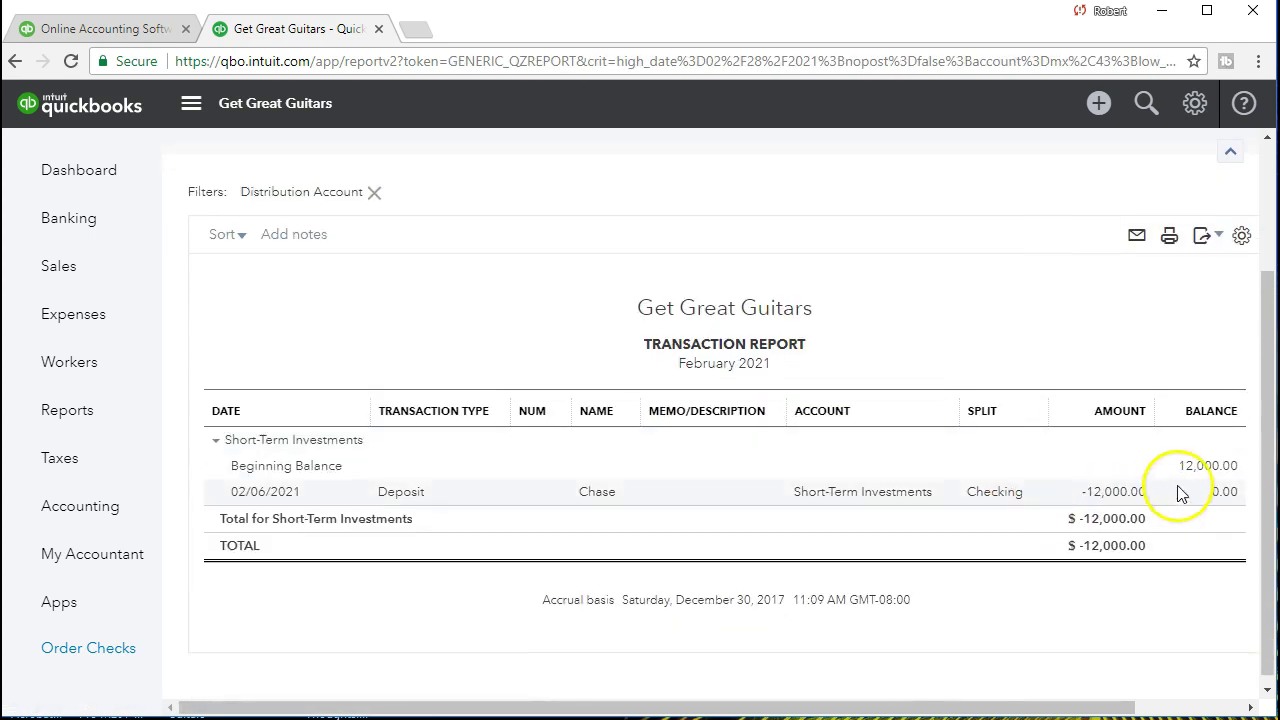
# Open the 02/06/2021 Chase deposit from the Short-Term Investments transactions and examine its new deposit lines.
pyautogui.click(1135, 491)
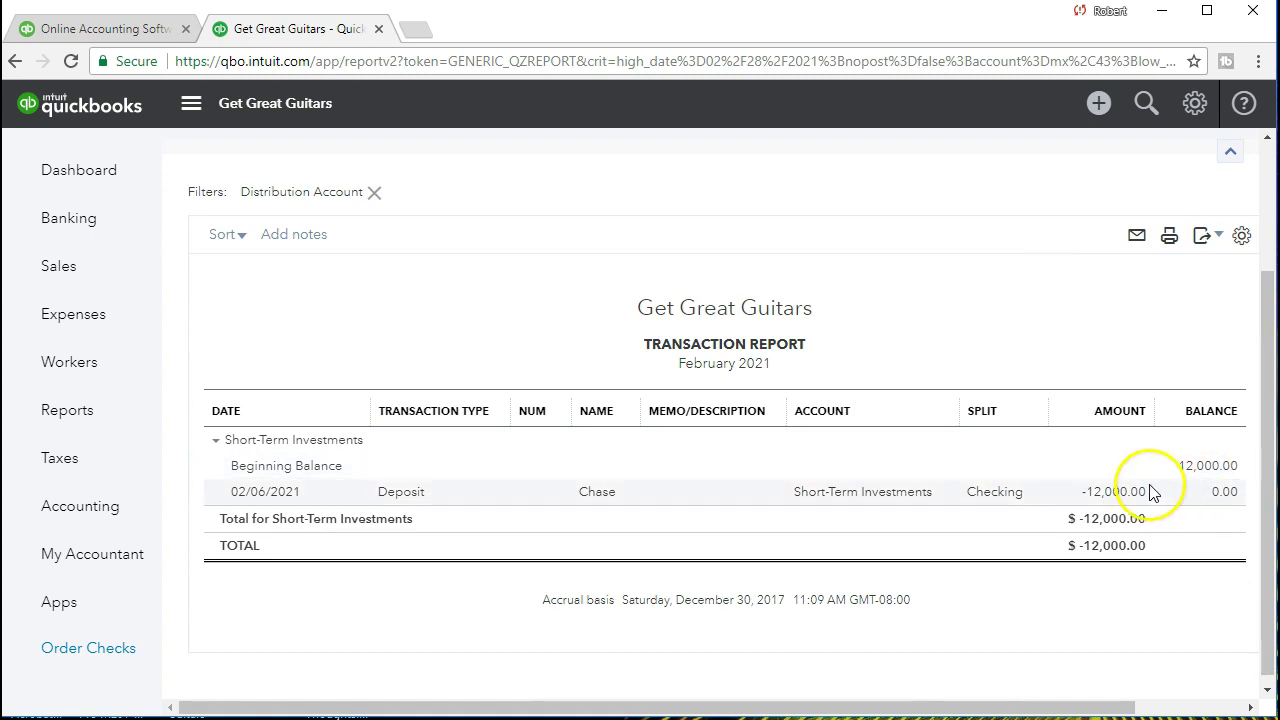
pyautogui.click(1112, 497)
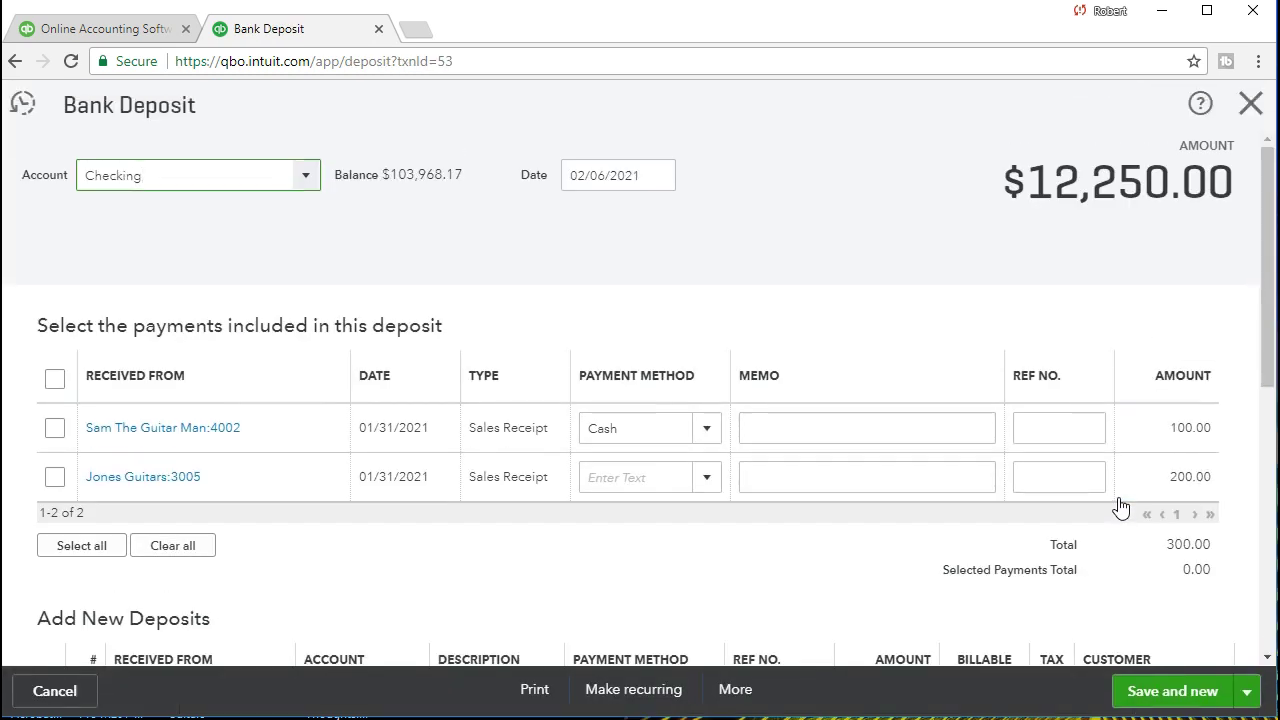
pyautogui.scroll(-4, 912, 557)
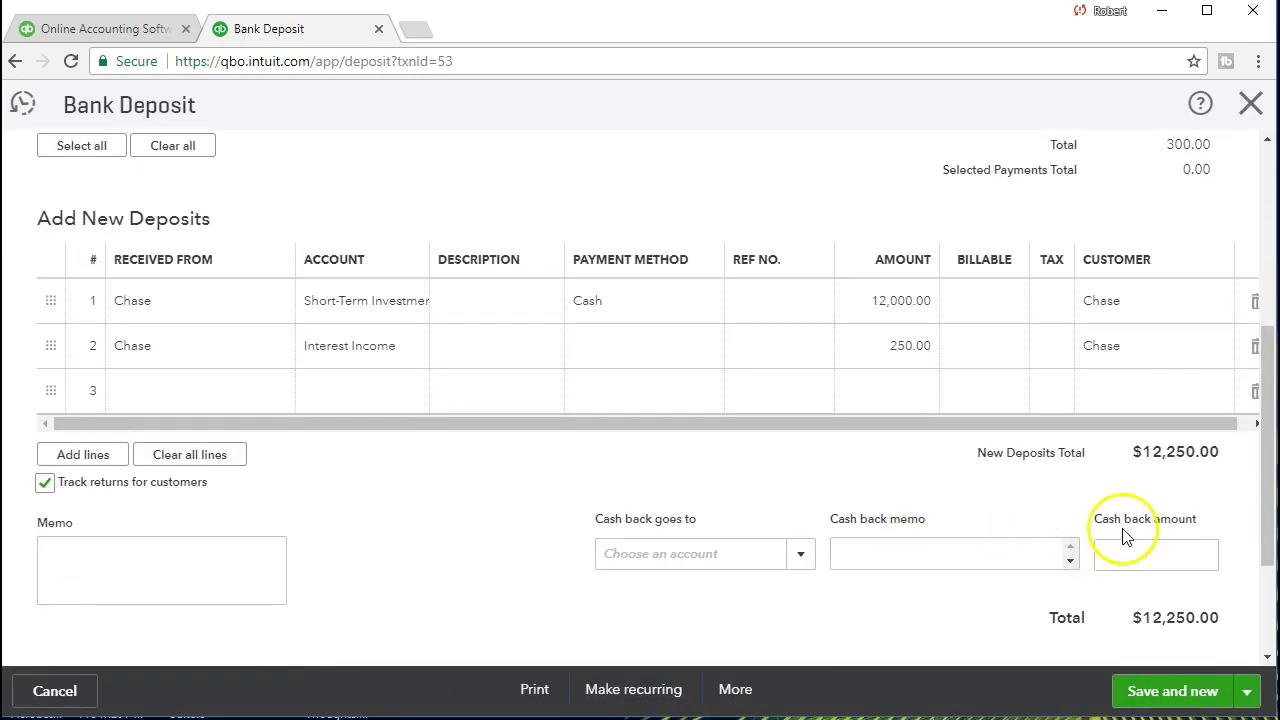
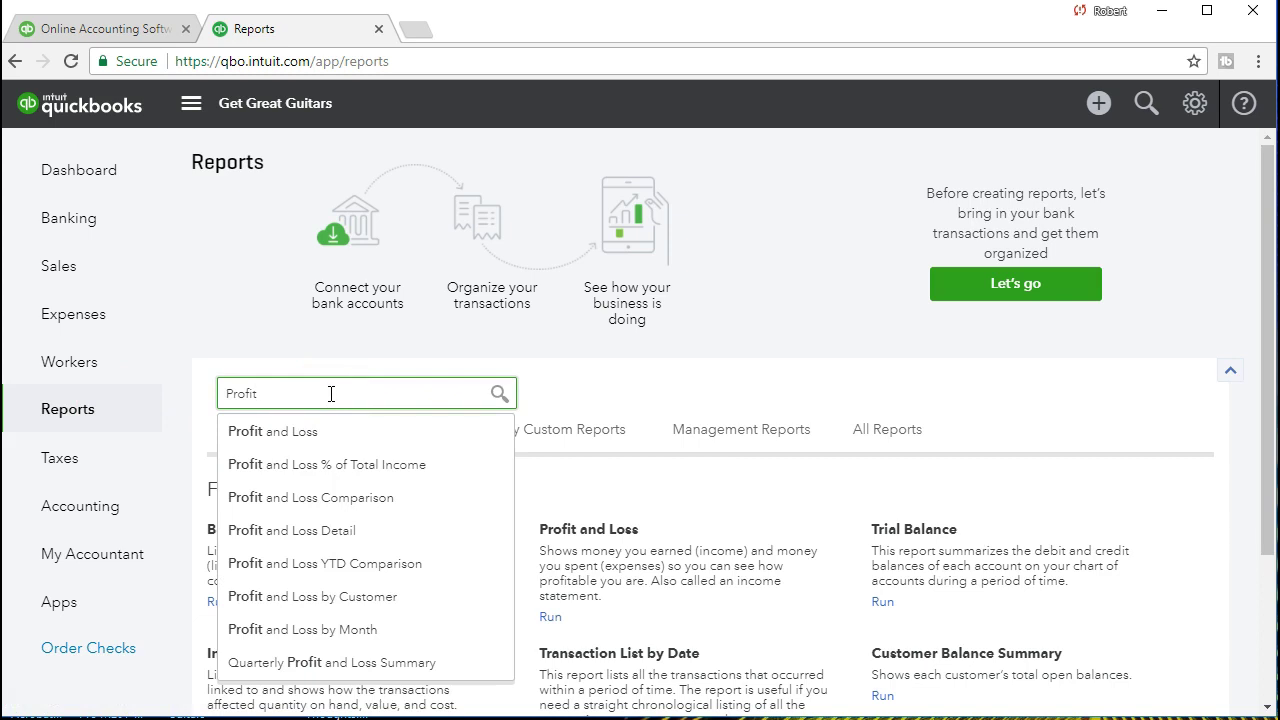
# Open the Profit and Loss report and run it for 02/01/2021 through 02/28/2021.
pyautogui.click(313, 430)
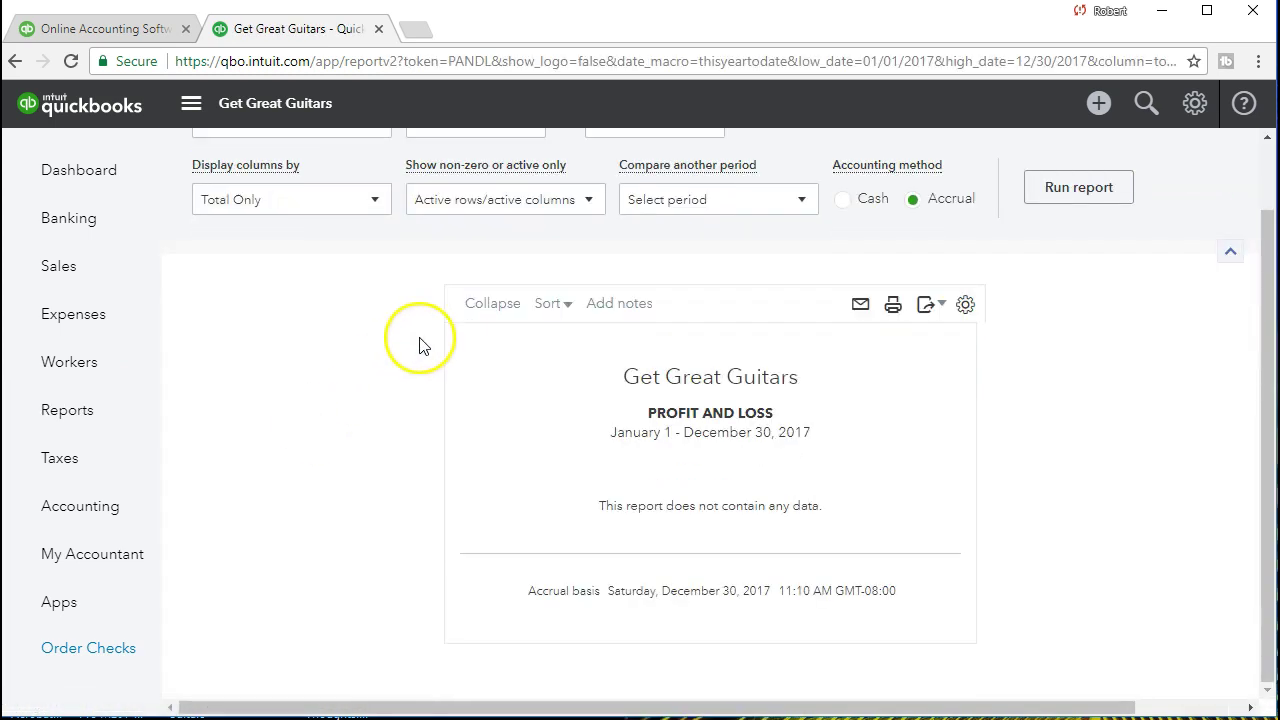
pyautogui.click(500, 200)
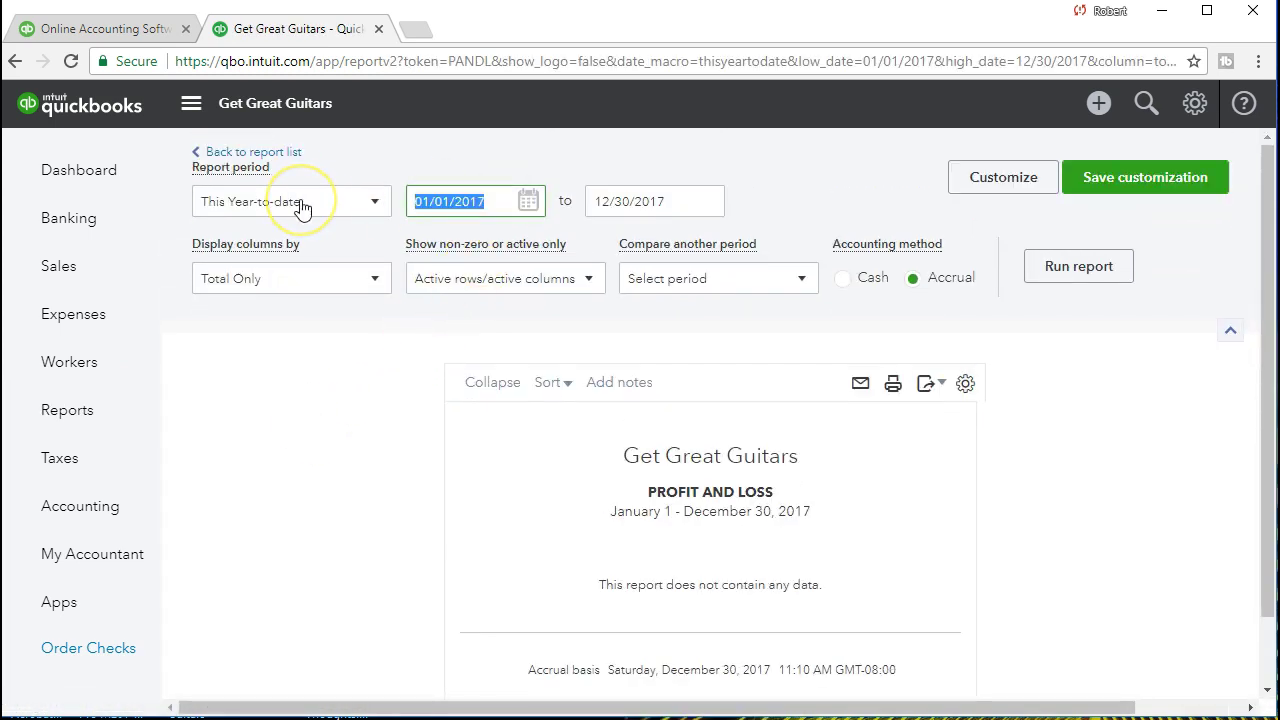
pyautogui.write('02')
pyautogui.write('/01/2021')
pyautogui.press('Tab')
pyautogui.write('02/28/2021')
pyautogui.press('Tab')
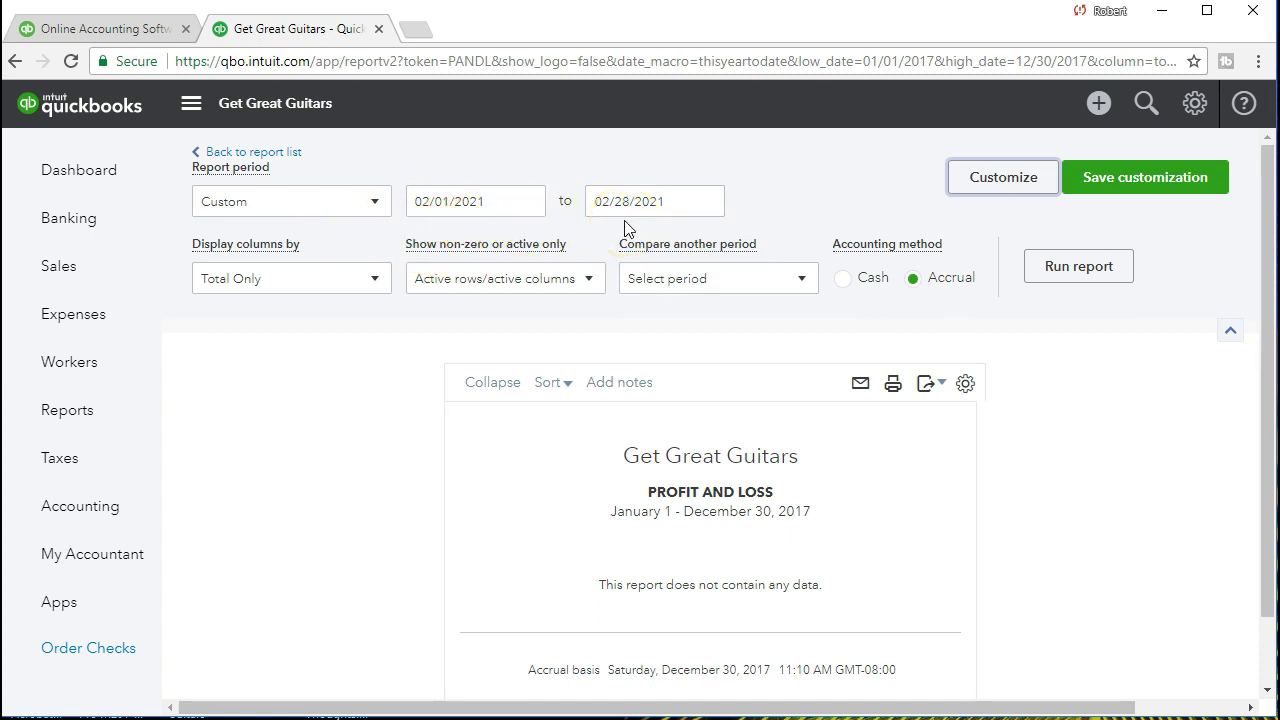
pyautogui.click(1038, 266)
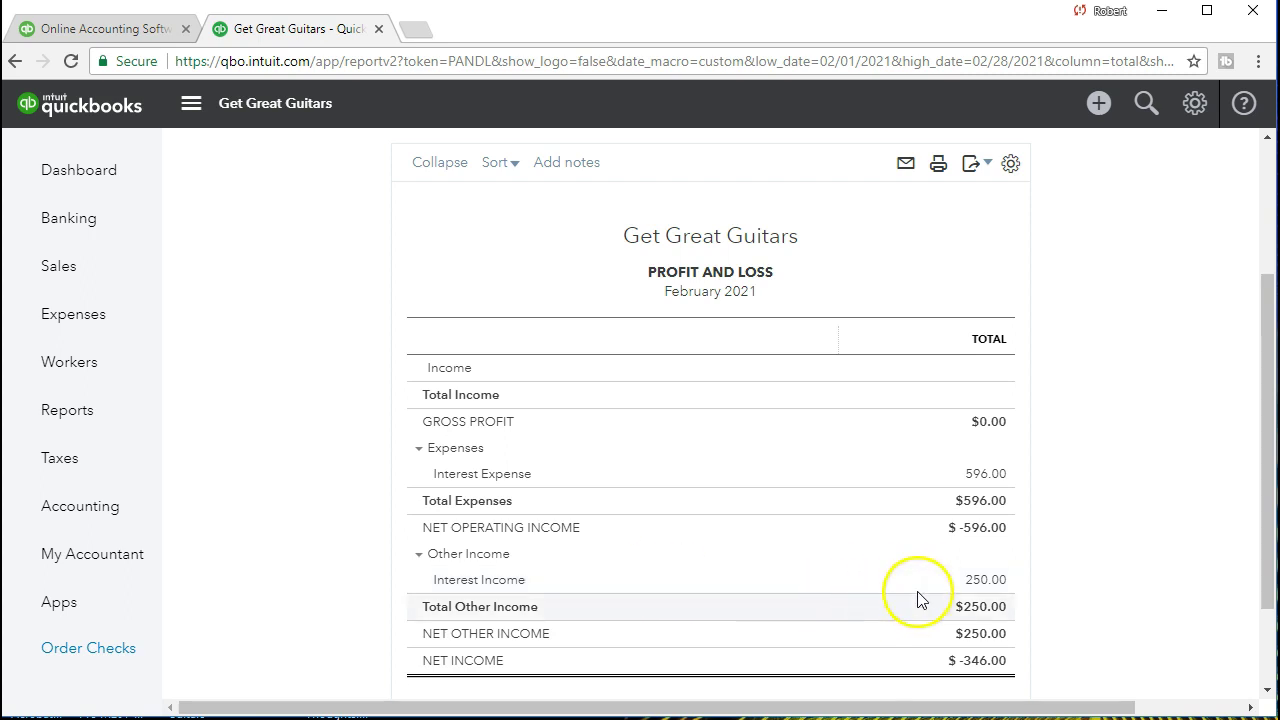
# Drill into Interest Income on the Profit and Loss, open its 02/06/2021 deposit, and examine the deposit lines.
pyautogui.click(988, 582)
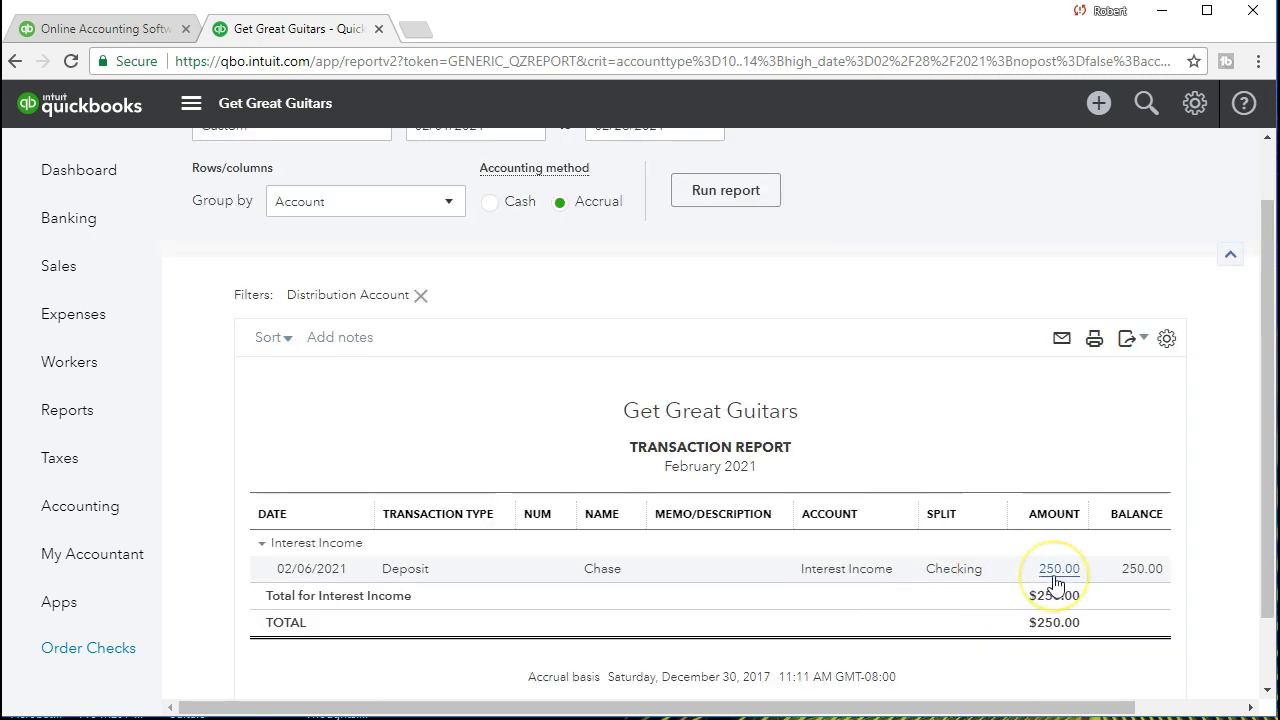
pyautogui.click(1055, 580)
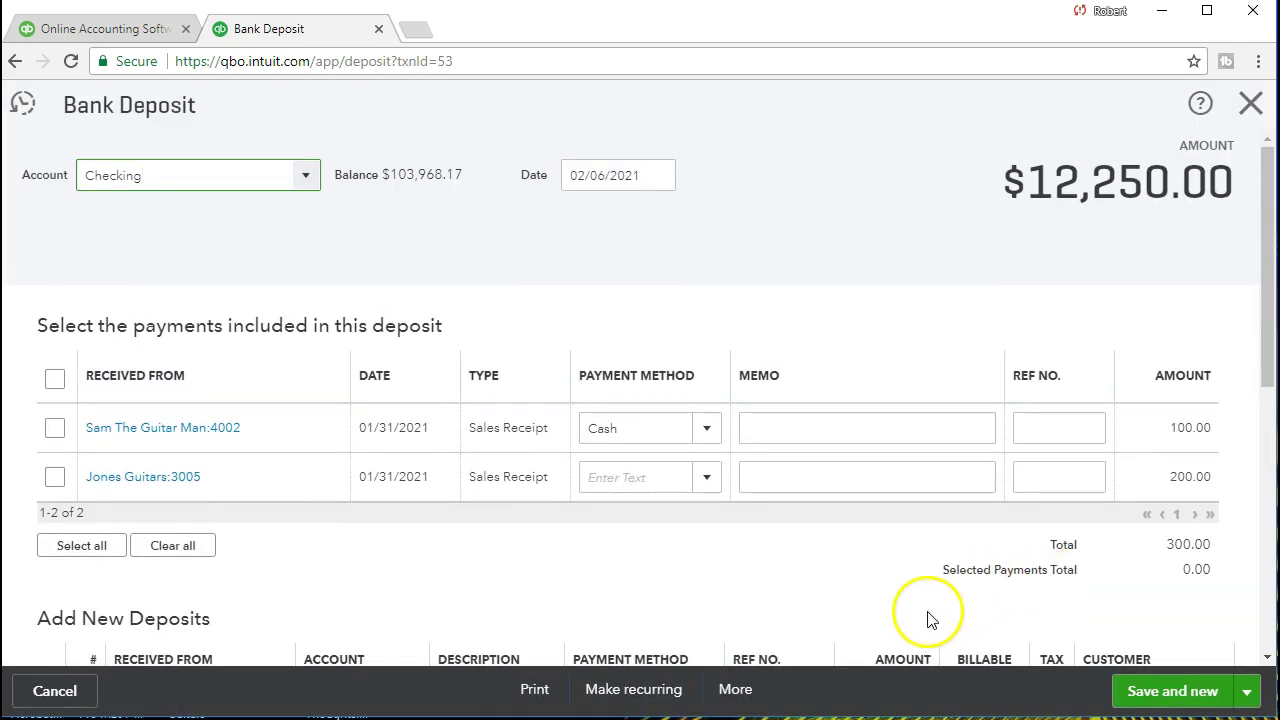
pyautogui.scroll(-3, 928, 615)
pyautogui.scroll(-2, 928, 620)
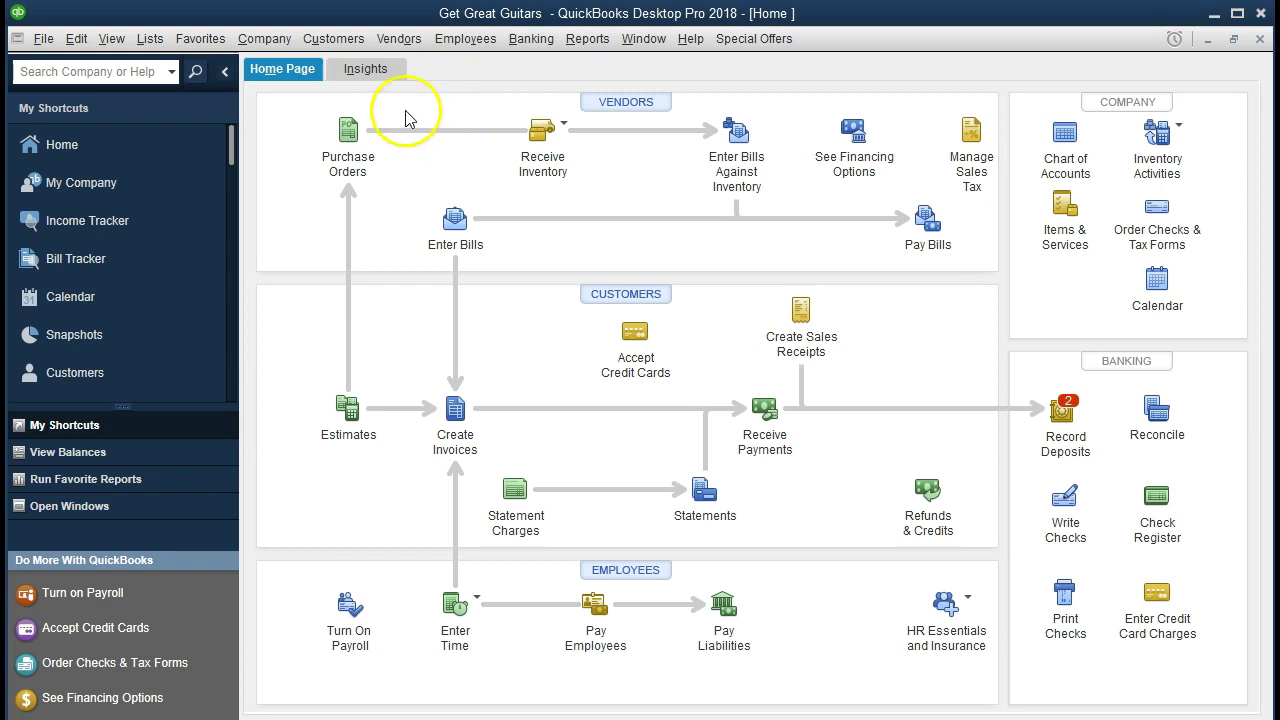
# Switch to QuickBooks Desktop Pro 2018 and show the list of open windows beside the home page.
pyautogui.click(264, 38)
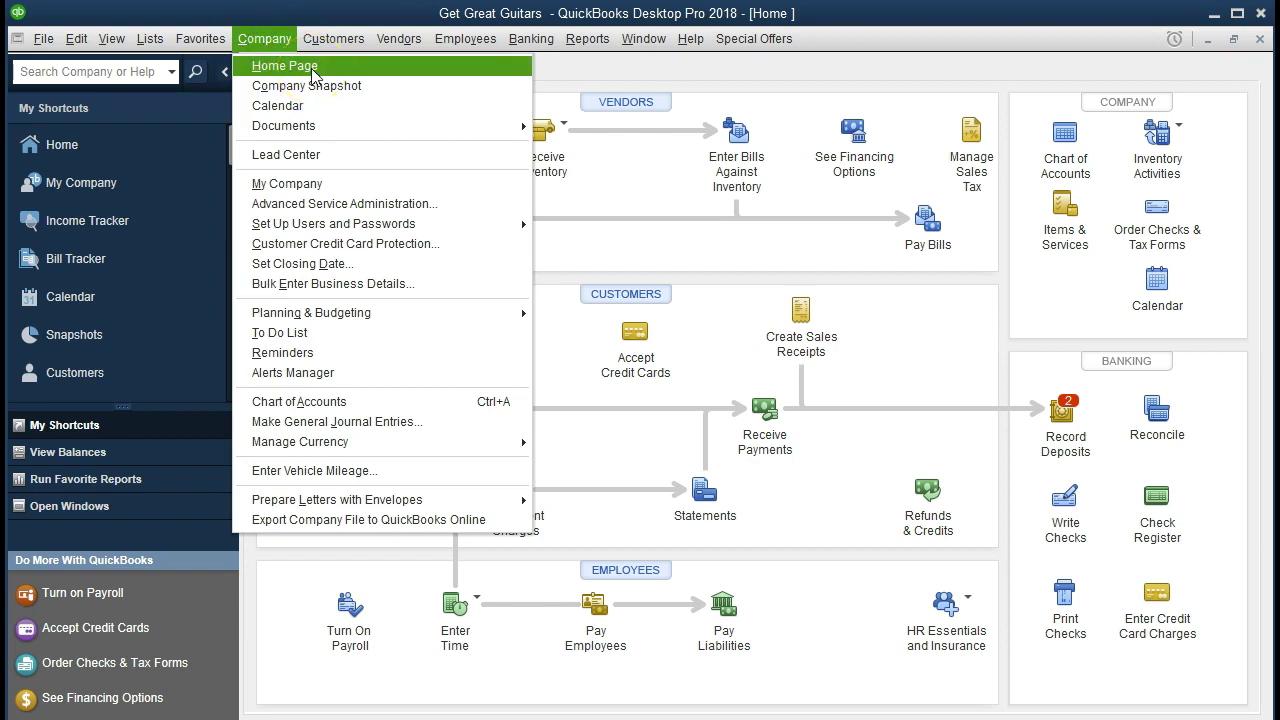
pyautogui.moveTo(42, 39)
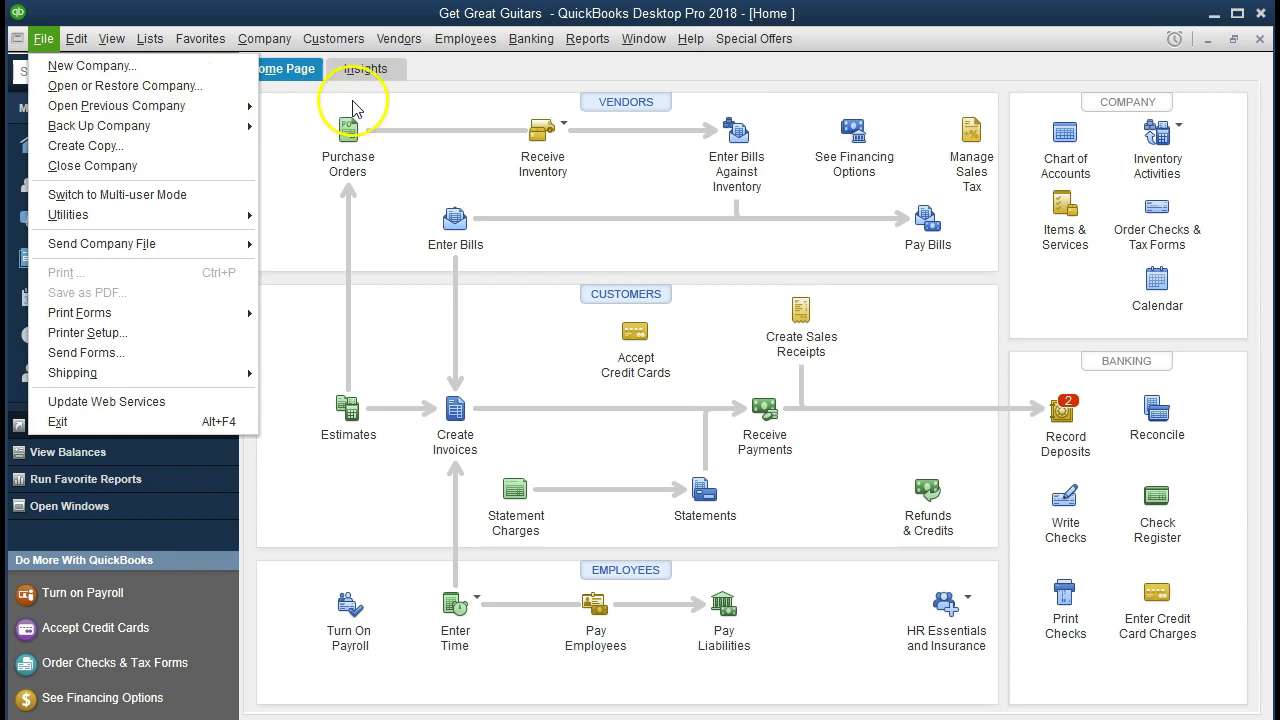
pyautogui.click(458, 85)
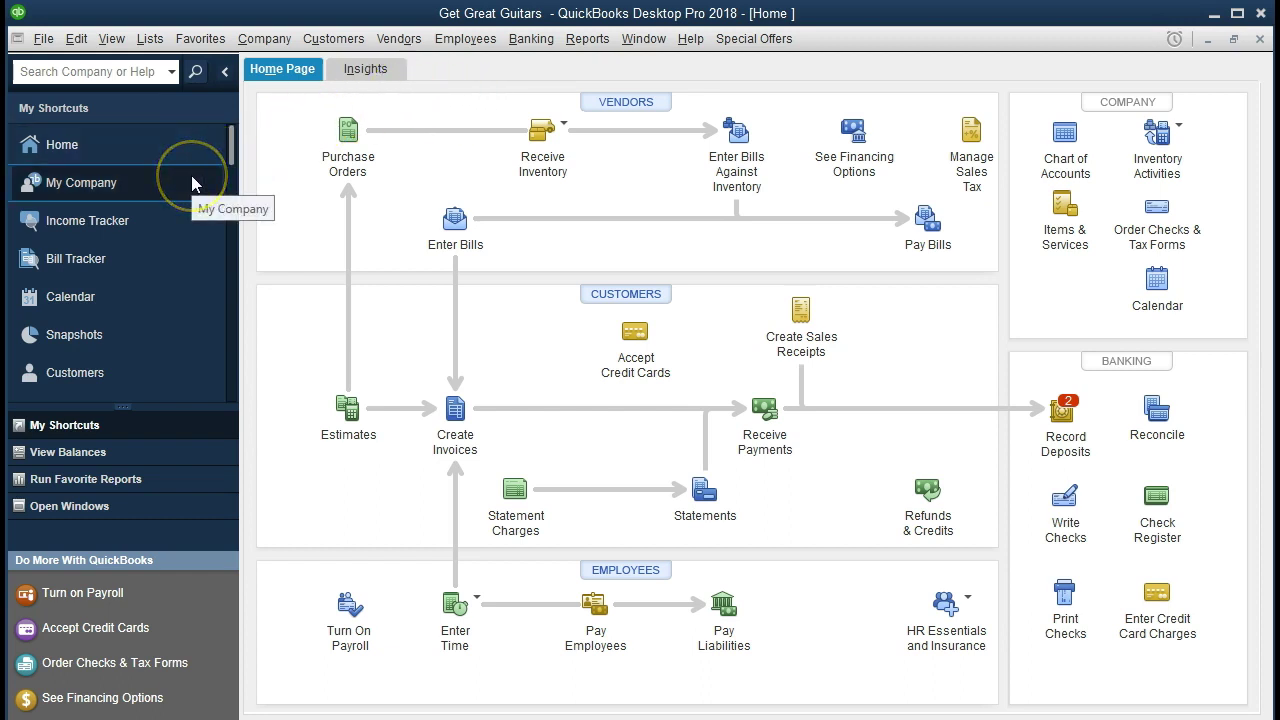
pyautogui.click(117, 46)
pyautogui.click(226, 70)
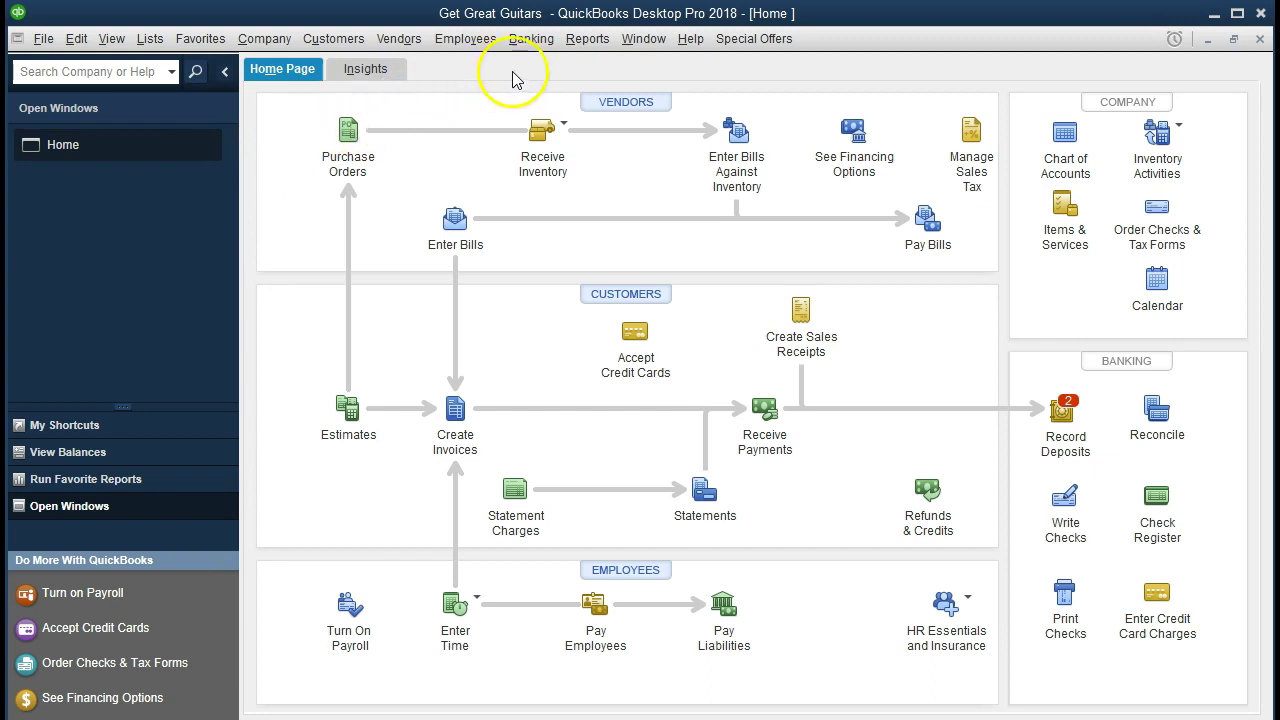
# Open the Balance Sheet Standard report from the company and financial reports.
pyautogui.click(610, 46)
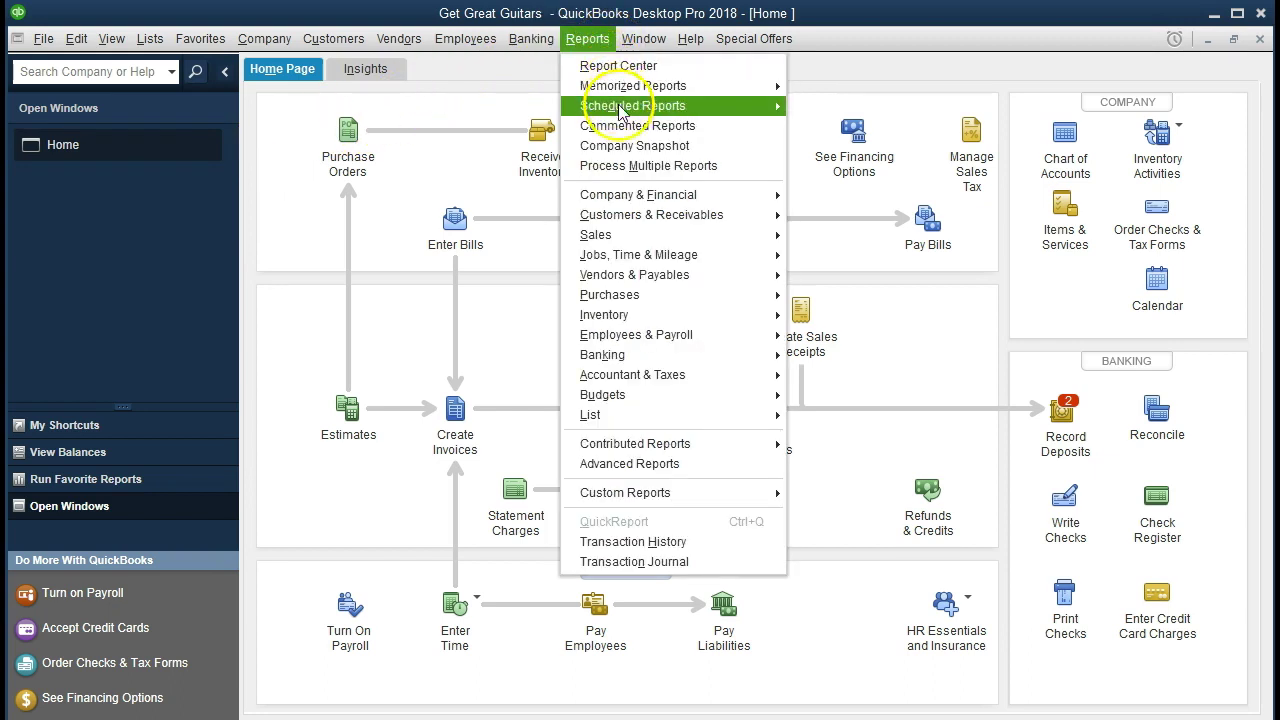
pyautogui.moveTo(740, 195)
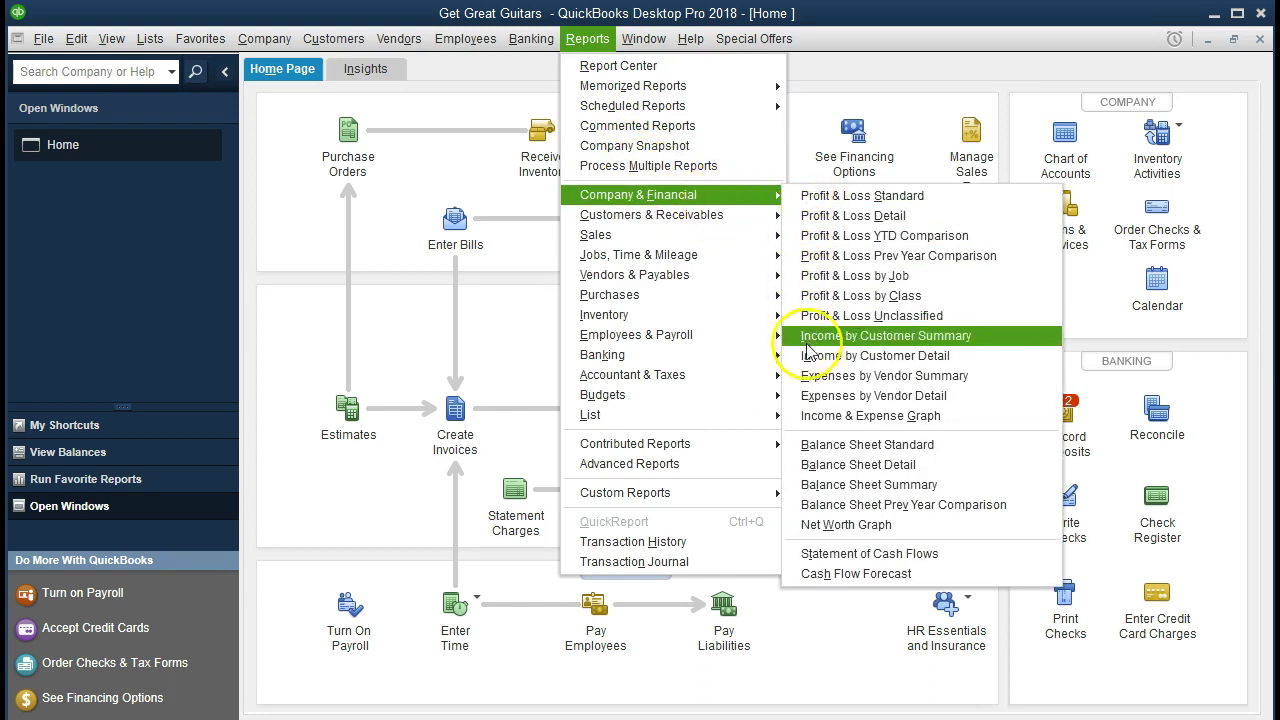
pyautogui.click(800, 446)
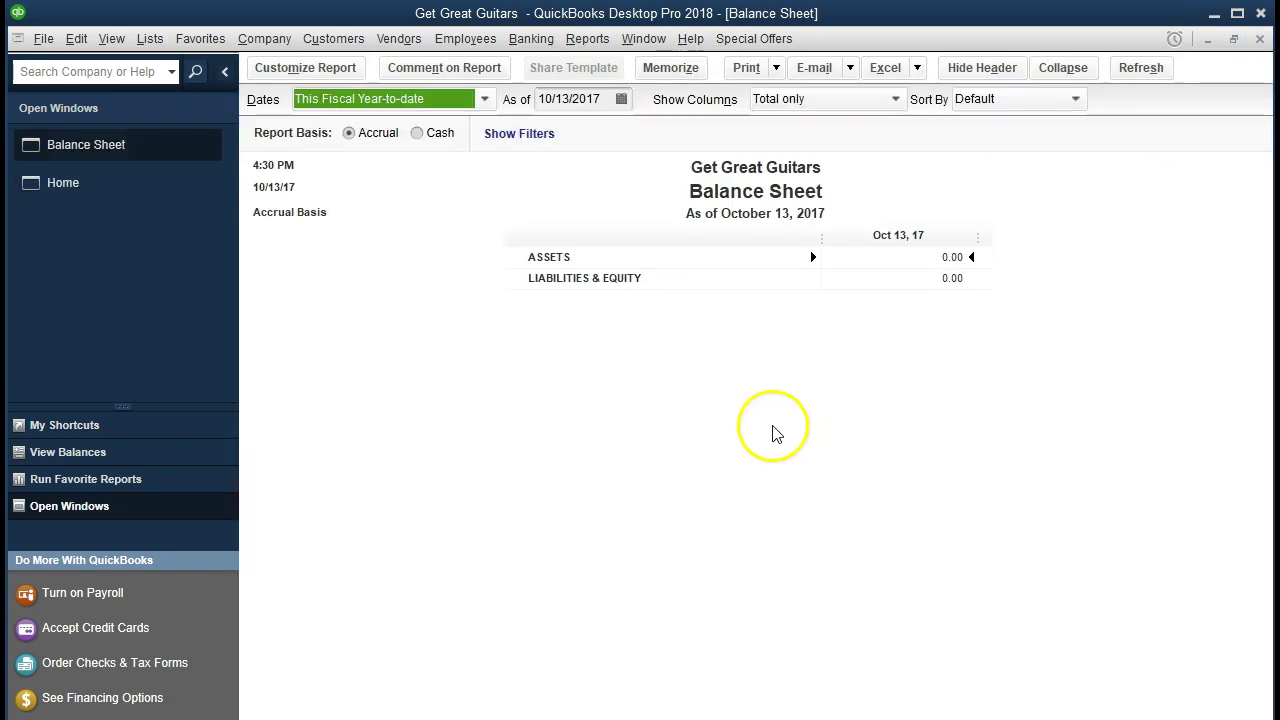
# Customize the Balance Sheet report to cover 01/01/2021 through 12/31/2021 and check the Short-Term Investments balance.
pyautogui.click(343, 72)
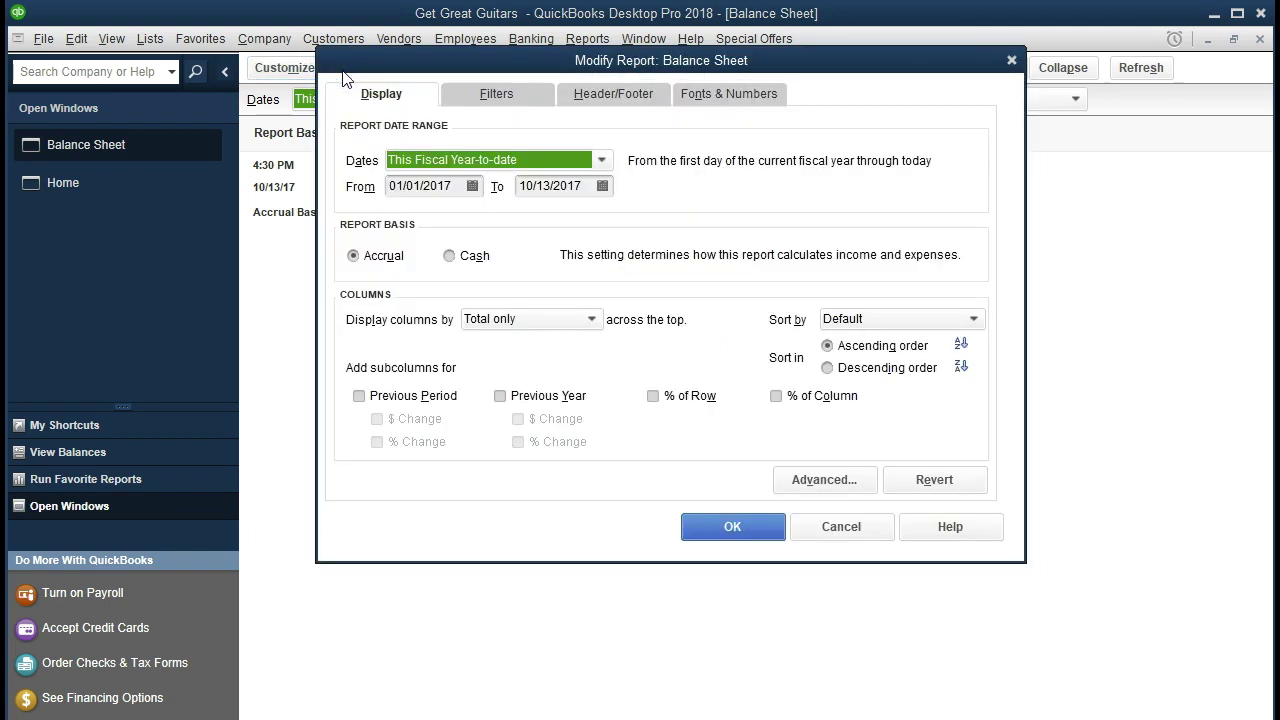
pyautogui.press('Tab')
pyautogui.write('010121')
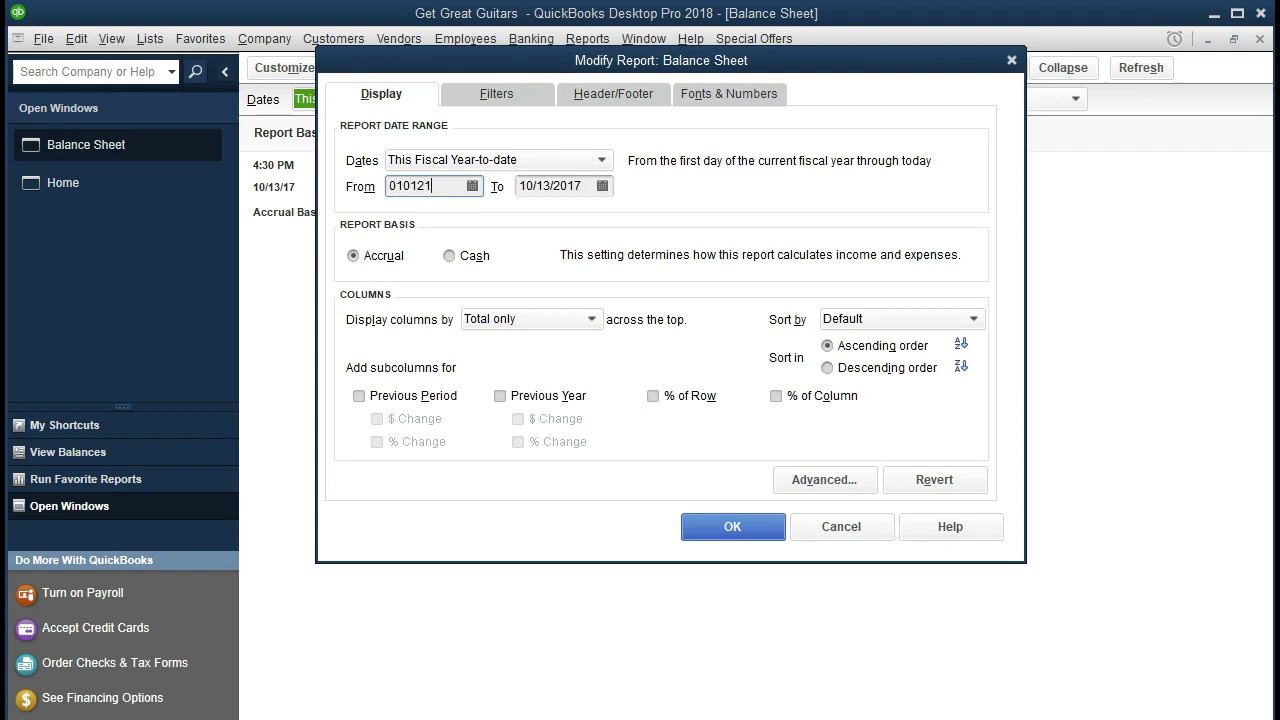
pyautogui.press('Tab')
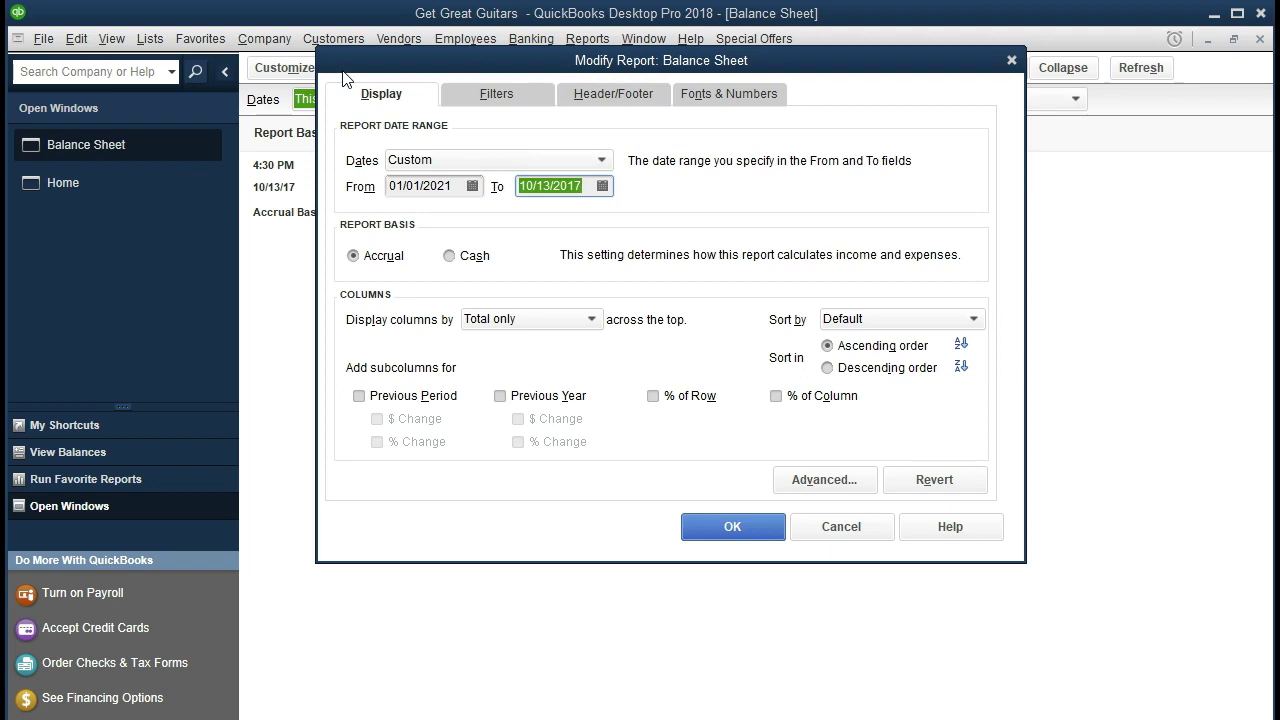
pyautogui.write('123121')
pyautogui.press('Tab')
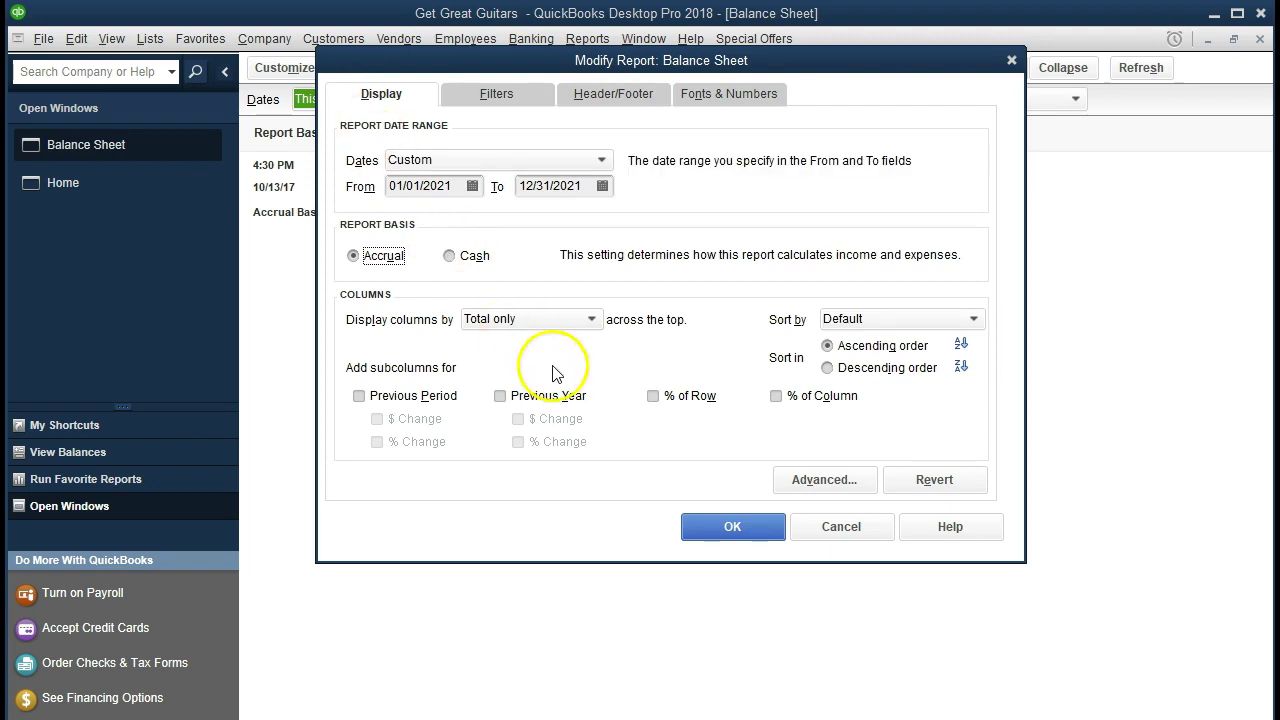
pyautogui.click(705, 530)
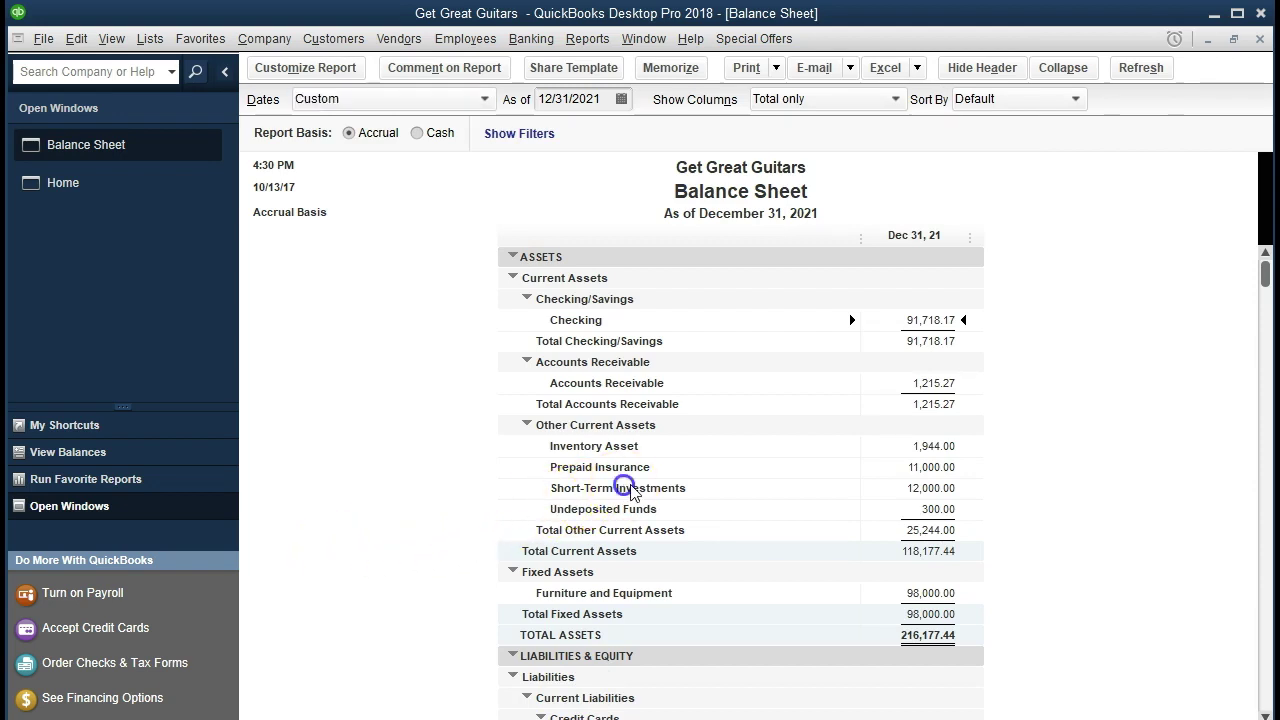
pyautogui.click(897, 497)
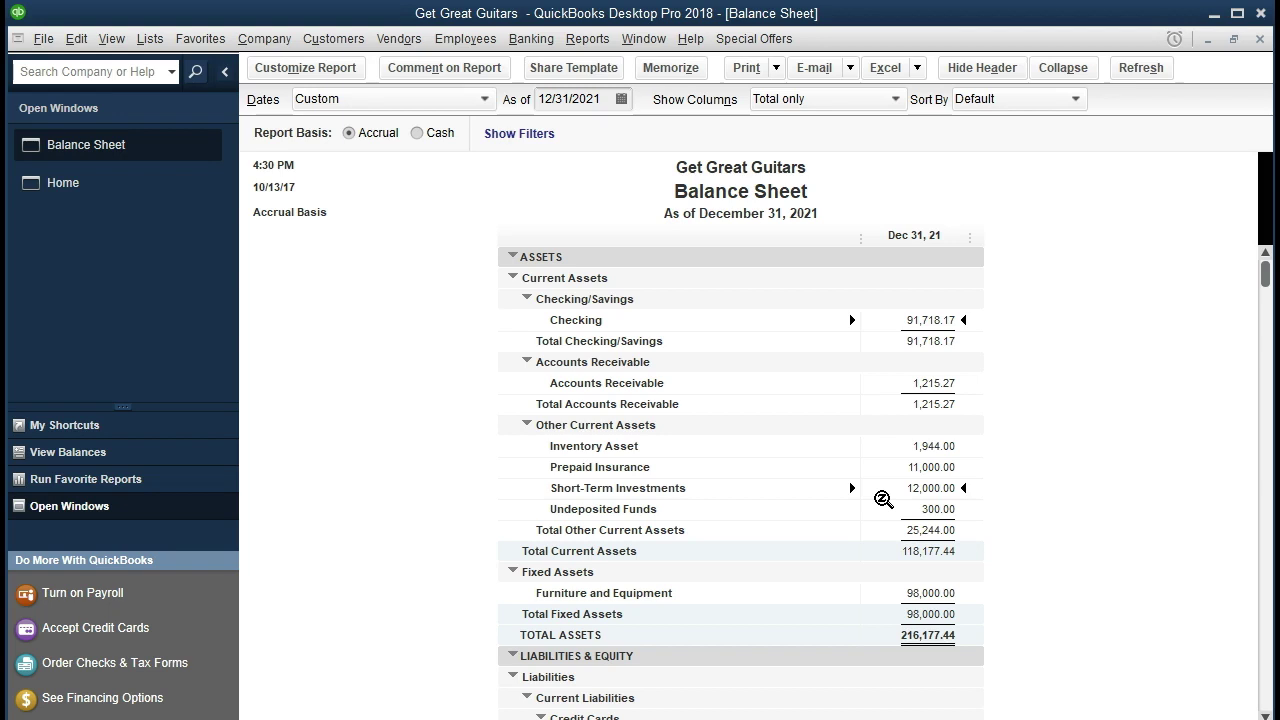
# Open the register for the Checking account.
pyautogui.click(265, 39)
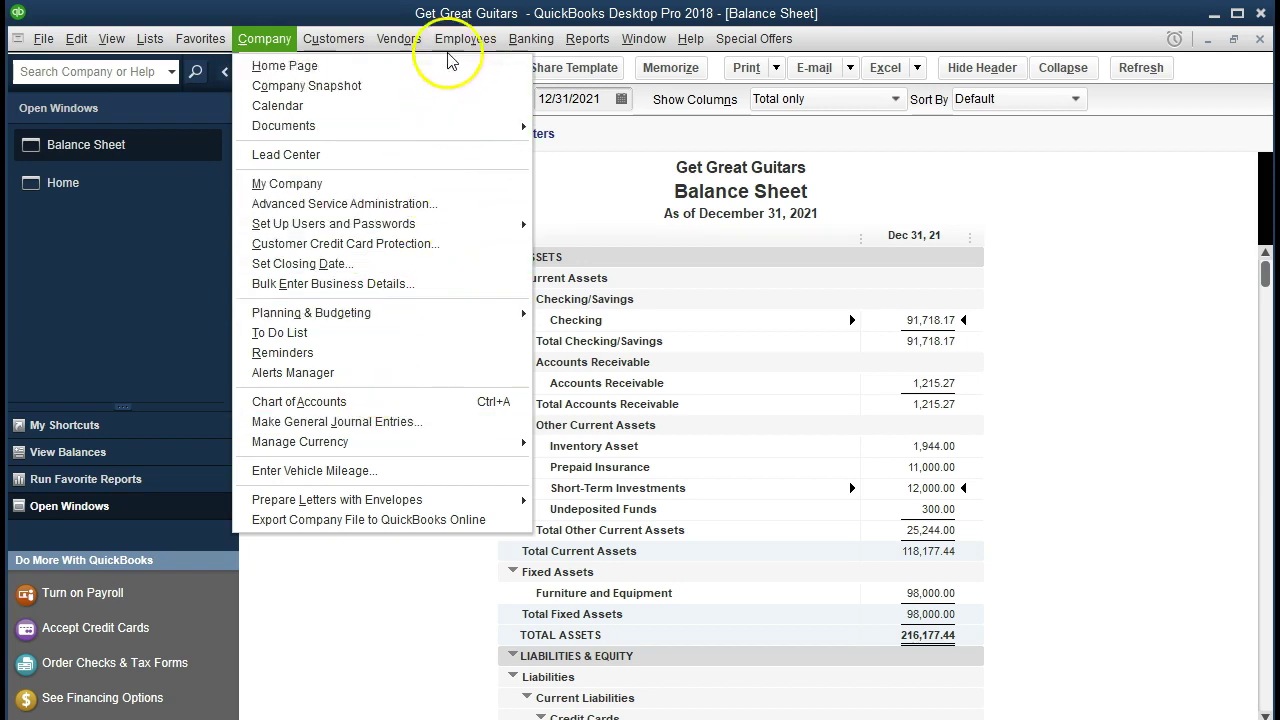
pyautogui.moveTo(465, 38)
pyautogui.moveTo(530, 38)
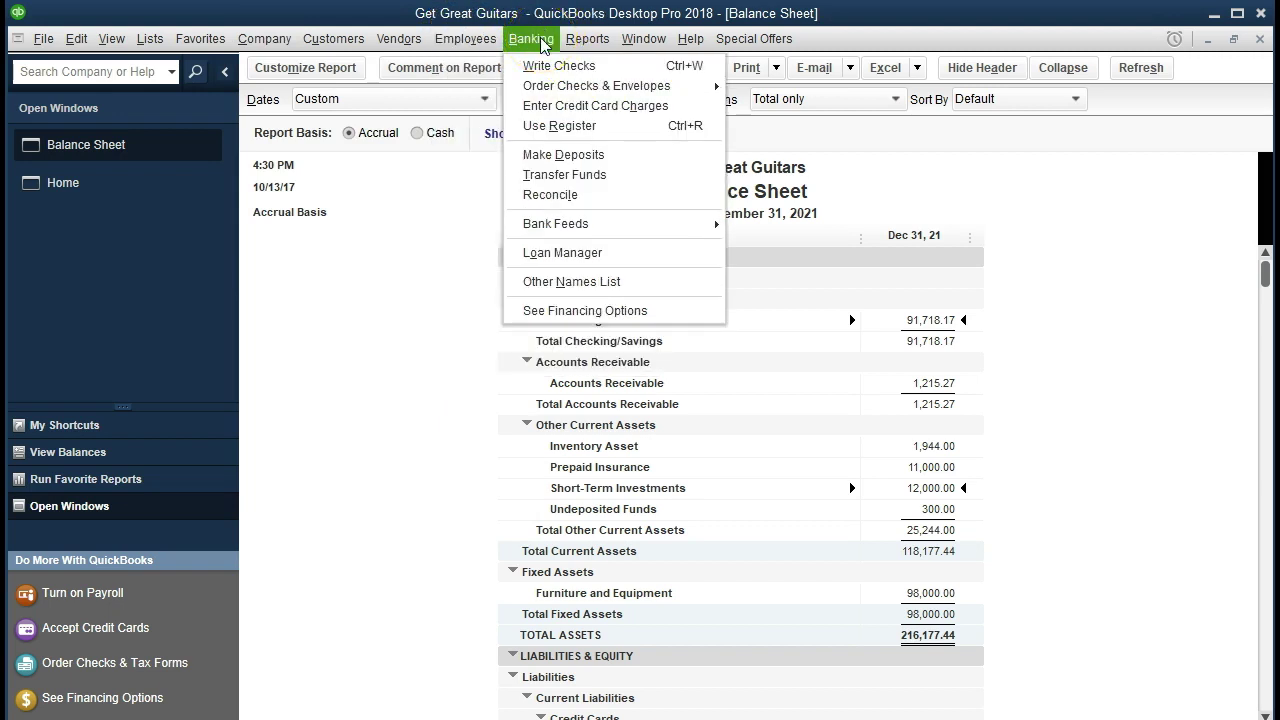
pyautogui.click(615, 135)
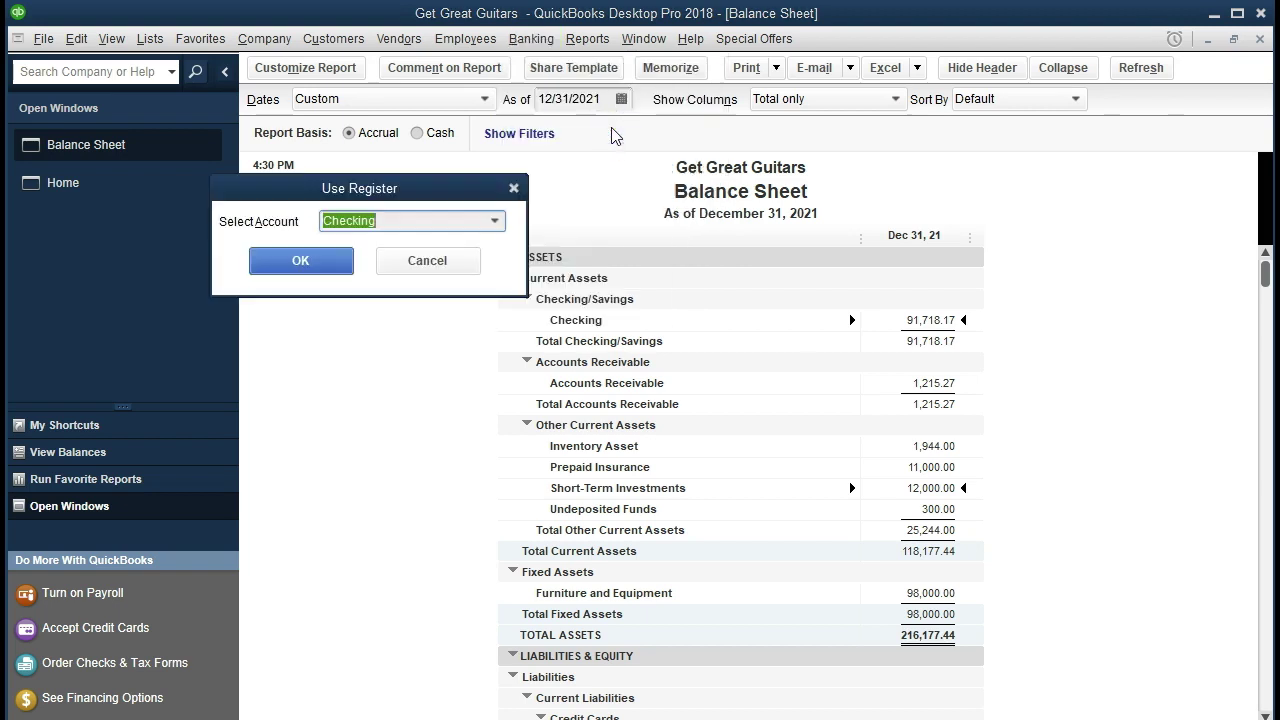
pyautogui.click(494, 221)
pyautogui.click(494, 221)
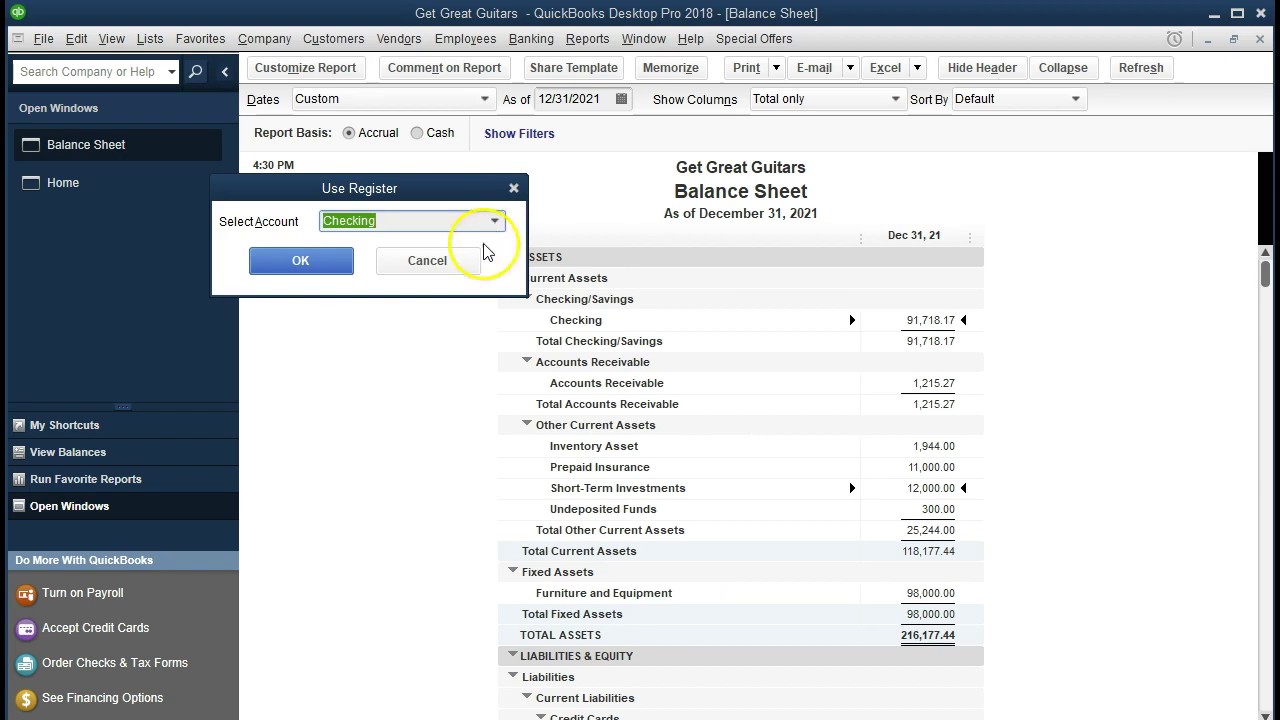
pyautogui.click(328, 265)
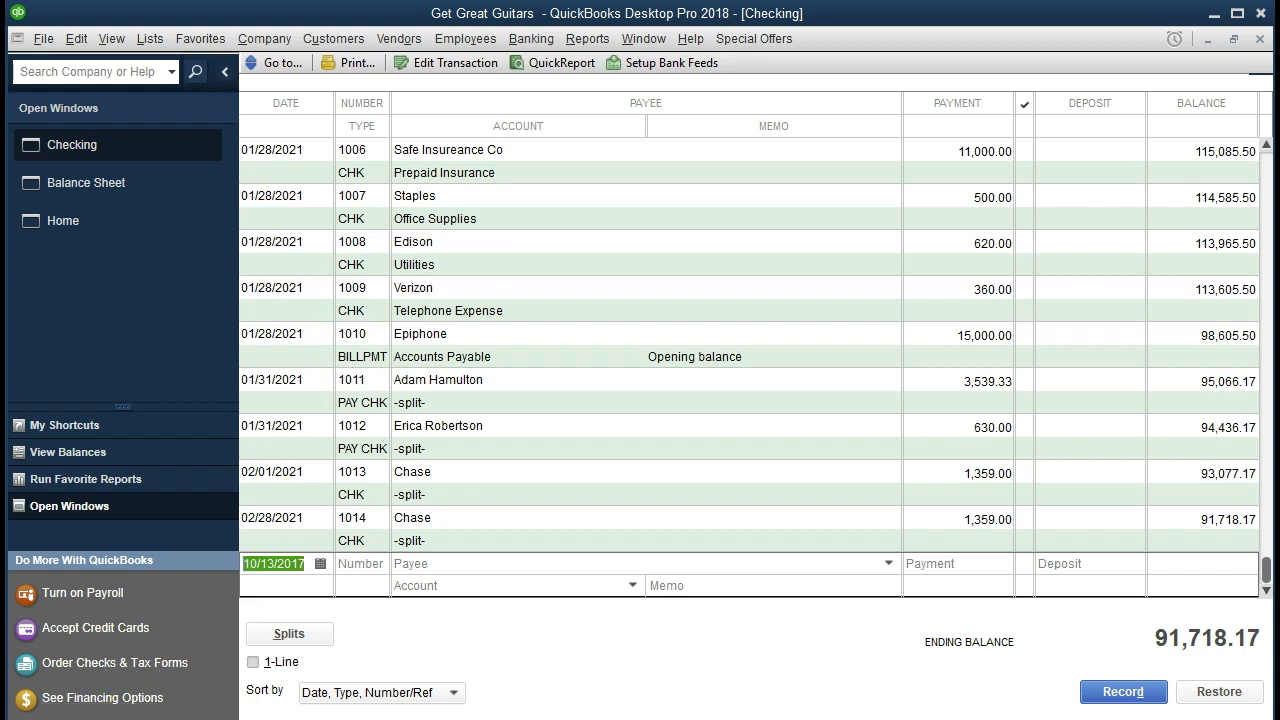
# Start a new register entry dated 02/06/2021 with number DEP and payee Chase.
pyautogui.write('020621')
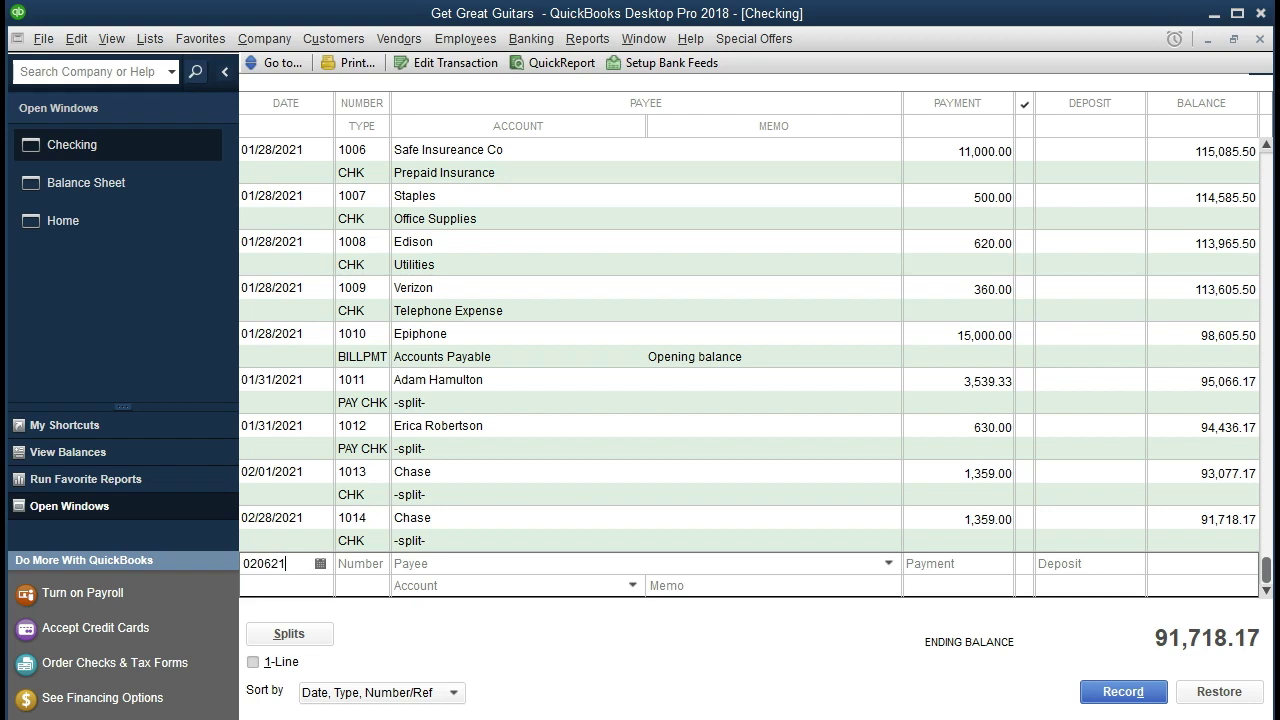
pyautogui.press('Tab')
pyautogui.write('DEP')
pyautogui.click(396, 563)
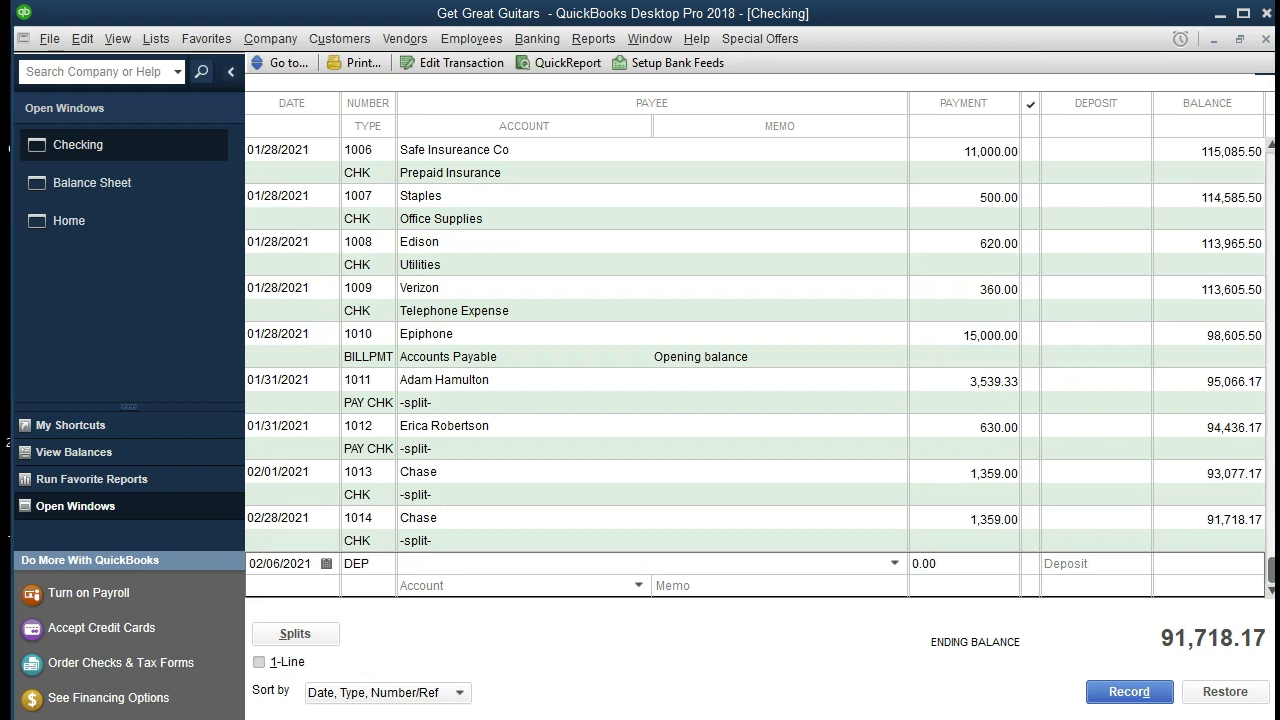
pyautogui.write('Cha')
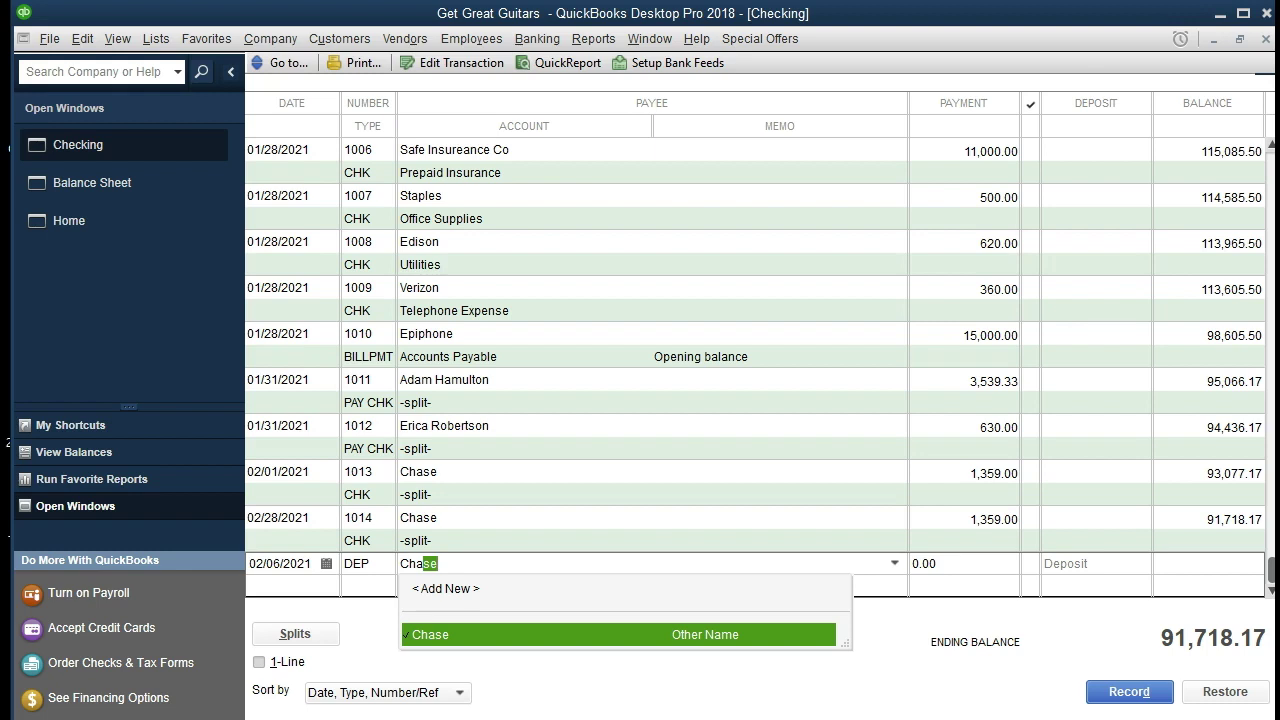
pyautogui.press('Tab')
# Enter 12,250 as the deposit amount of the 02/06/2021 Chase entry.
pyautogui.press('Tab')
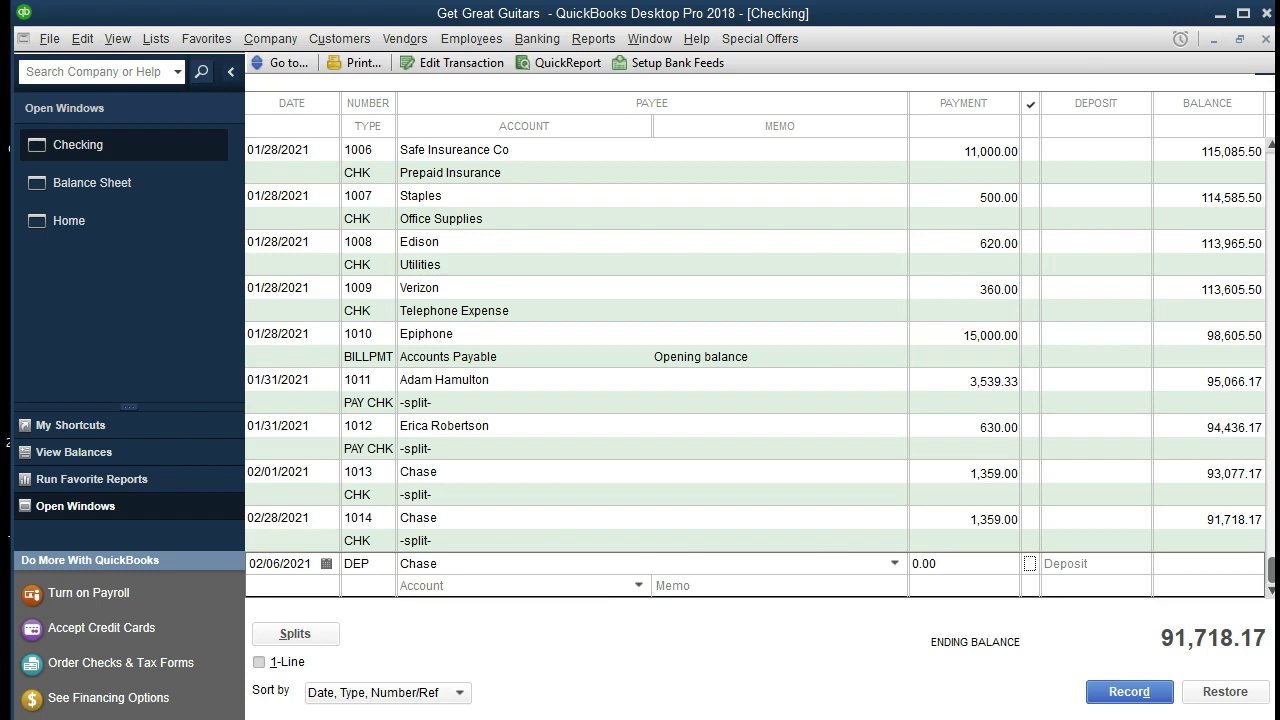
pyautogui.press('Tab')
pyautogui.click(892, 668)
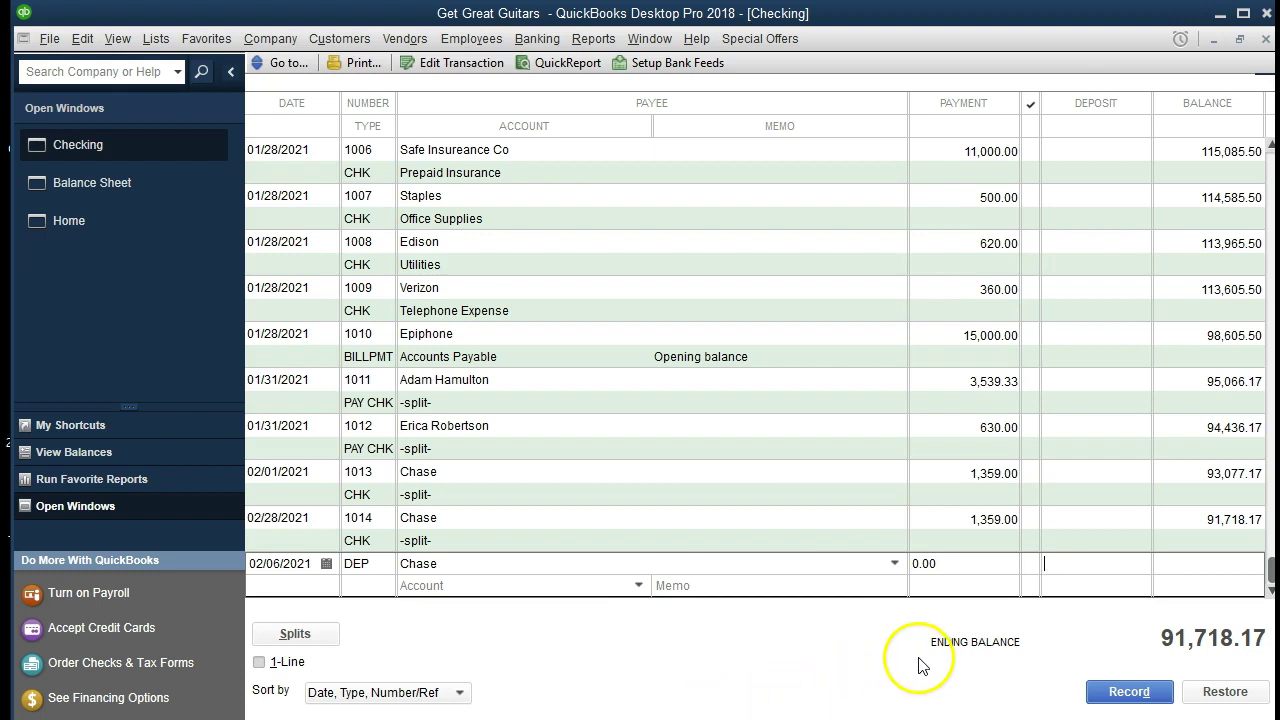
pyautogui.click(1042, 117)
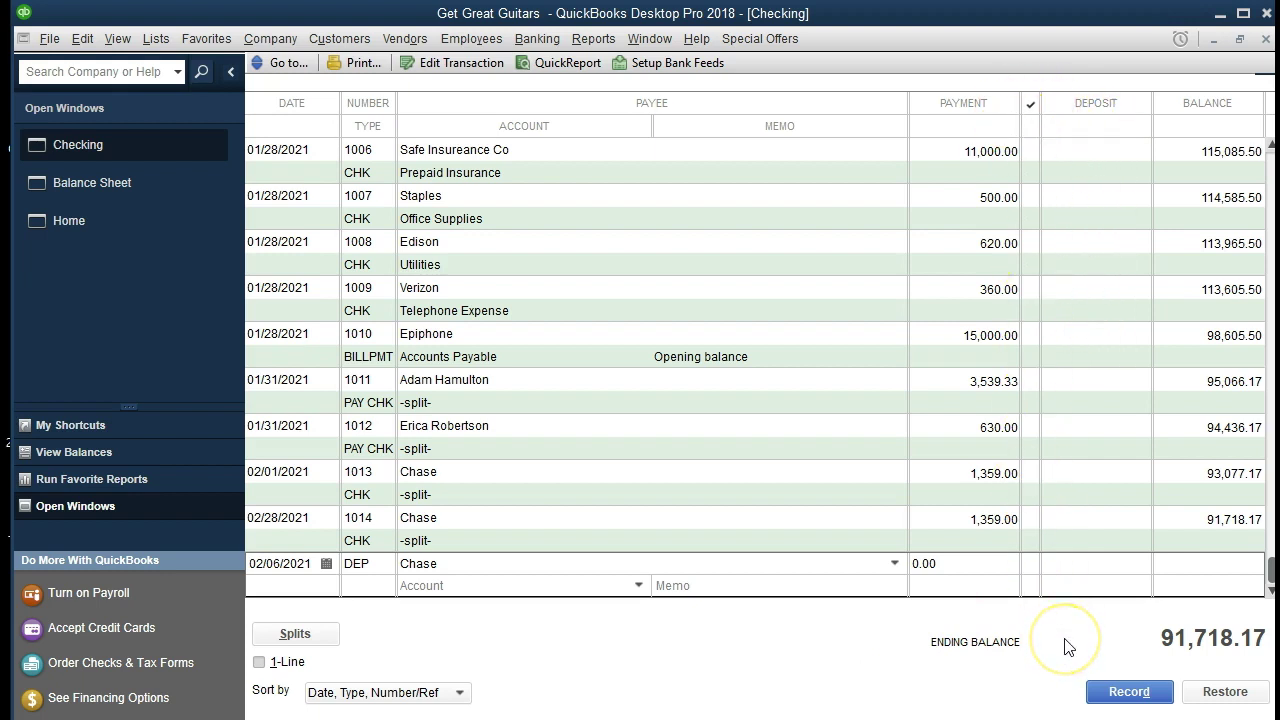
pyautogui.write('12250')
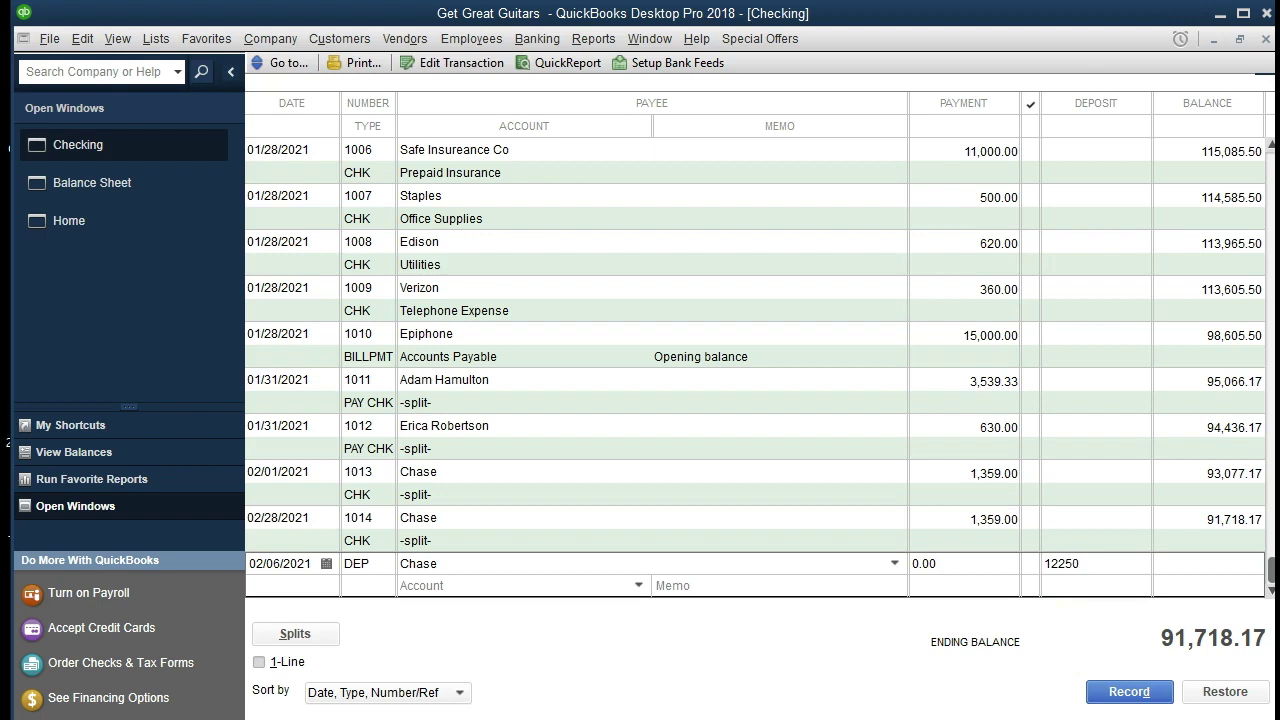
pyautogui.press('Tab')
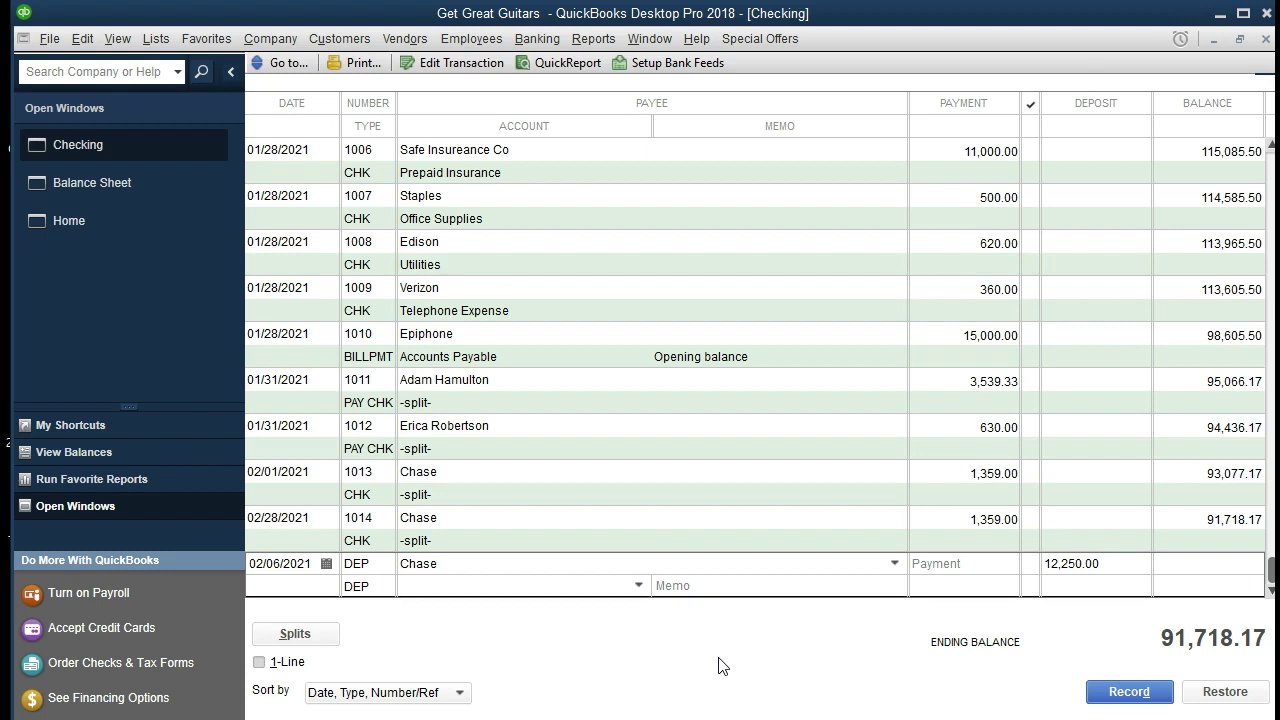
# Split the Chase deposit and assign 12,000 to Short-Term Investments on the first split line.
pyautogui.click(333, 640)
pyautogui.click(327, 571)
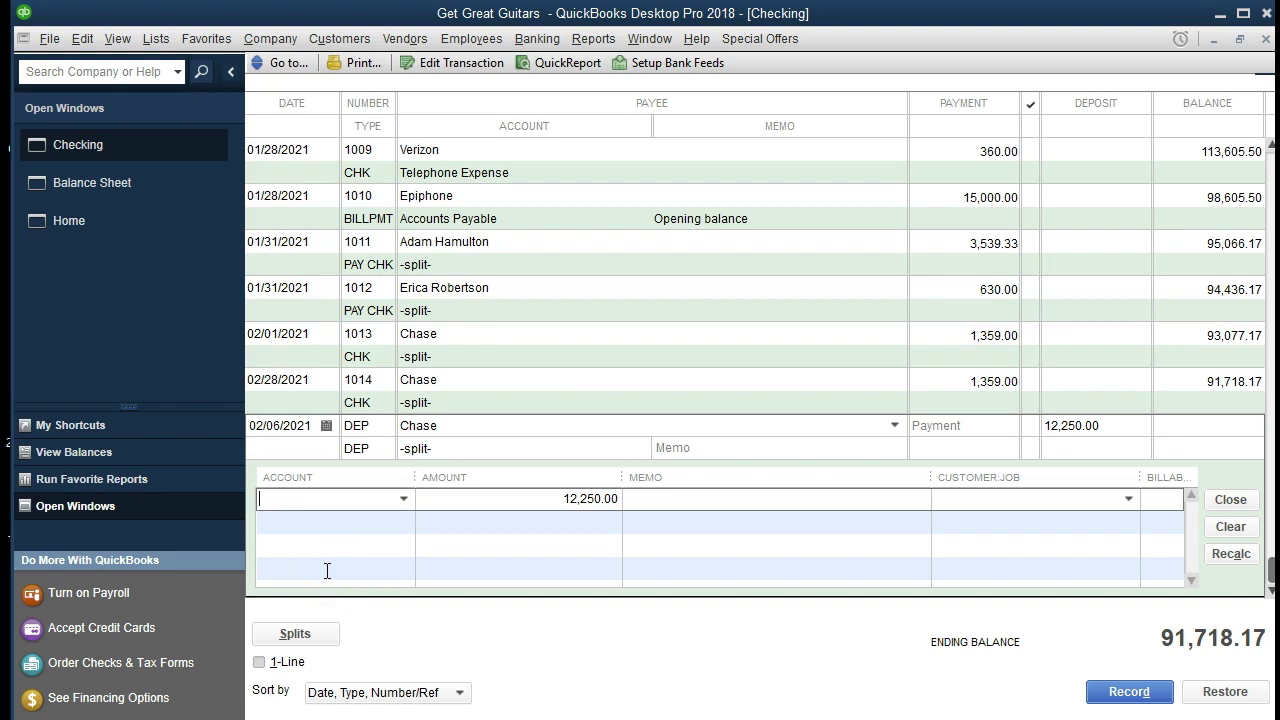
pyautogui.write('Short-Term Investments')
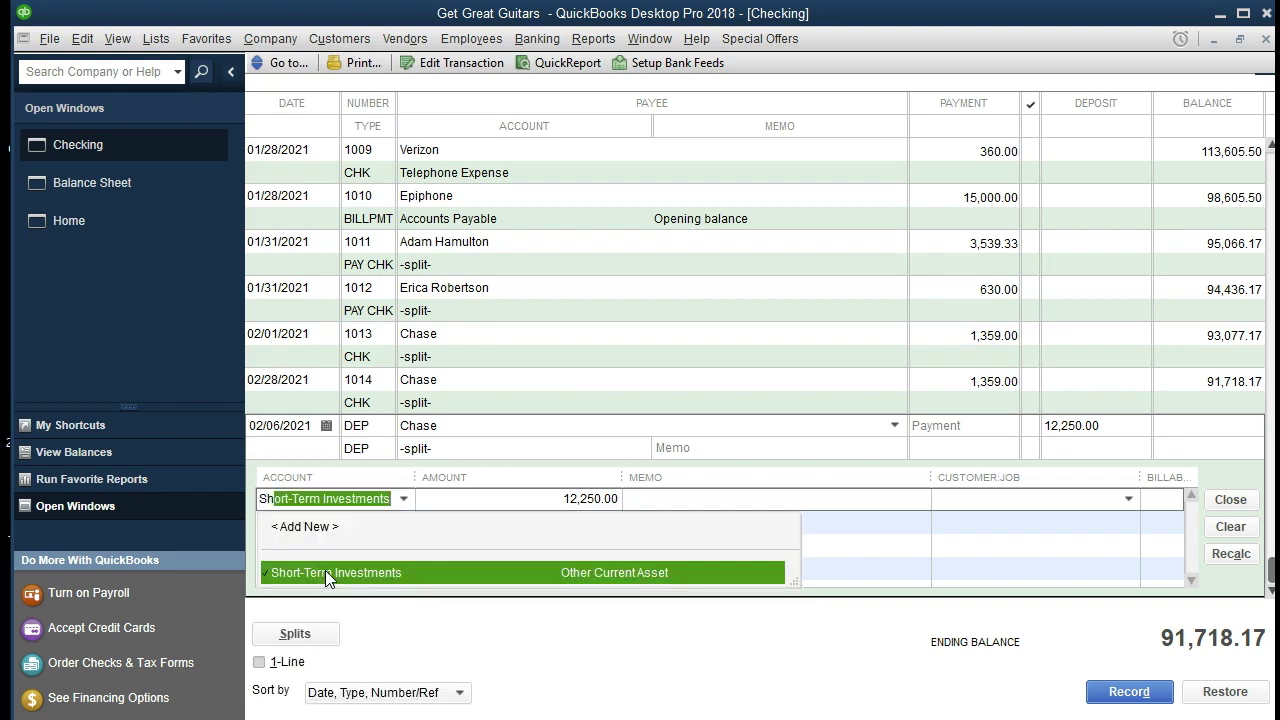
pyautogui.press('Tab')
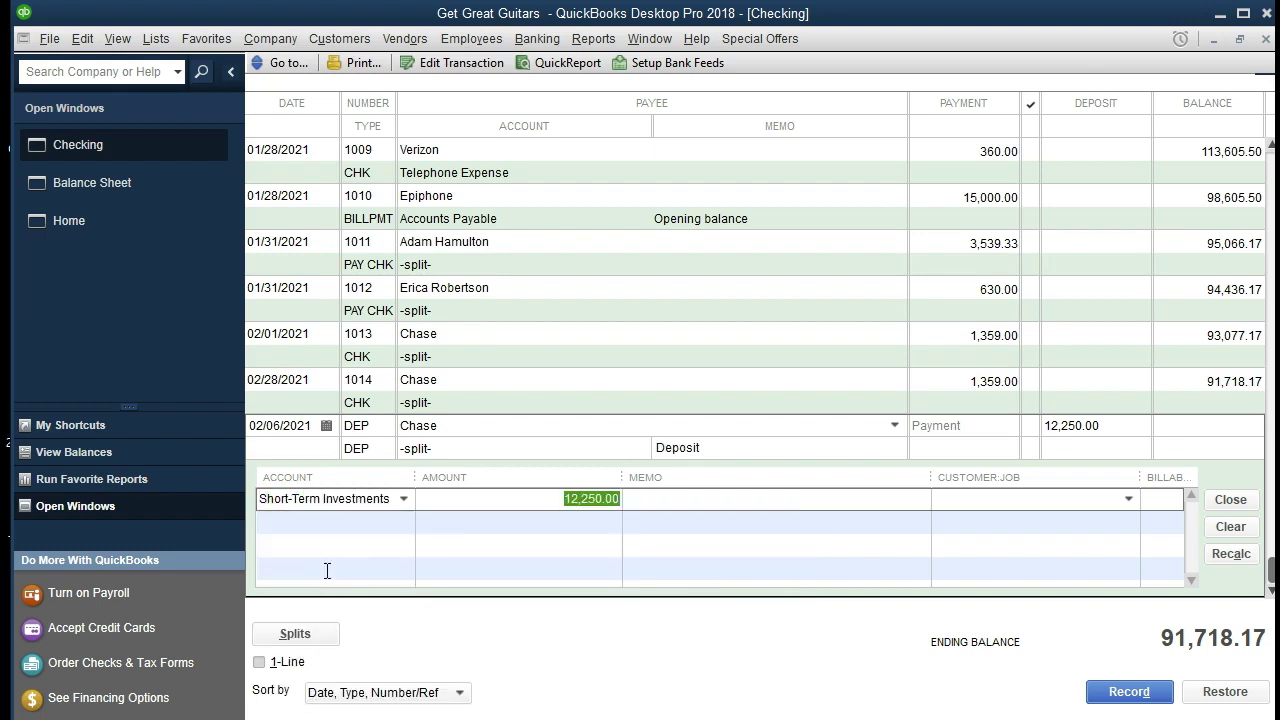
pyautogui.write('12000')
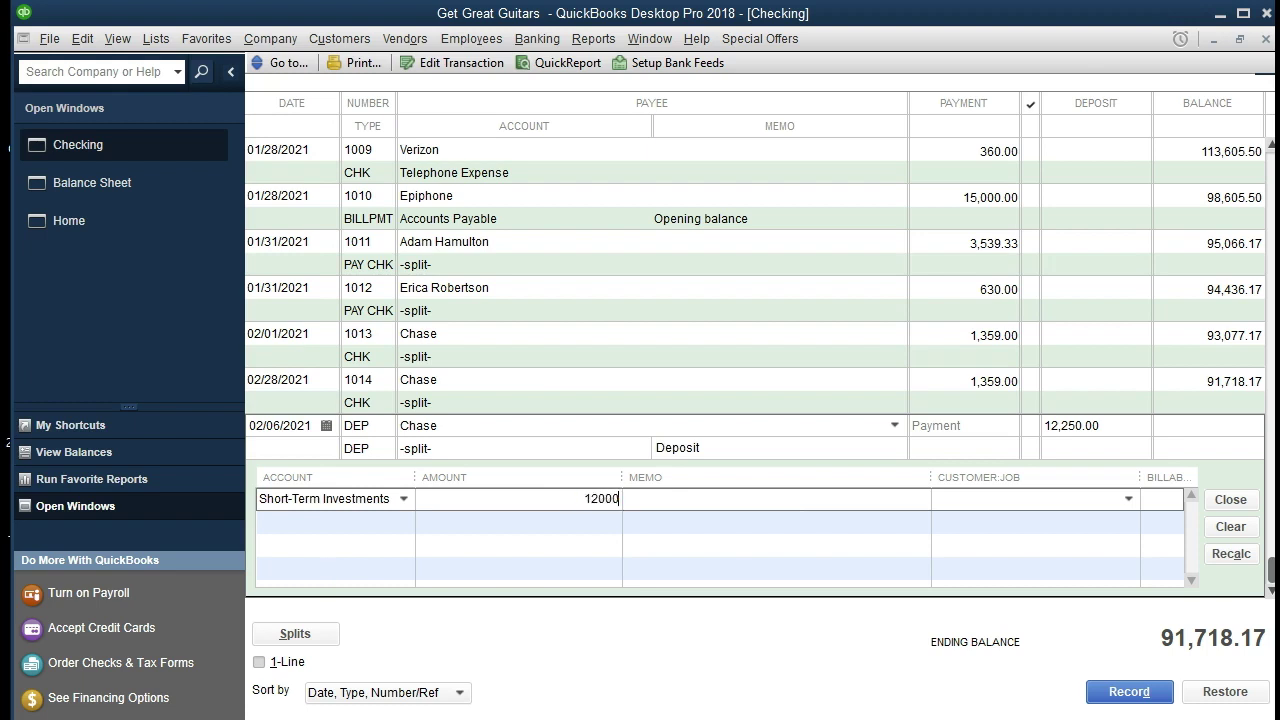
pyautogui.click(327, 570)
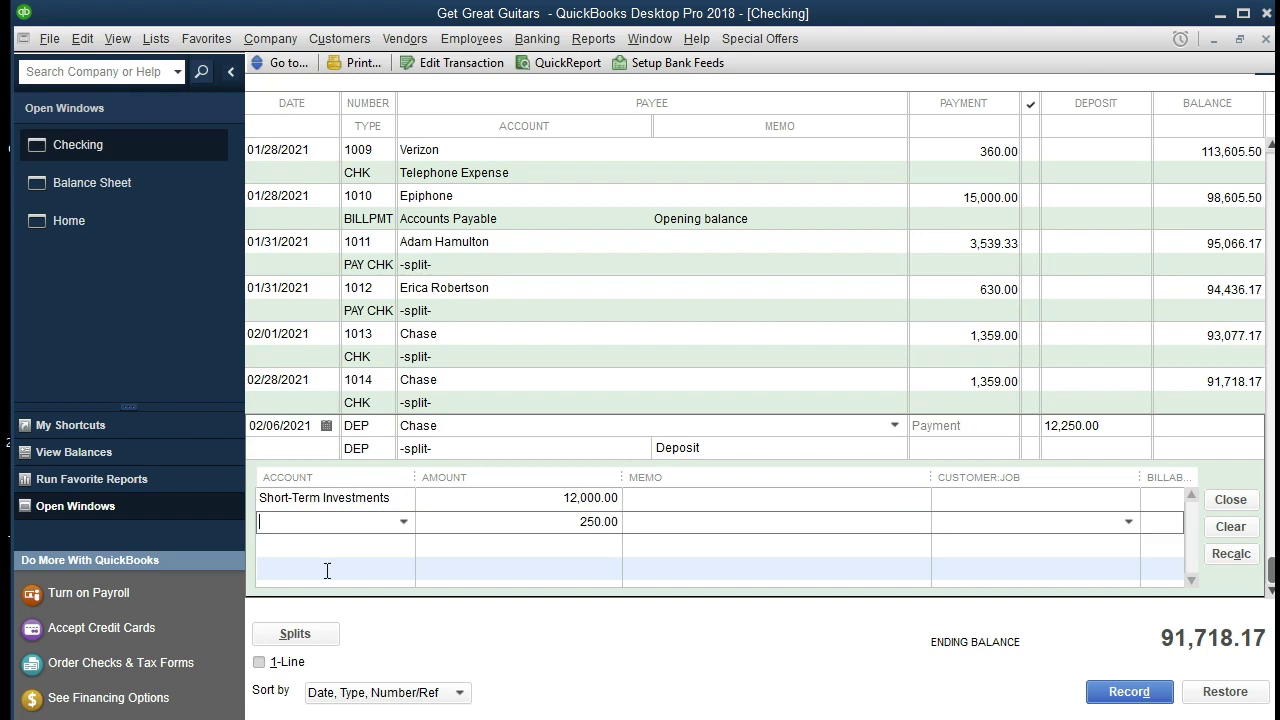
# Enter Interest Income as the account on the second split line of the deposit.
pyautogui.write('Inter')
pyautogui.press('BackSpace')
pyautogui.press('BackSpace')
pyautogui.press('BackSpace')
pyautogui.press('BackSpace')
pyautogui.press('BackSpace')
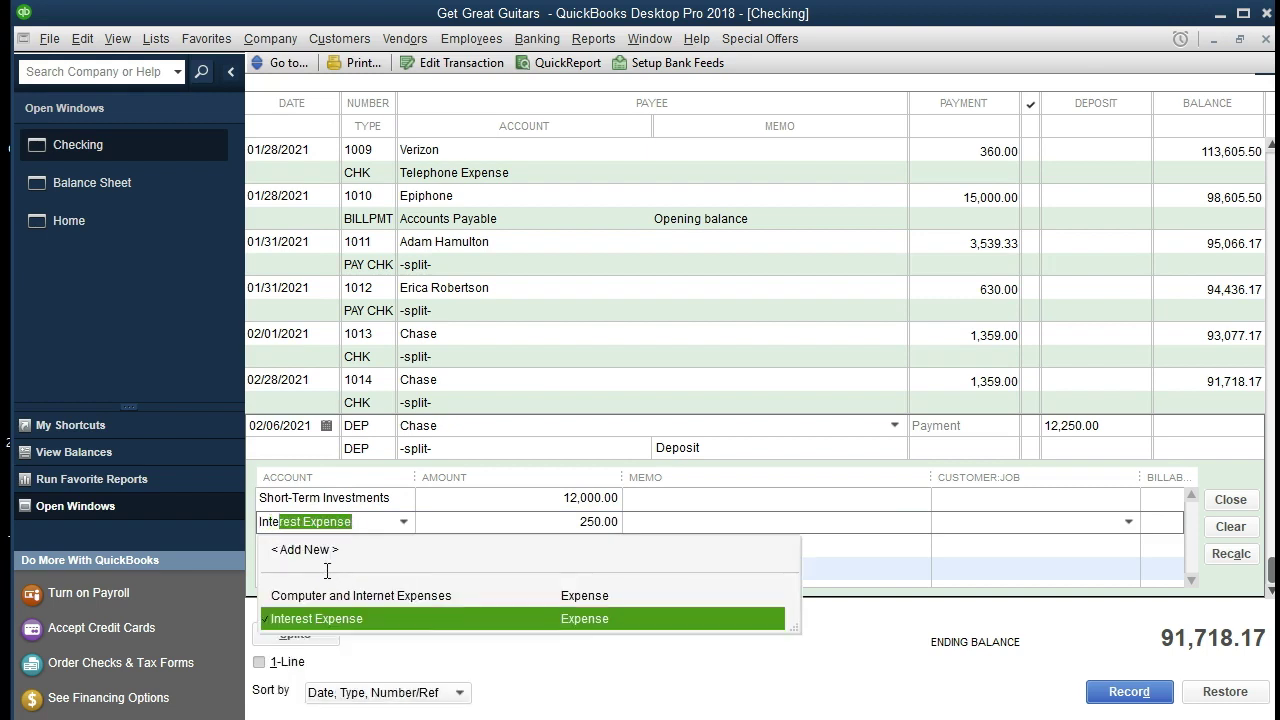
pyautogui.write('I')
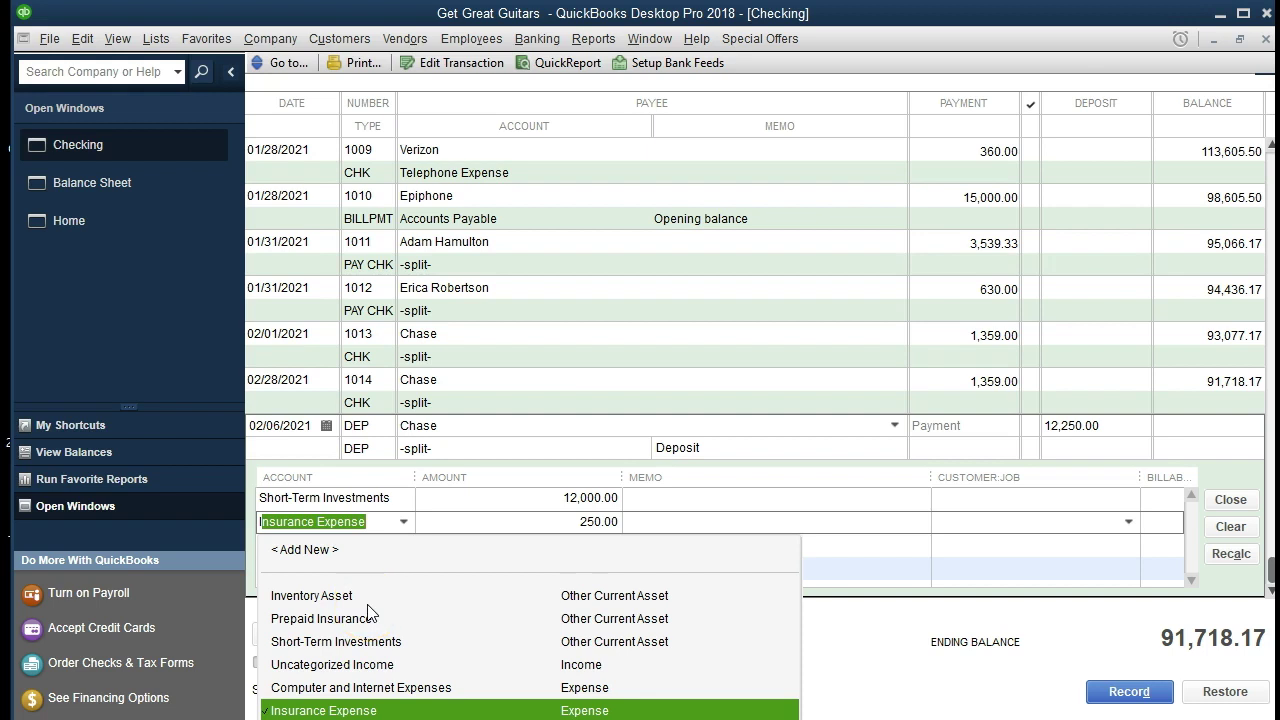
pyautogui.press('BackSpace')
pyautogui.write('Interes')
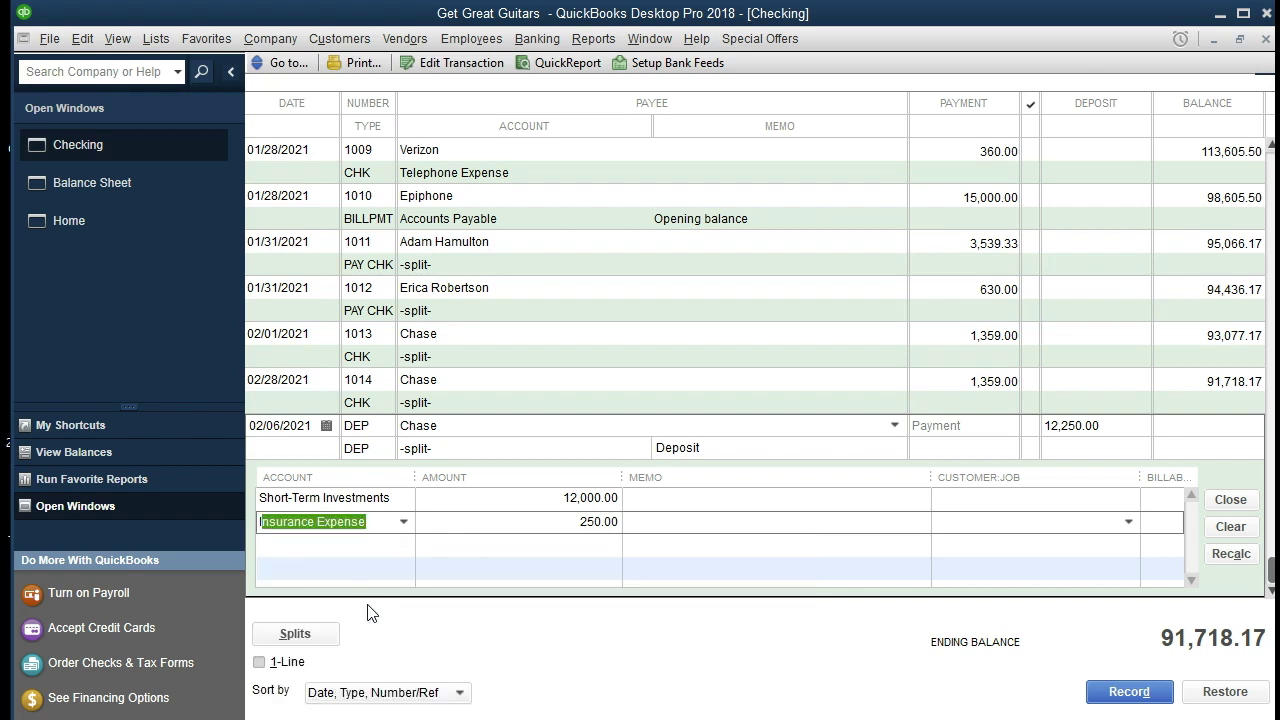
pyautogui.write('t ')
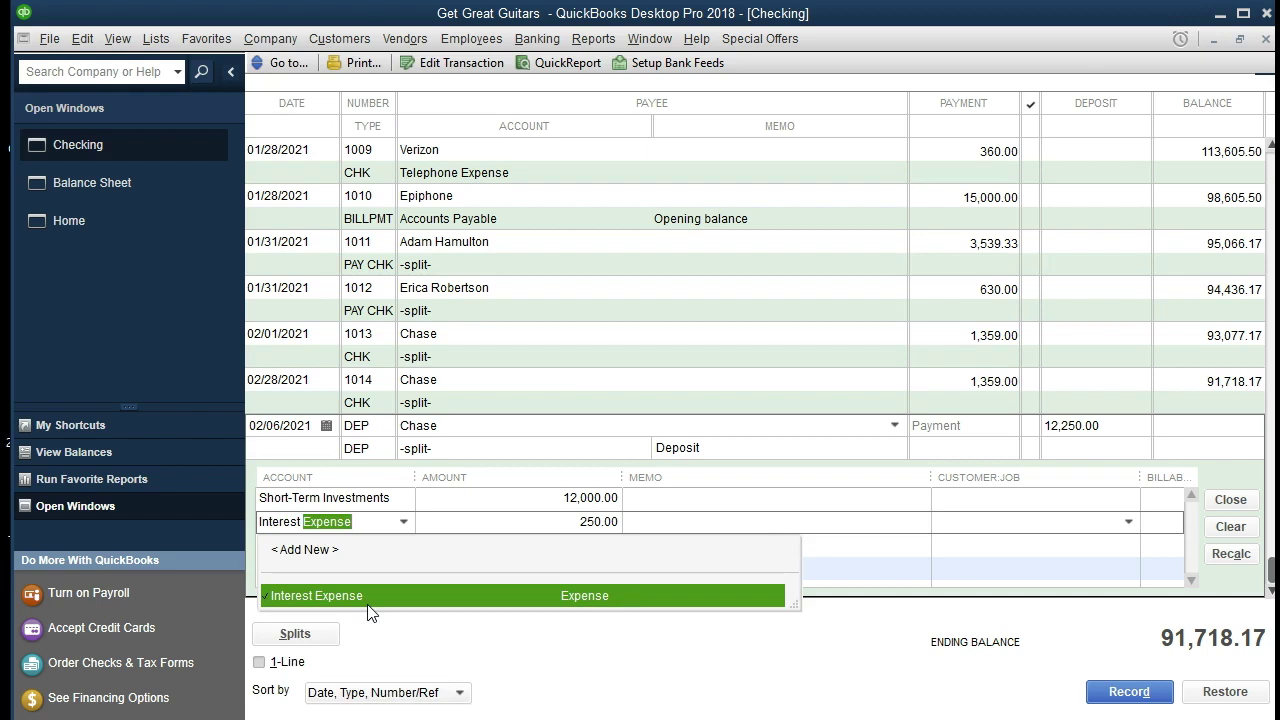
pyautogui.write('Income')
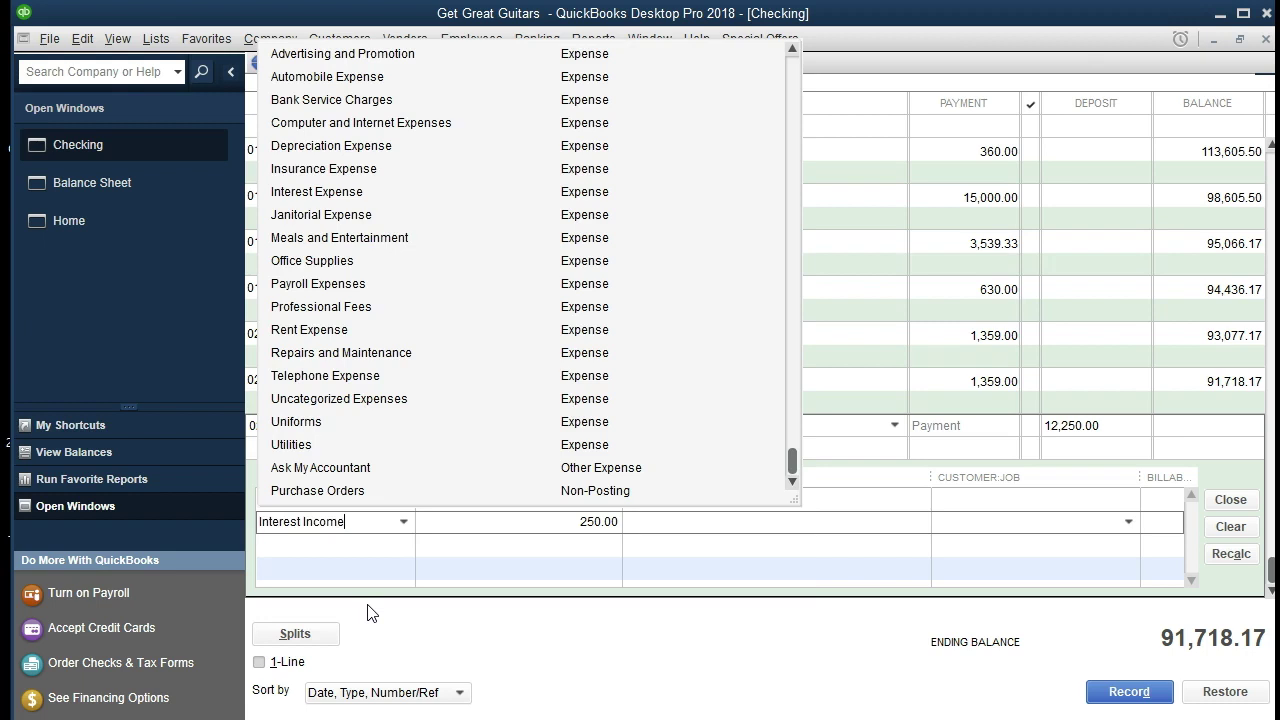
# Set up Interest Income as a new account of type Other Income and save it.
pyautogui.click(371, 566)
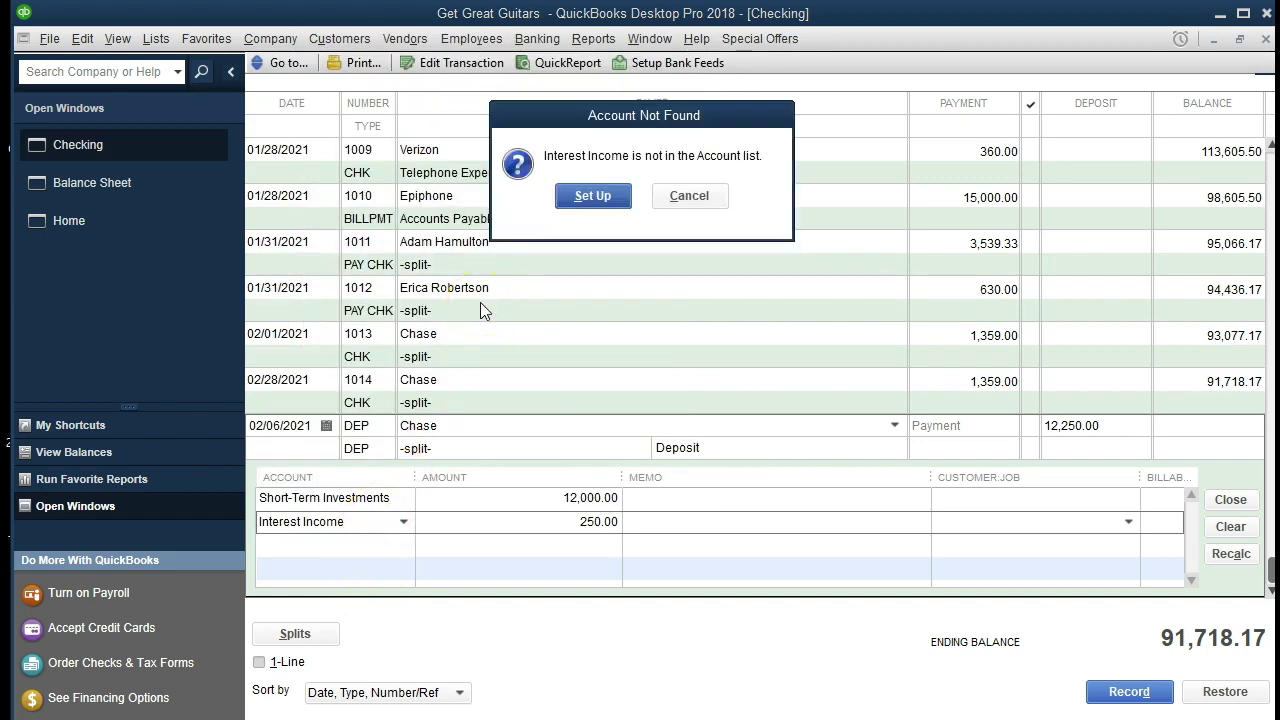
pyautogui.click(600, 205)
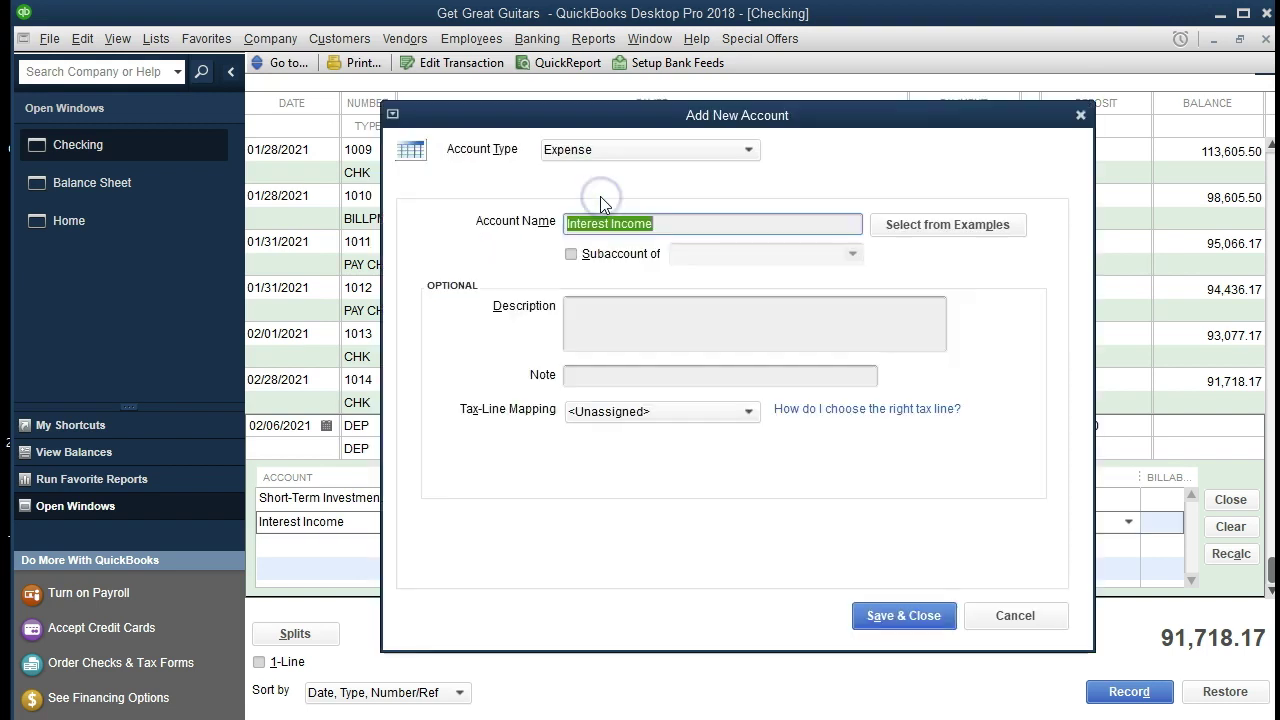
pyautogui.click(714, 151)
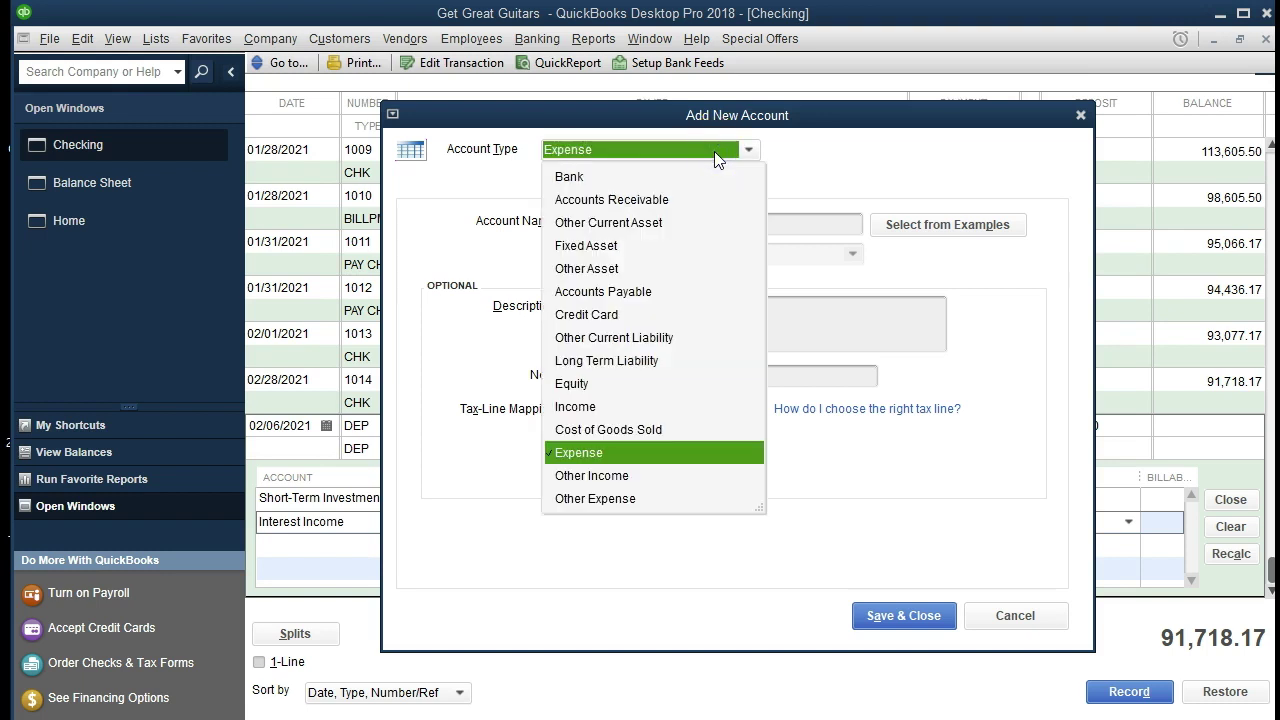
pyautogui.click(635, 478)
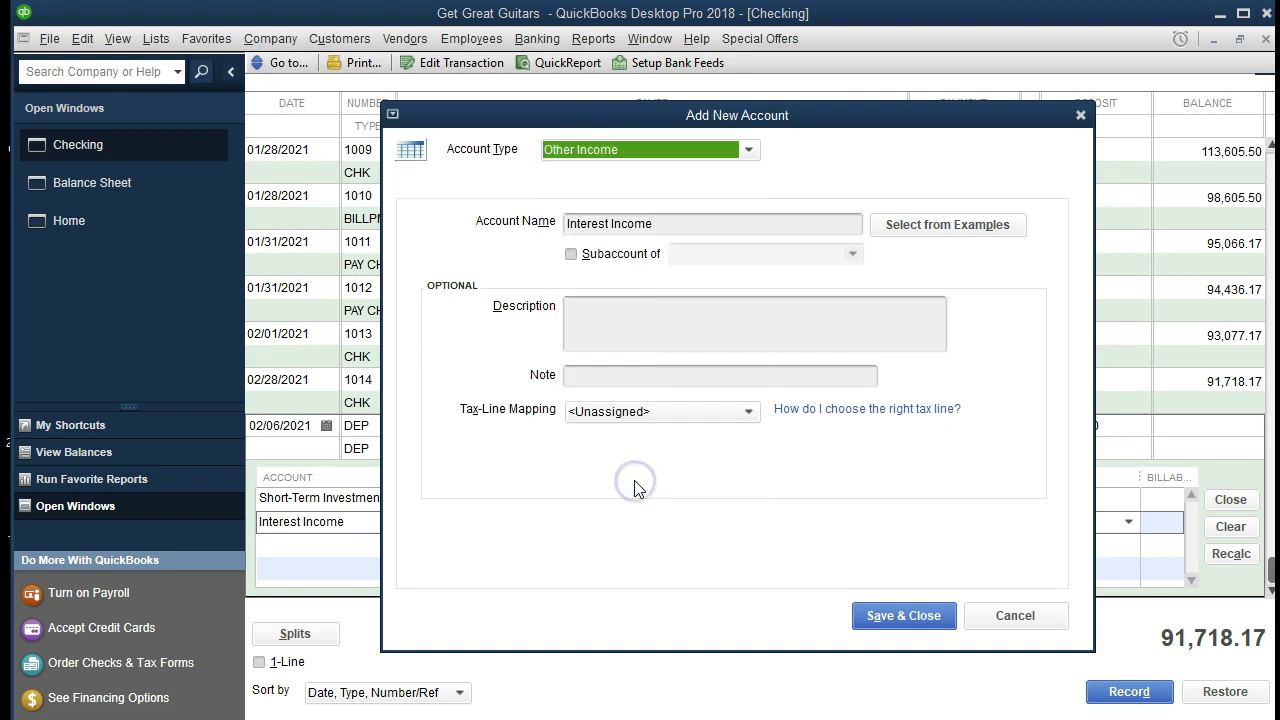
pyautogui.click(605, 465)
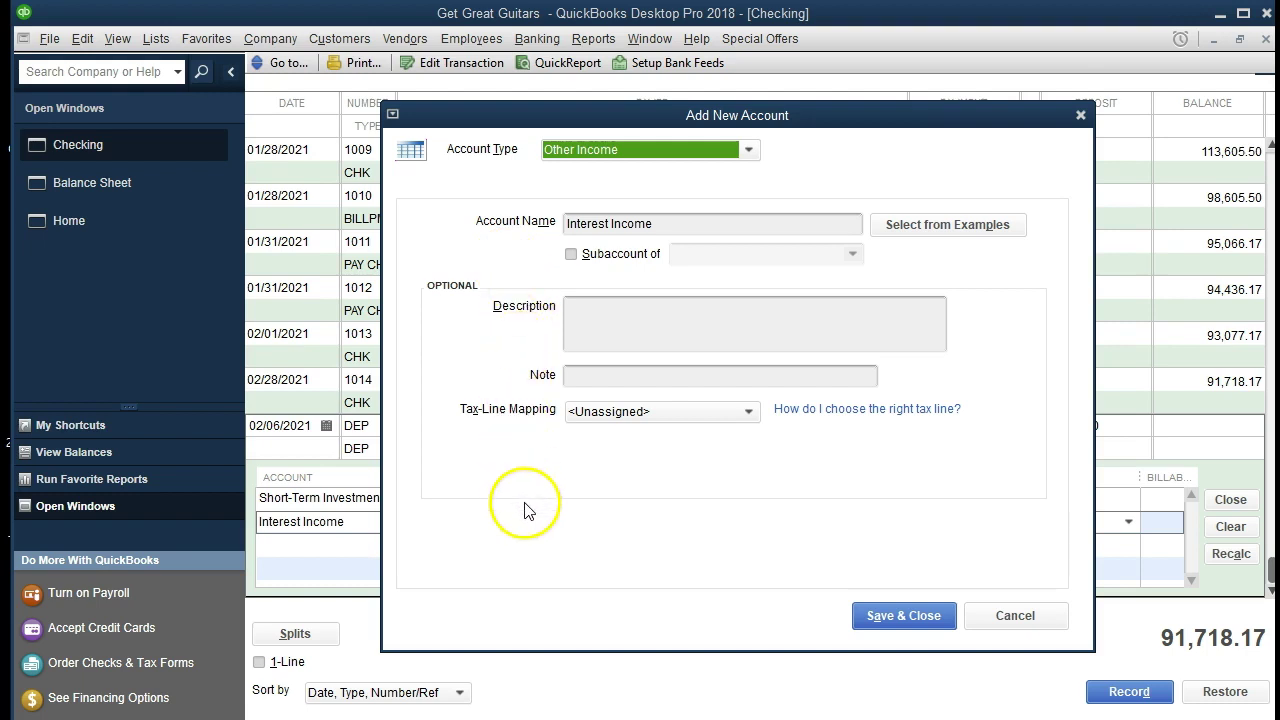
pyautogui.click(866, 612)
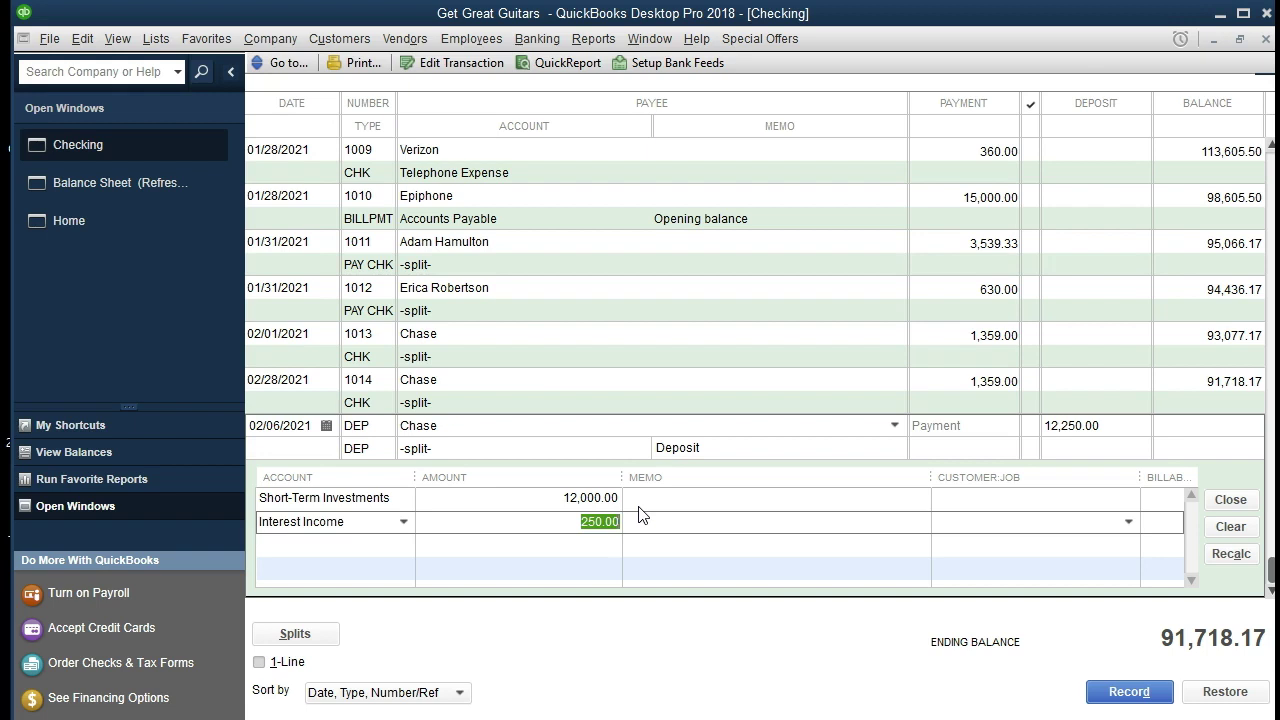
# Record the 02/06/2021 Chase deposit with its Short-Term Investments and Interest Income splits in the checking register.
pyautogui.click(1110, 692)
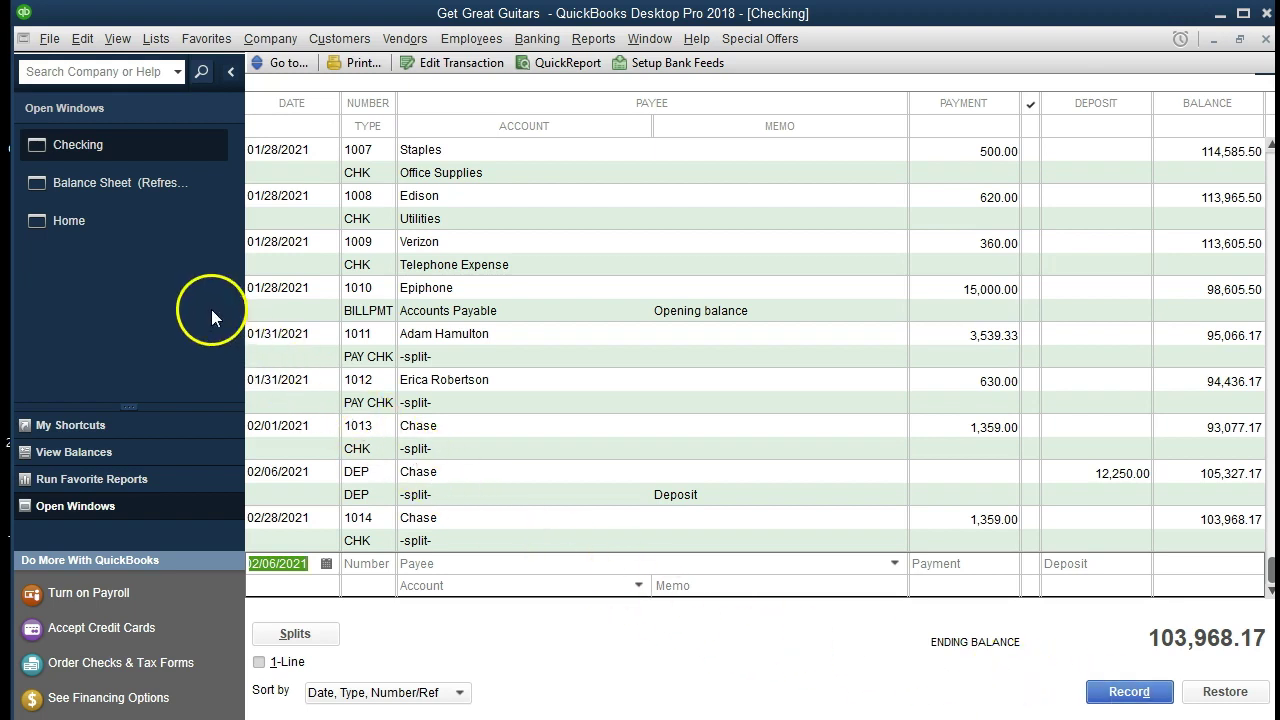
# Drill down from Checking on the Balance Sheet to the 02/06/2021 Chase deposit, review its source form and close it.
pyautogui.click(146, 192)
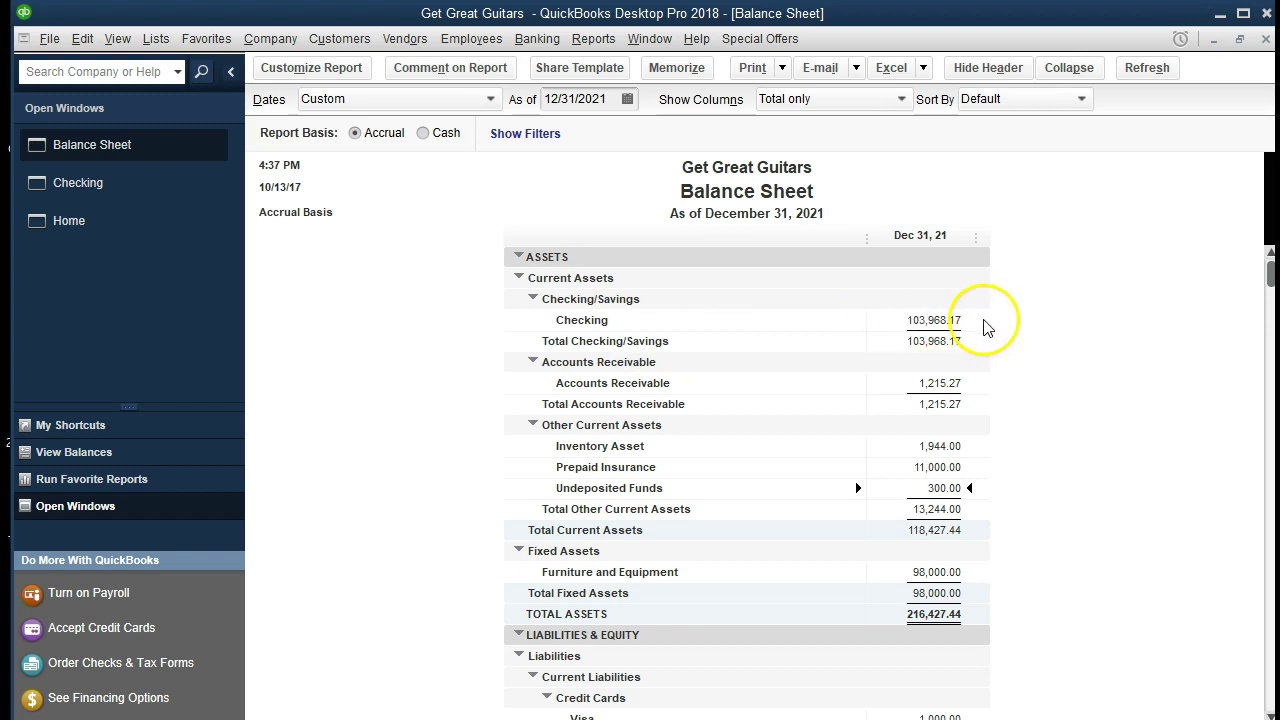
pyautogui.doubleClick(952, 320)
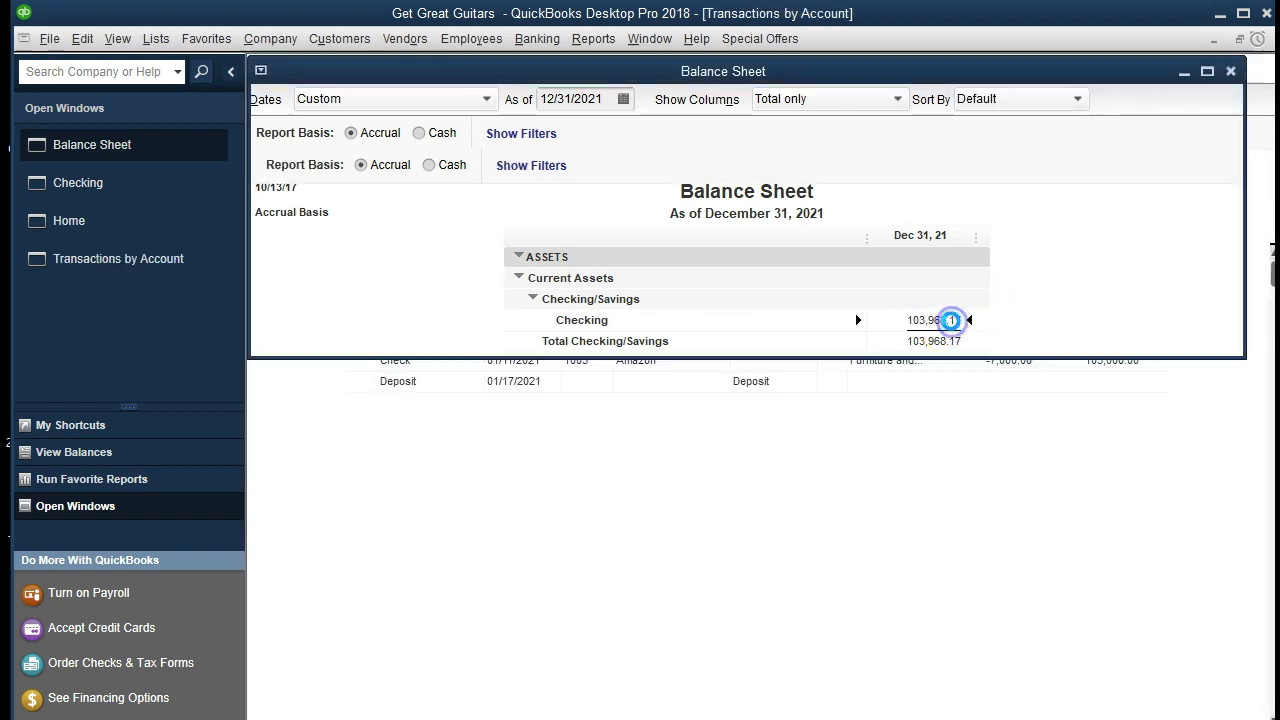
pyautogui.scroll(-1, 905, 519)
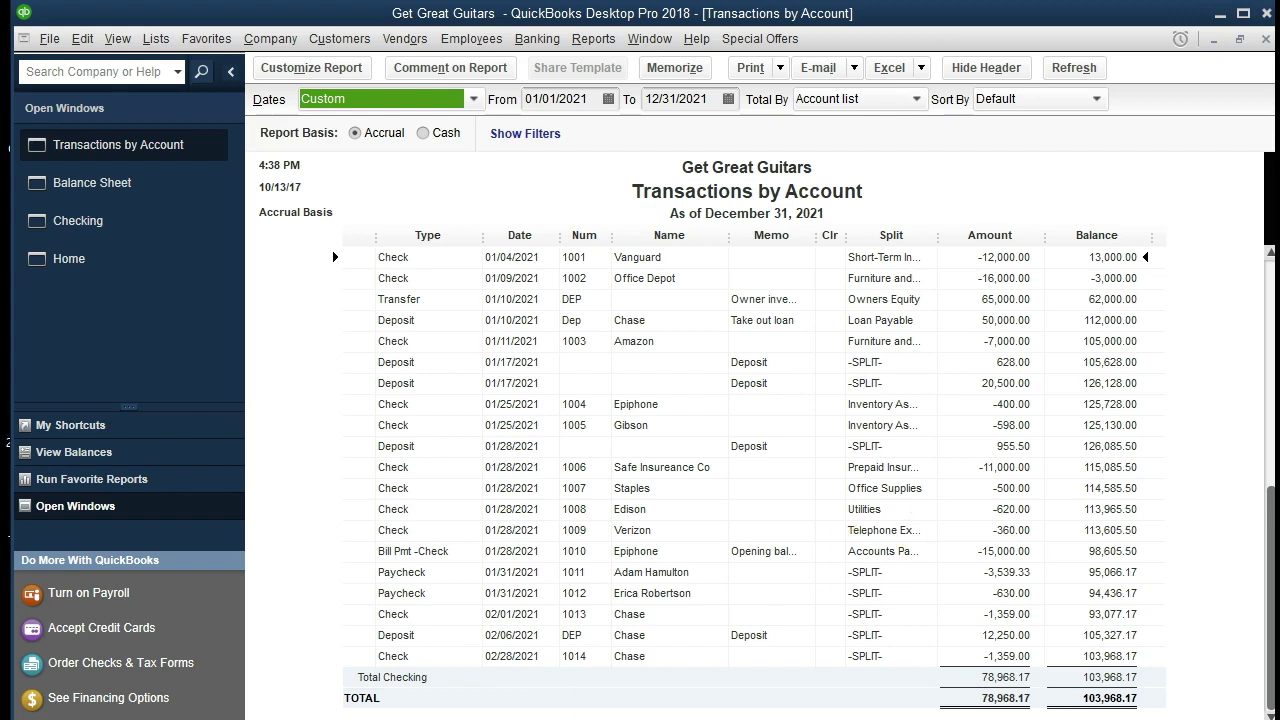
pyautogui.click(503, 645)
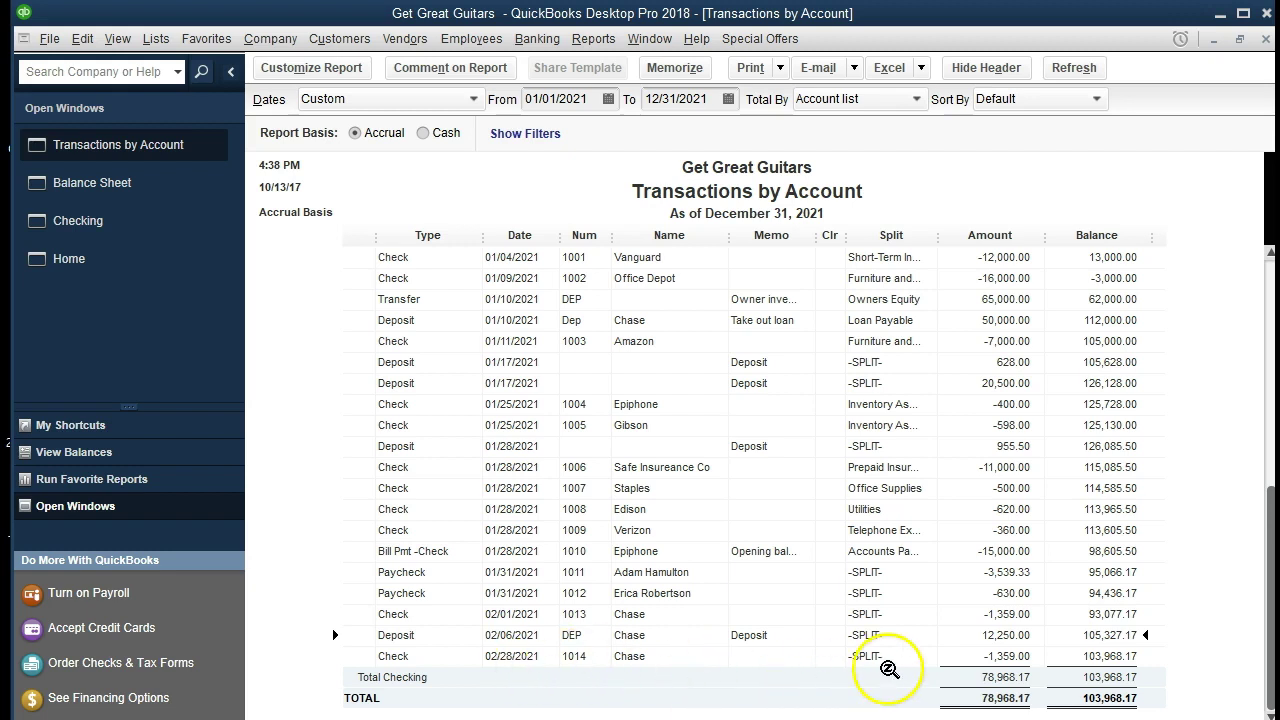
pyautogui.doubleClick(969, 637)
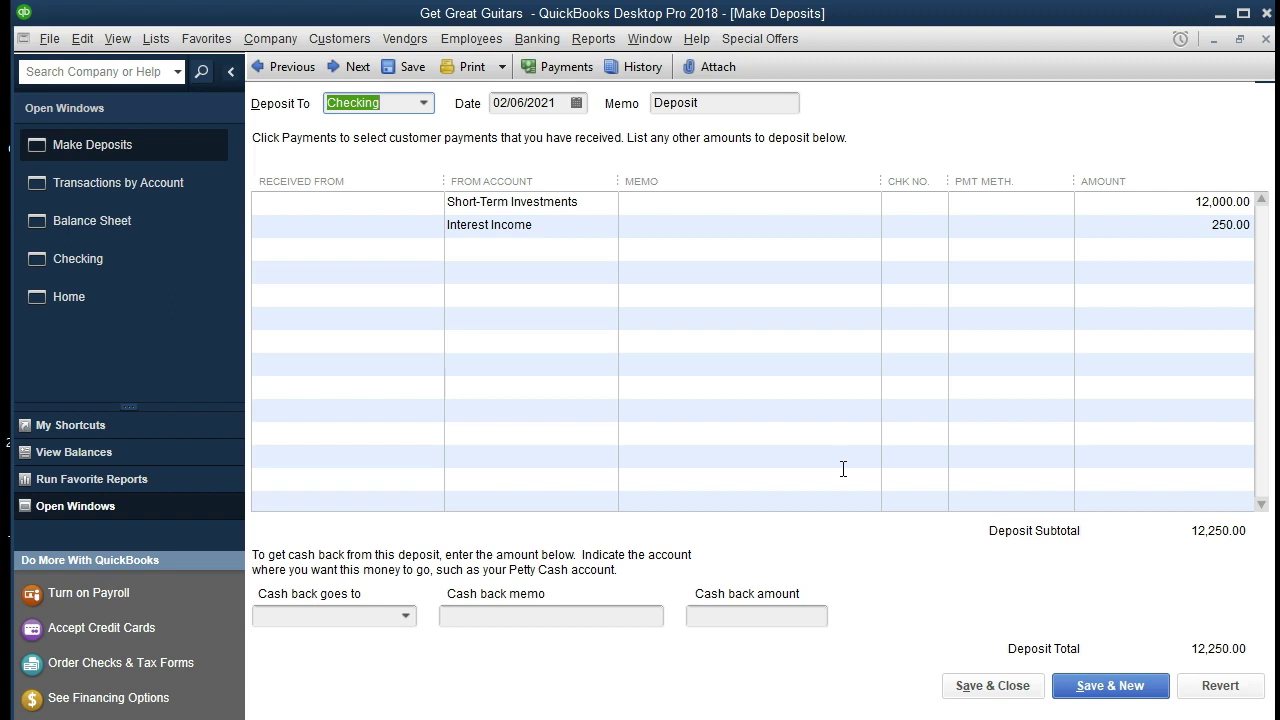
pyautogui.click(1266, 39)
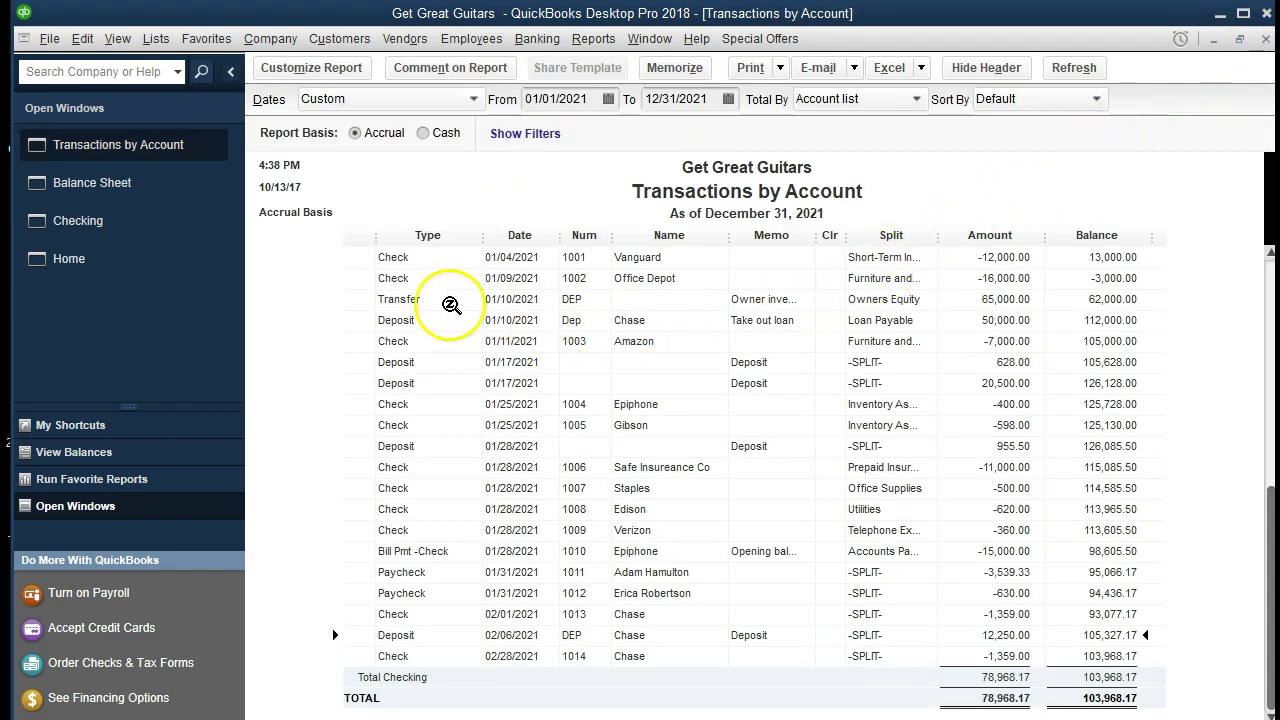
# Open the 02/06/2021 Chase deposit from the checking register, review its split lines and close the form.
pyautogui.click(150, 235)
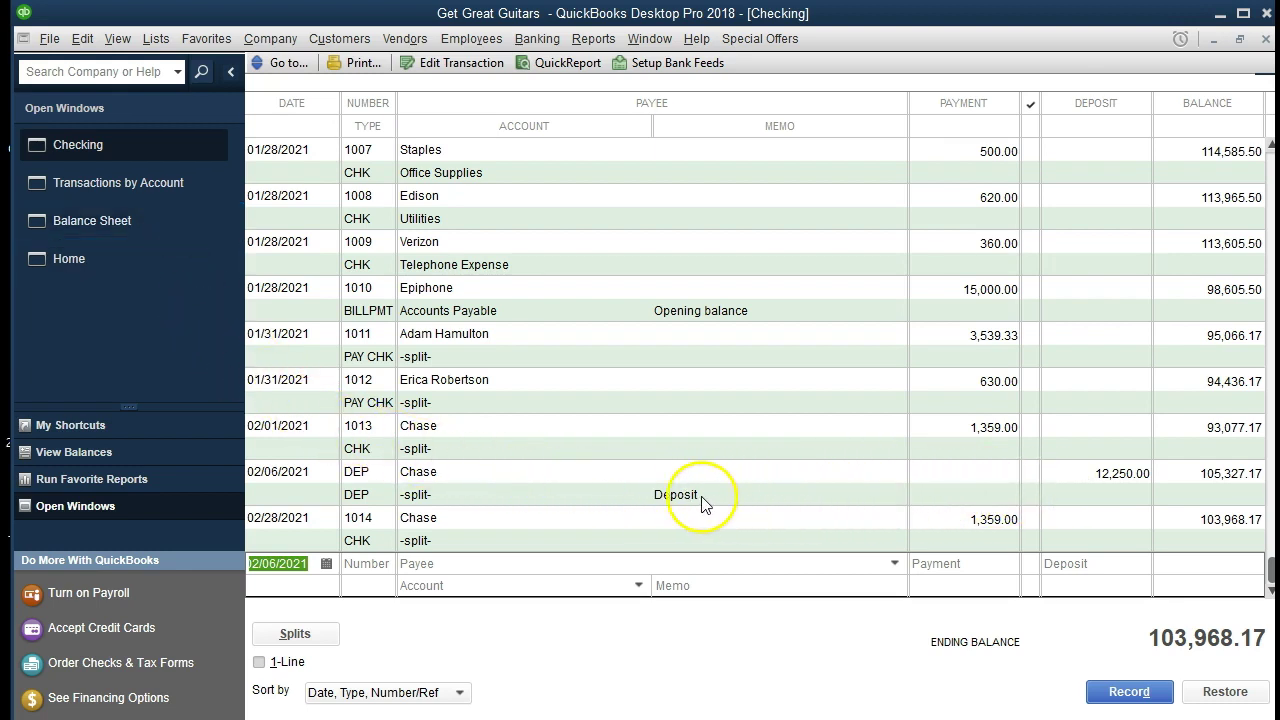
pyautogui.doubleClick(369, 498)
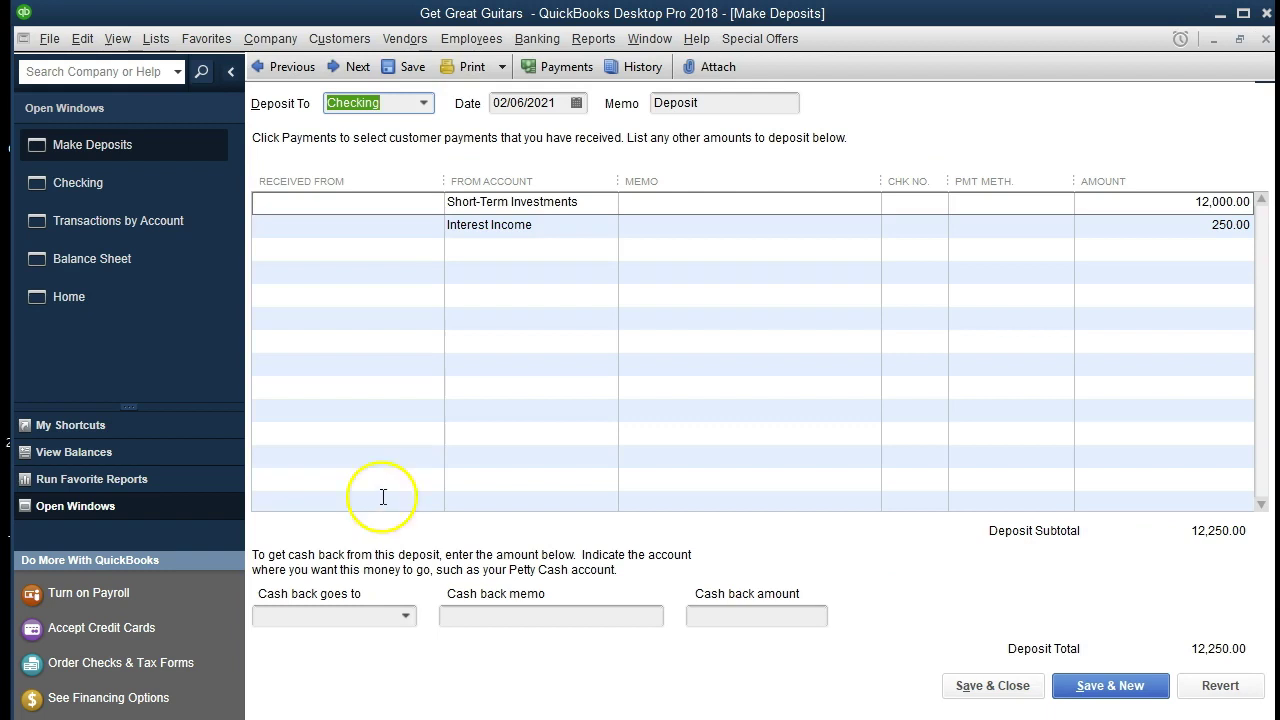
pyautogui.click(1265, 38)
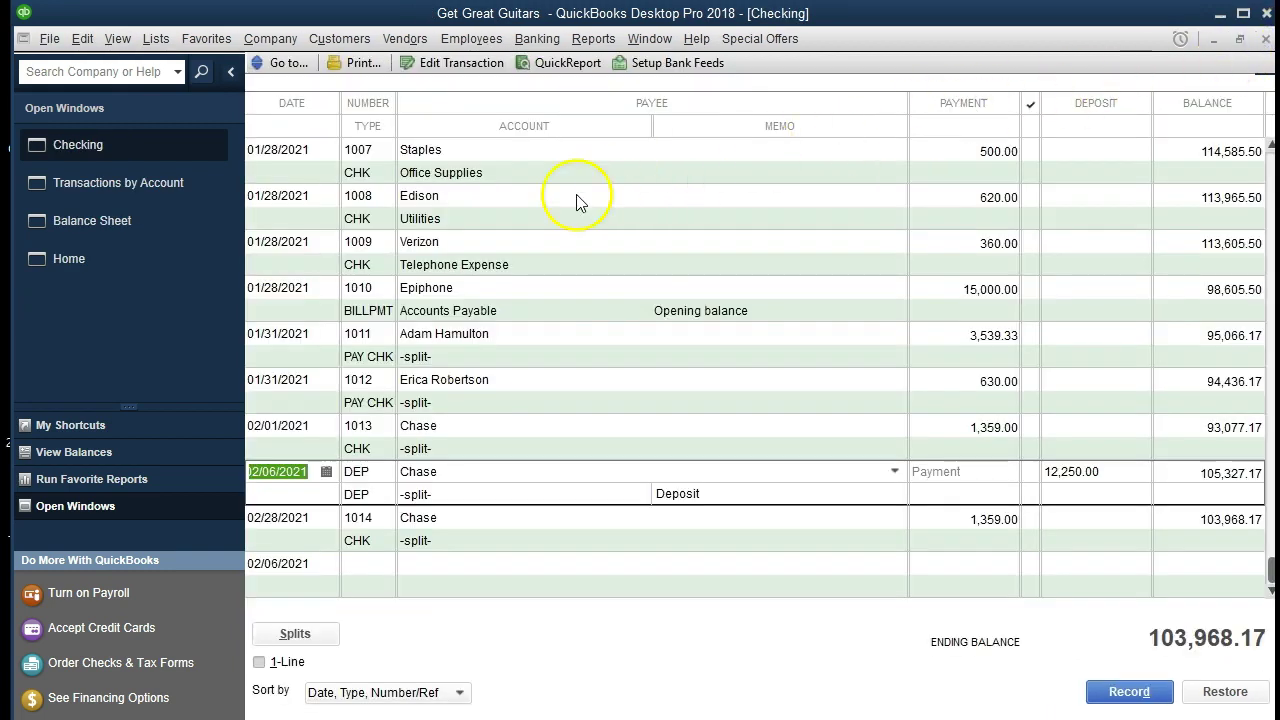
# Return to the Balance Sheet and open the Profit & Loss Standard report.
pyautogui.click(157, 230)
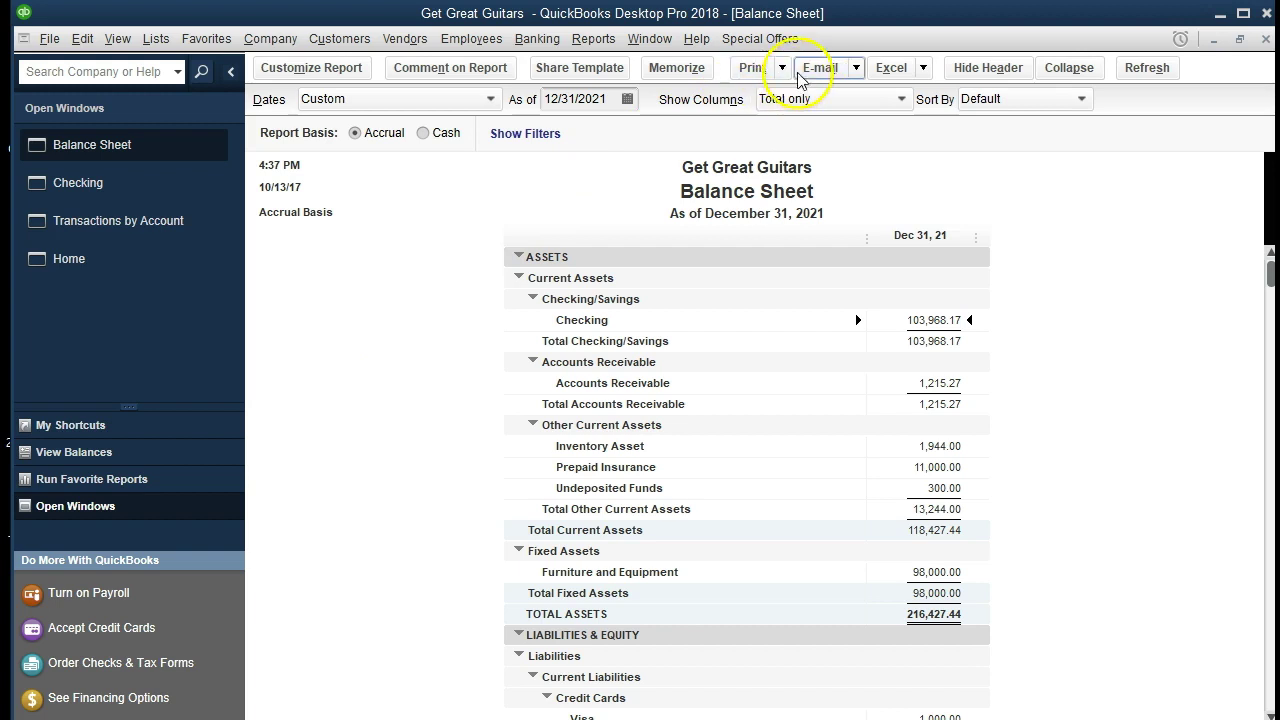
pyautogui.click(593, 38)
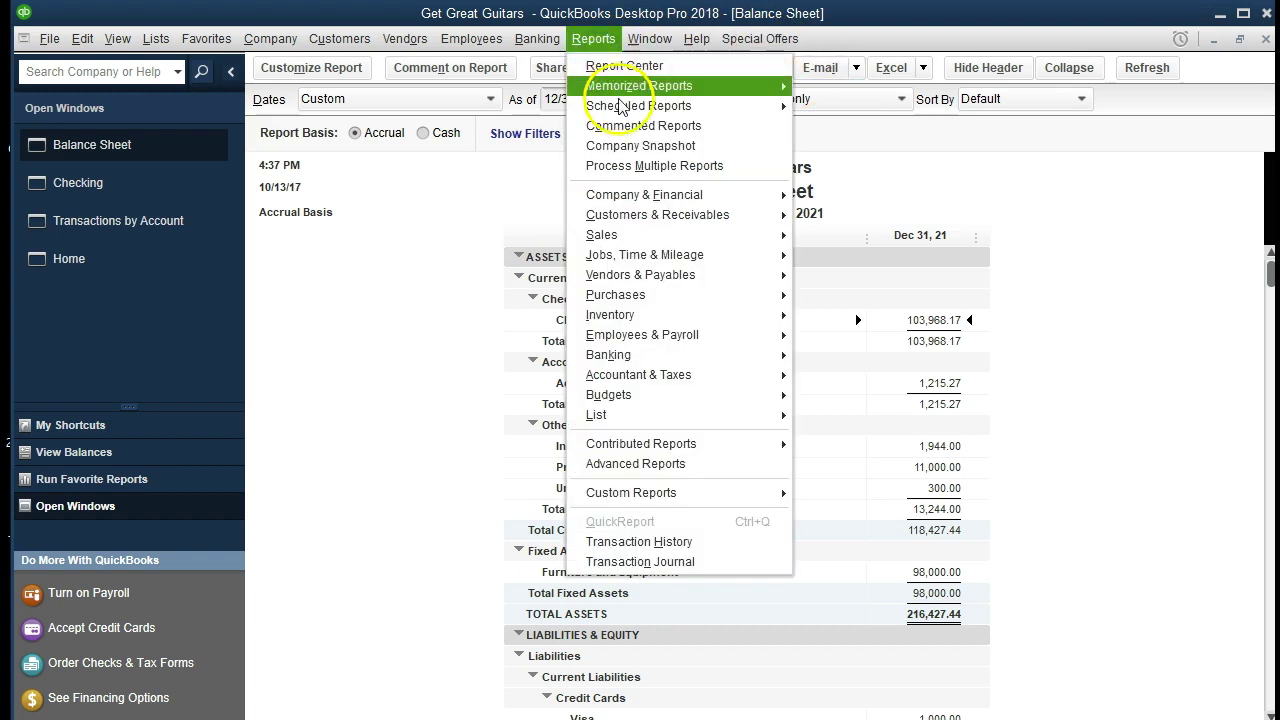
pyautogui.moveTo(725, 194)
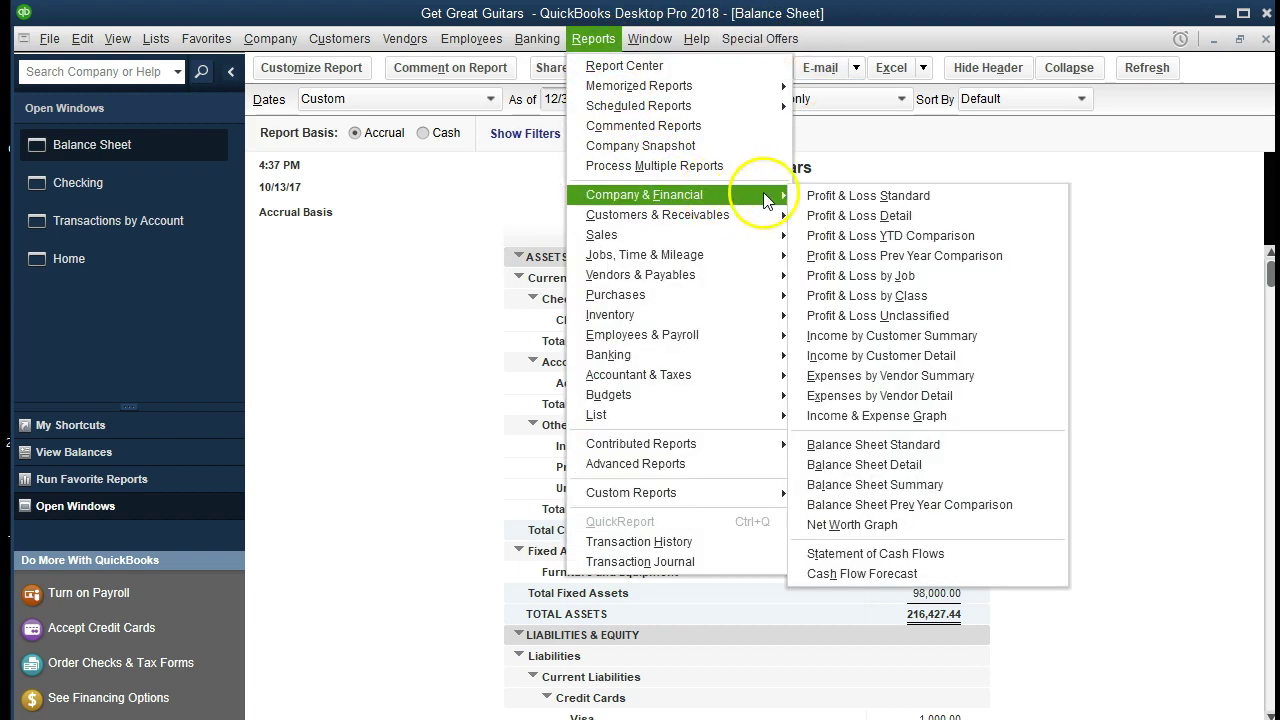
pyautogui.click(950, 200)
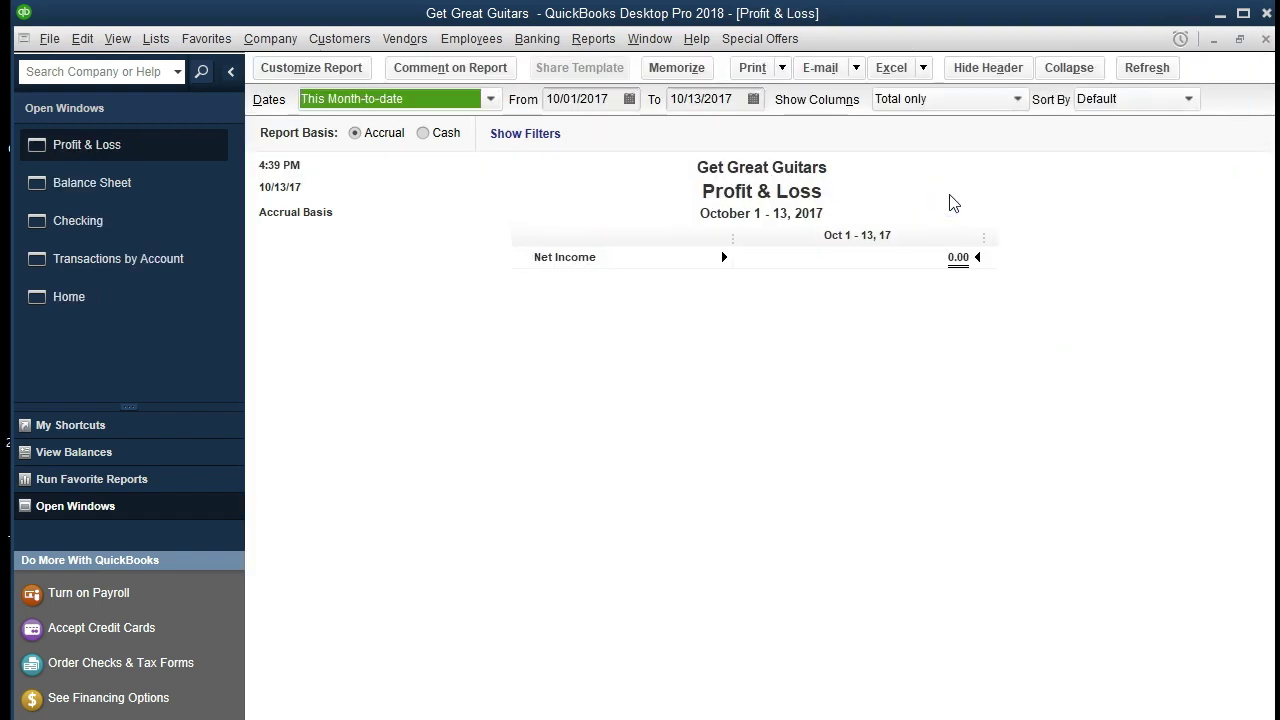
# Set the Profit & Loss report's date range from 01/01/2021 to 12/31/2021.
pyautogui.press('Tab')
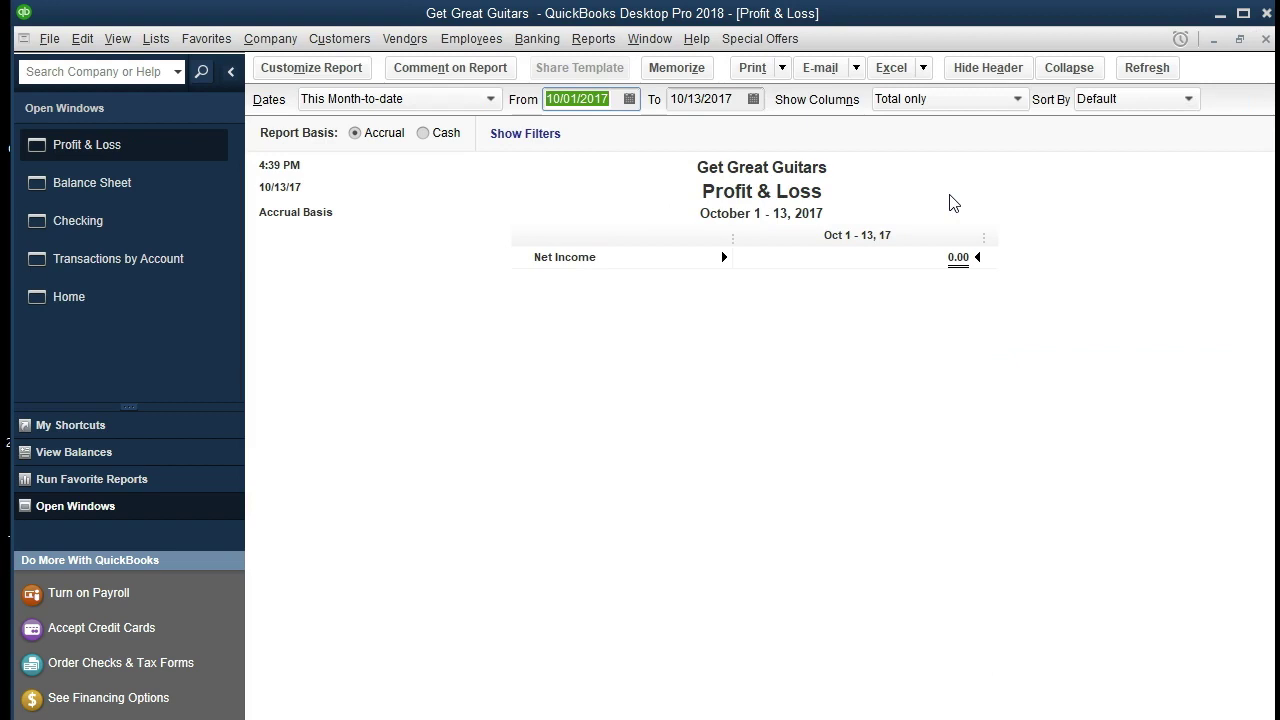
pyautogui.write('010117')
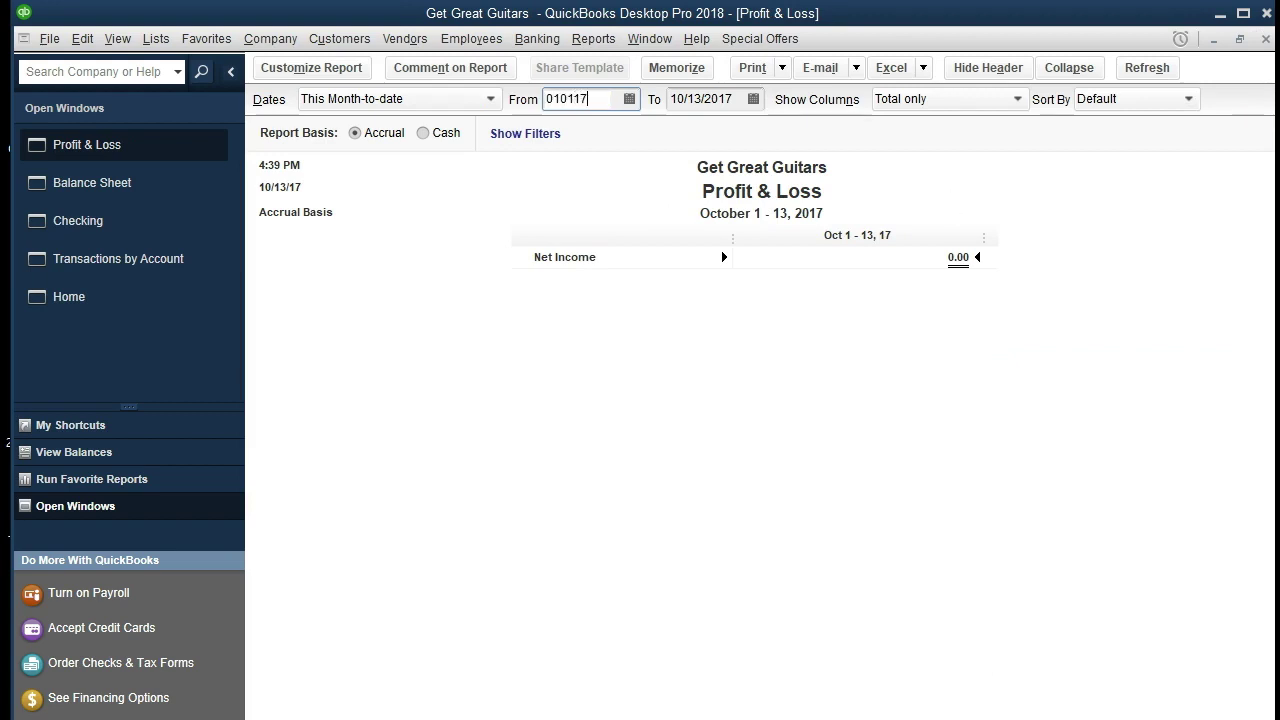
pyautogui.press('Tab')
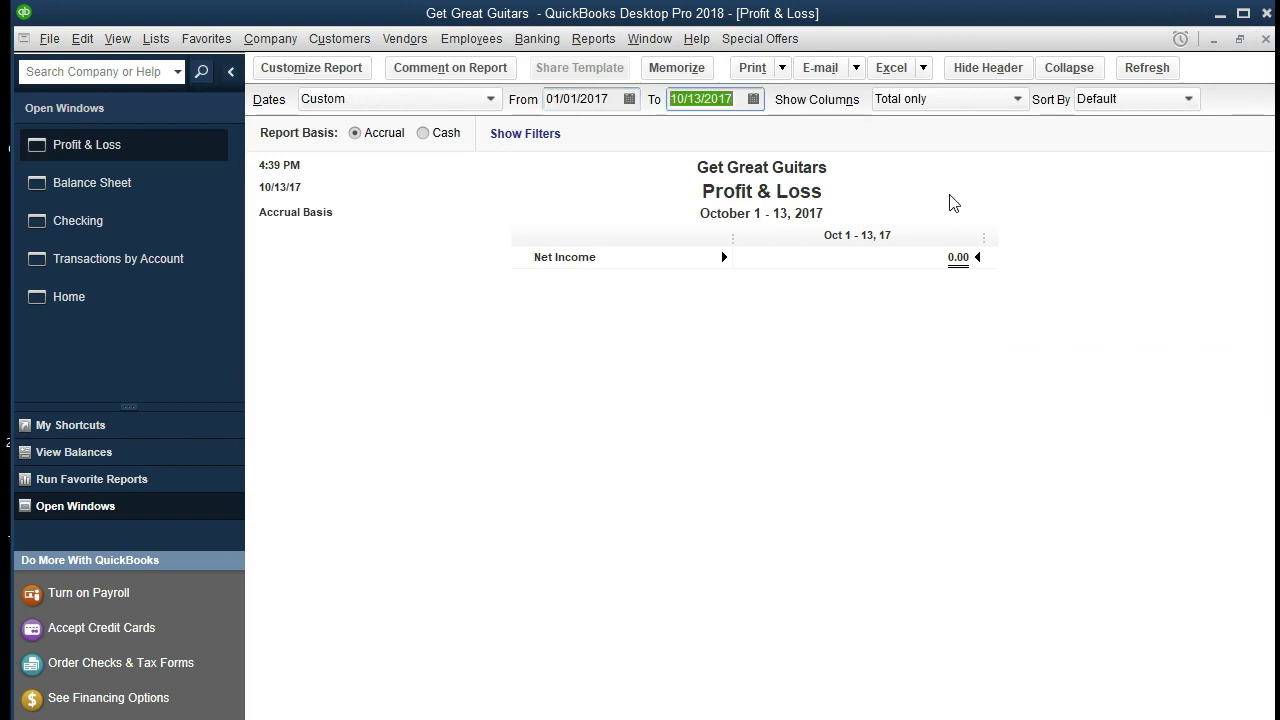
pyautogui.click(622, 98)
pyautogui.press('BackSpace')
pyautogui.press('BackSpace')
pyautogui.write('21')
pyautogui.press('Tab')
pyautogui.click(624, 155)
pyautogui.write('12/31/2021')
pyautogui.press('Tab')
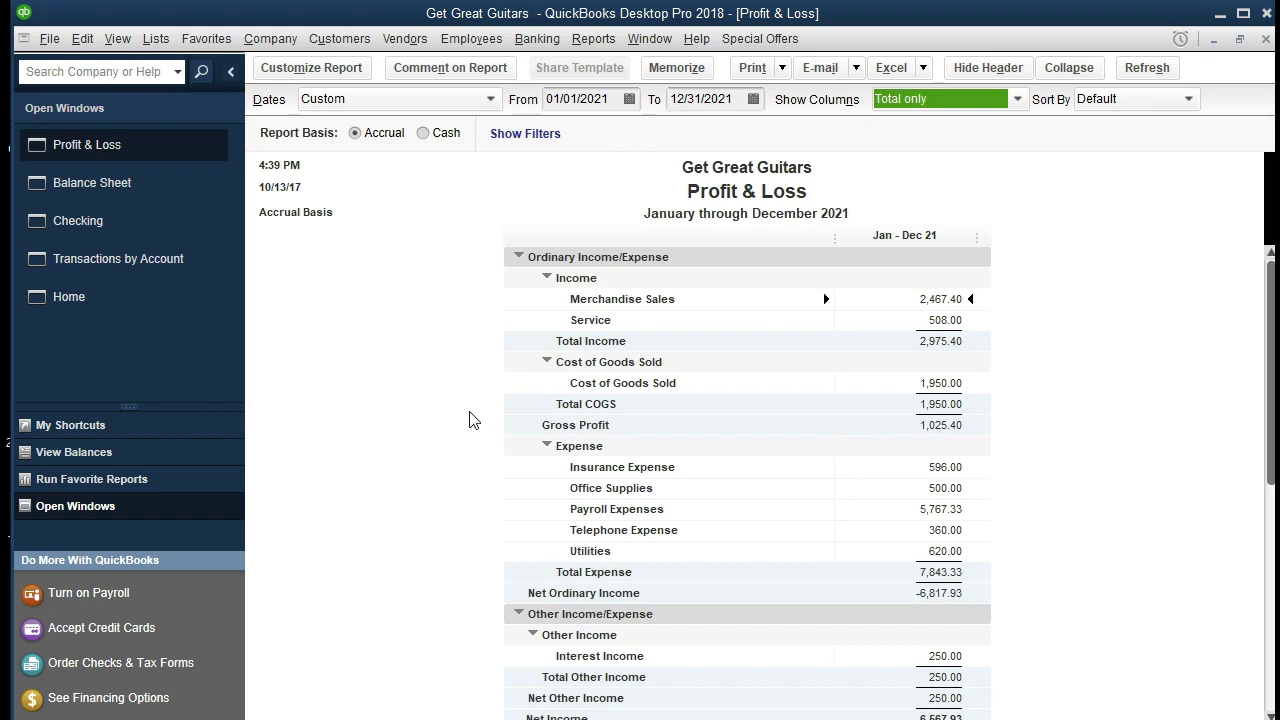
# Drill down from Interest Income on the Profit & Loss to its source deposit, then close the deposit and the transaction detail report.
pyautogui.scroll(-1, 469, 420)
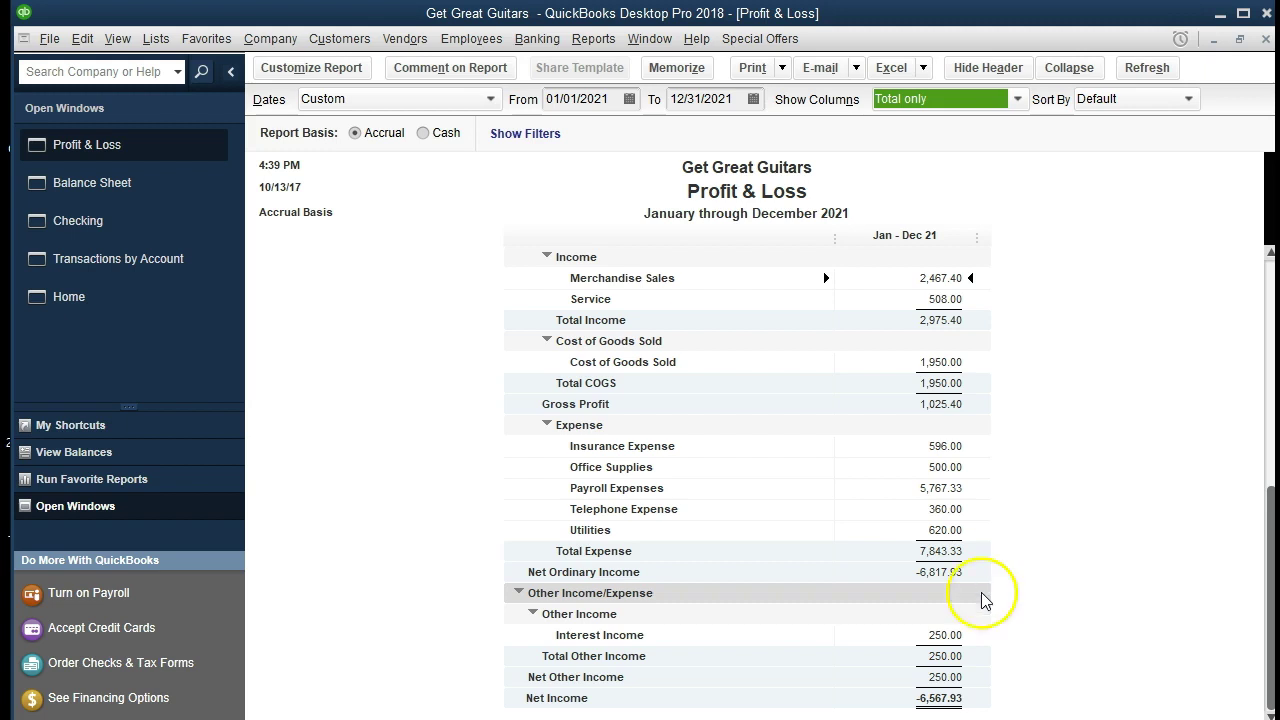
pyautogui.click(948, 636)
pyautogui.doubleClick(948, 636)
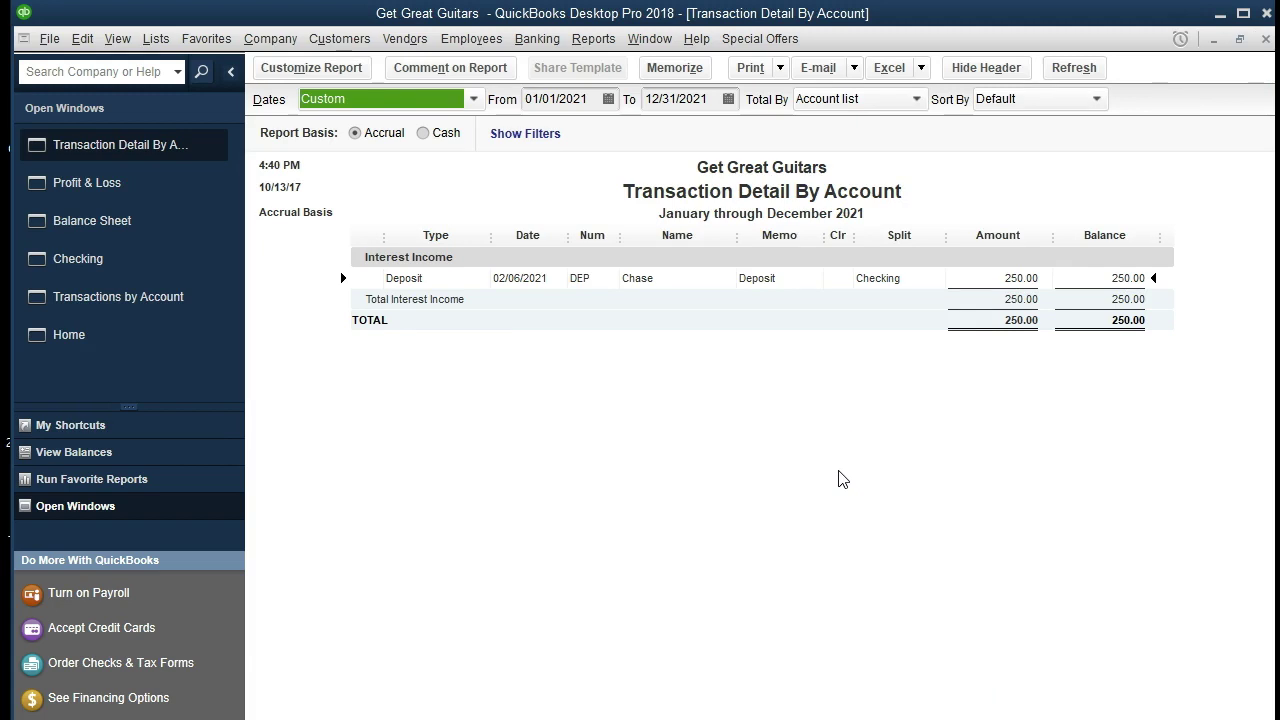
pyautogui.doubleClick(999, 279)
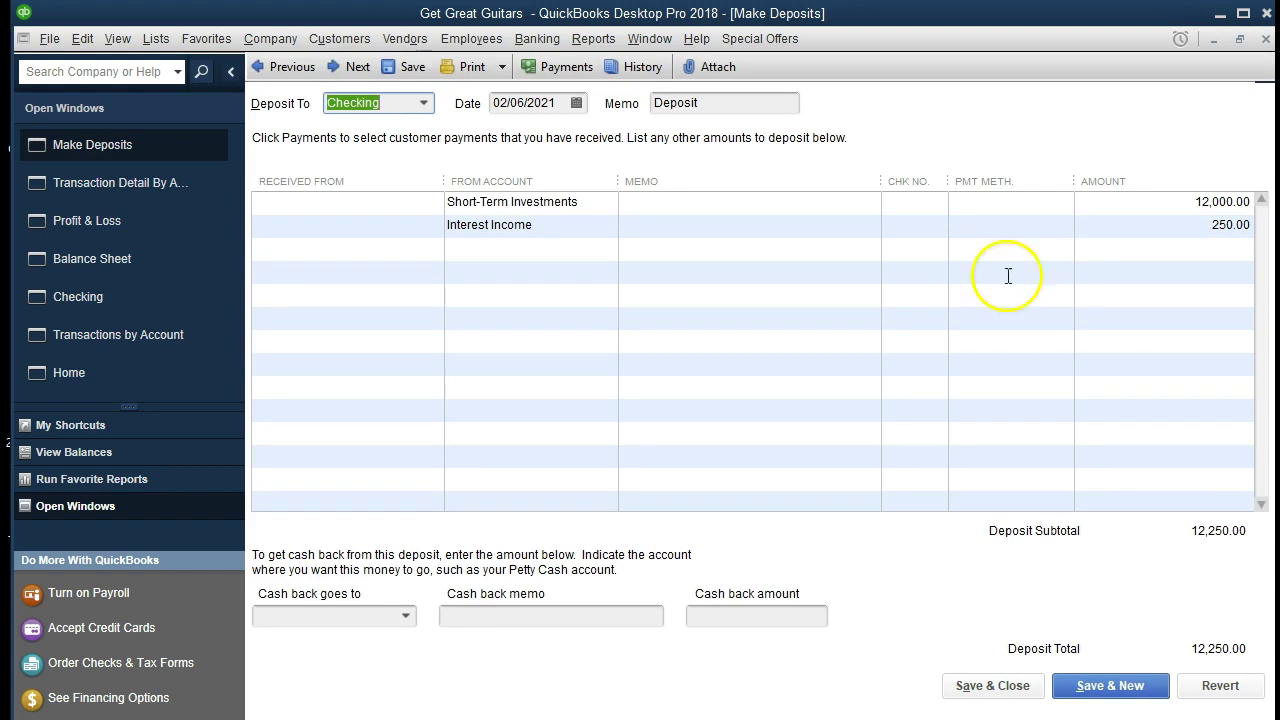
pyautogui.click(1266, 39)
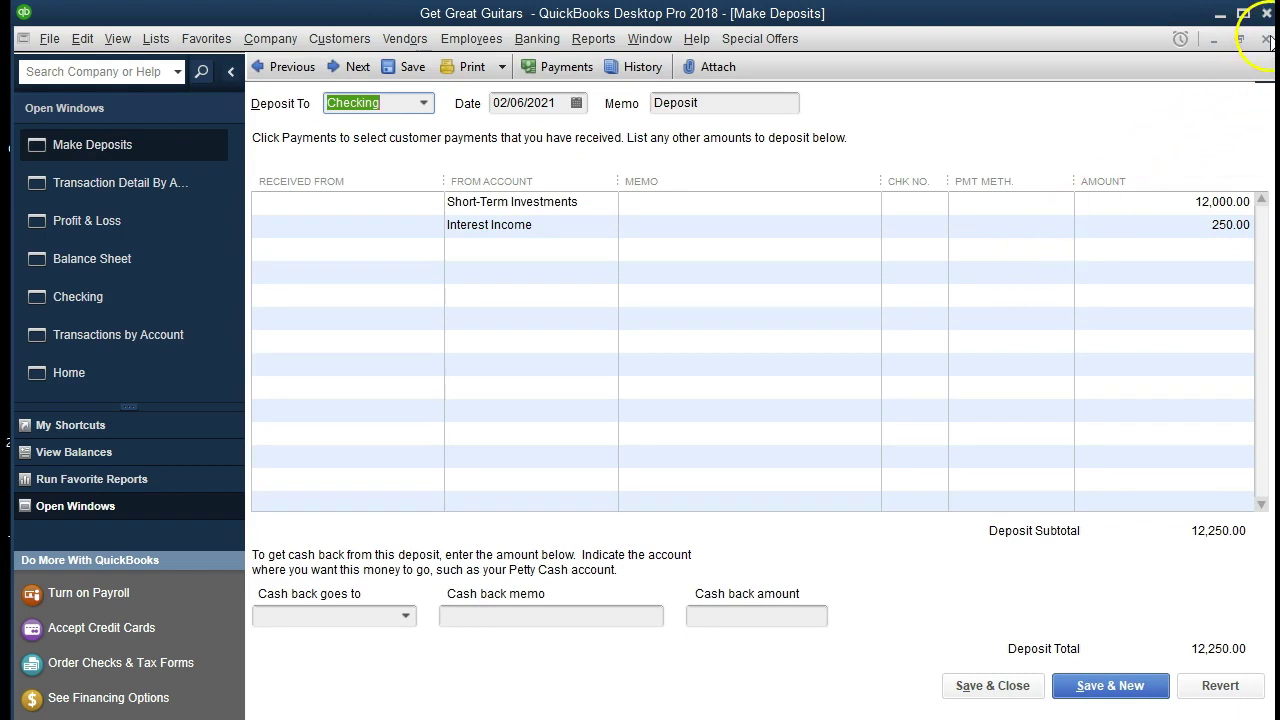
pyautogui.click(1267, 39)
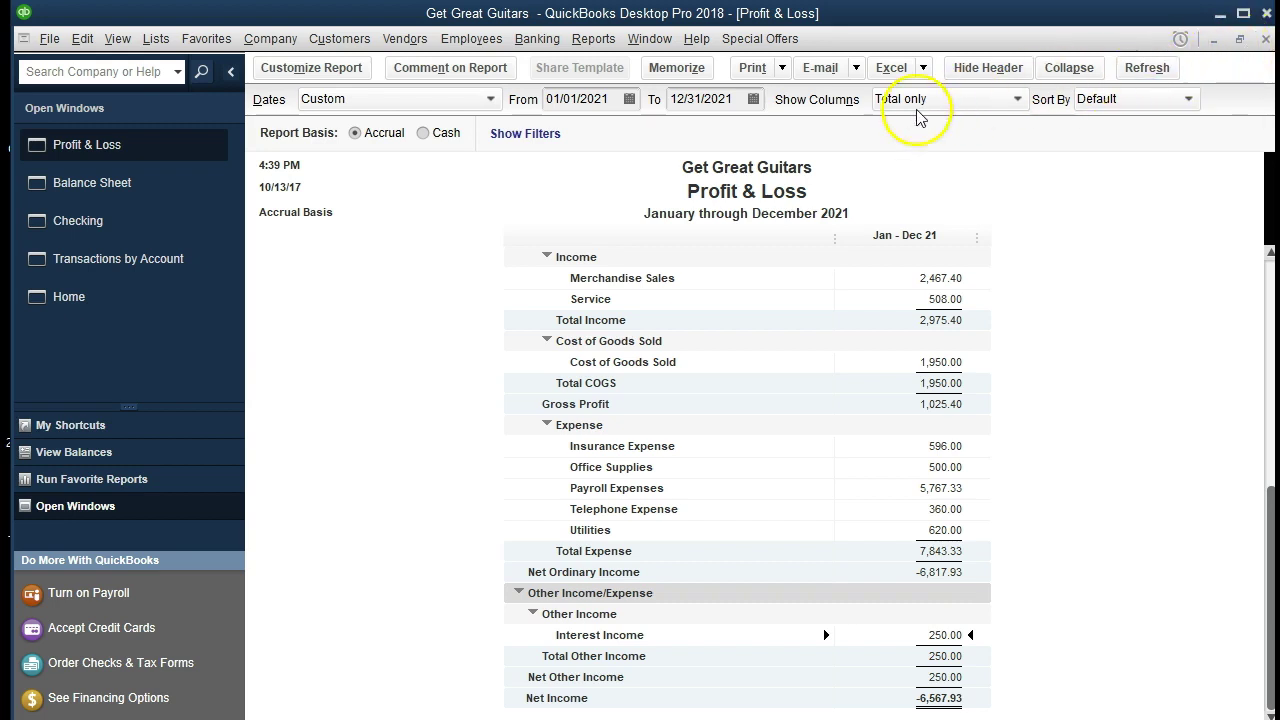
# Return to the Balance Sheet and open the Short-Term Investments register from the Chart of Accounts.
pyautogui.click(197, 184)
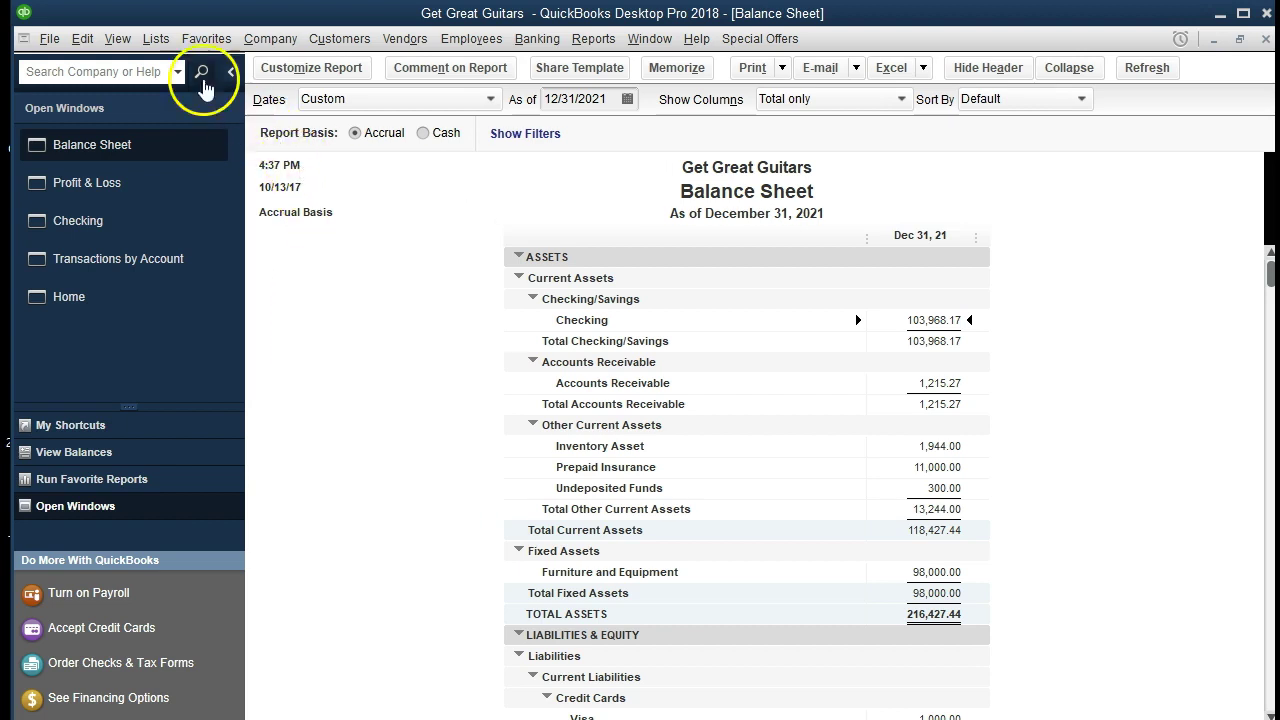
pyautogui.click(160, 40)
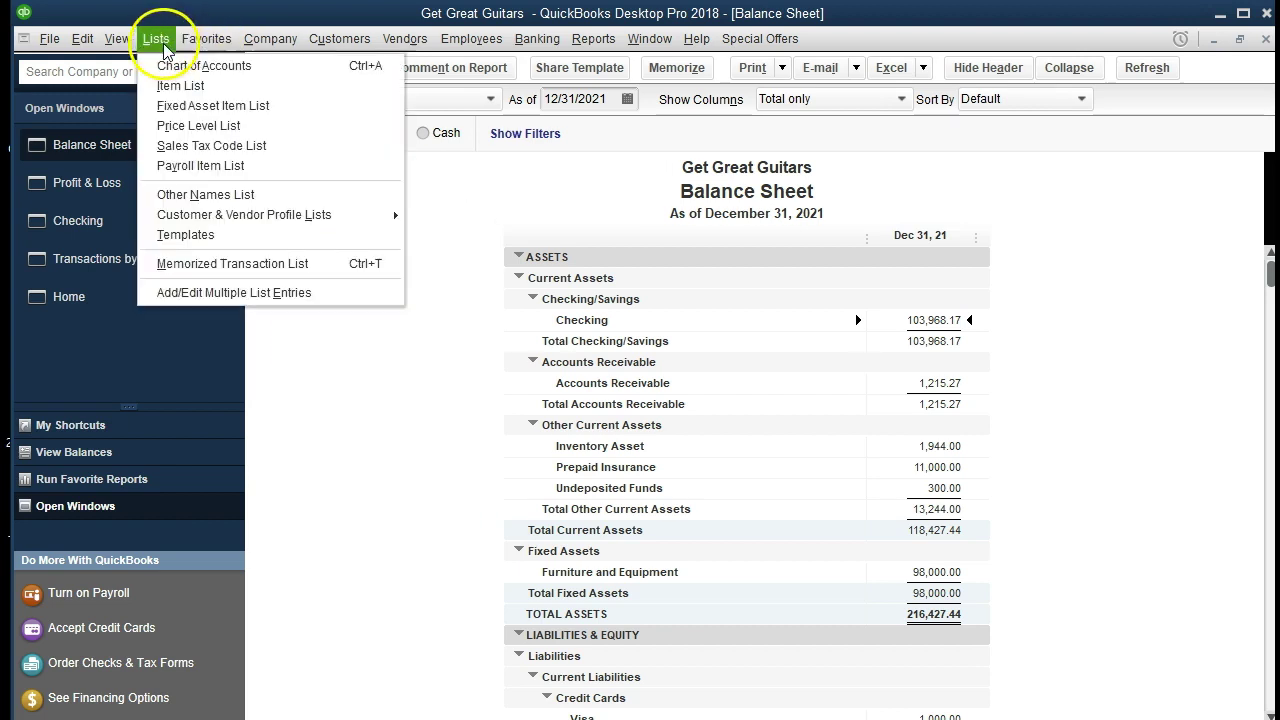
pyautogui.click(163, 68)
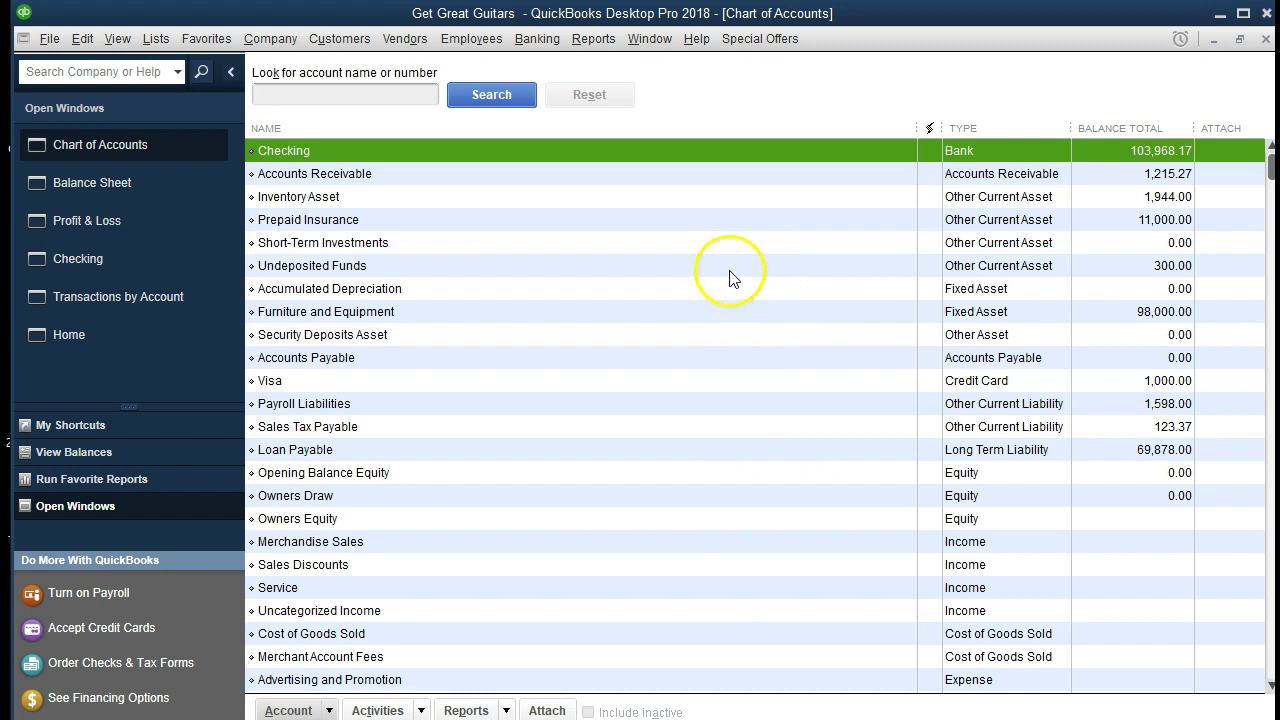
pyautogui.click(646, 243)
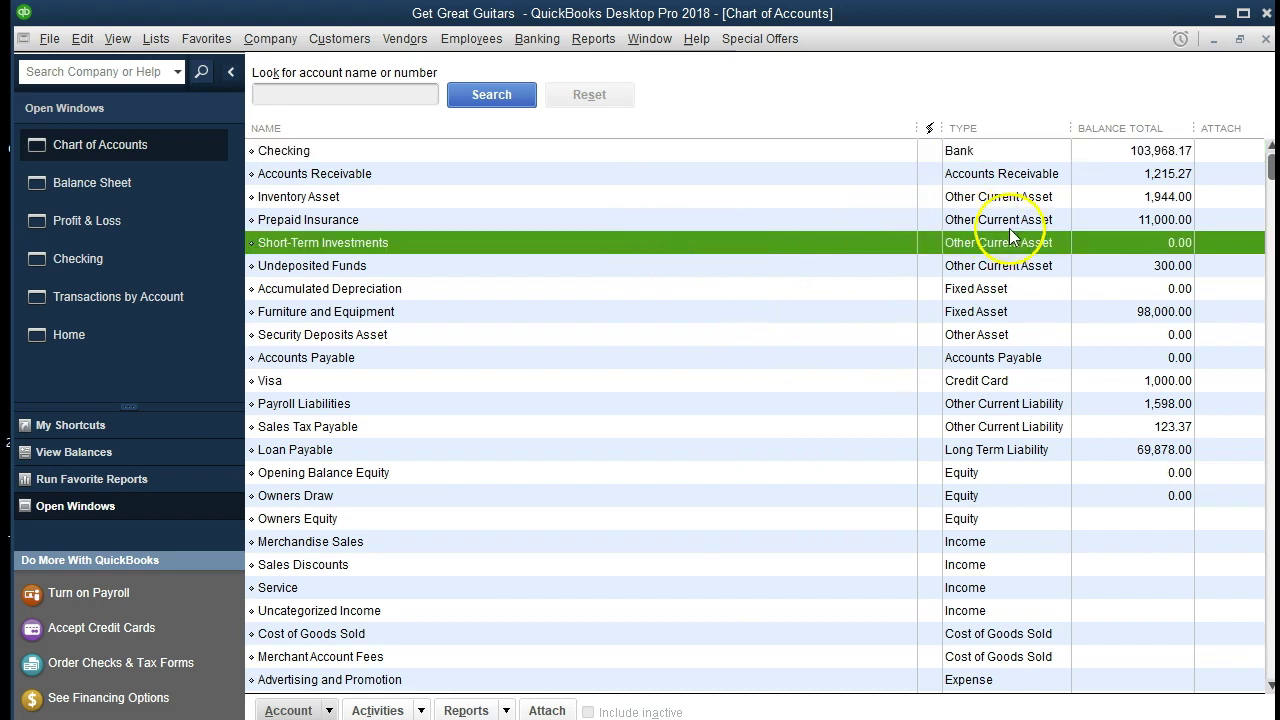
pyautogui.doubleClick(792, 242)
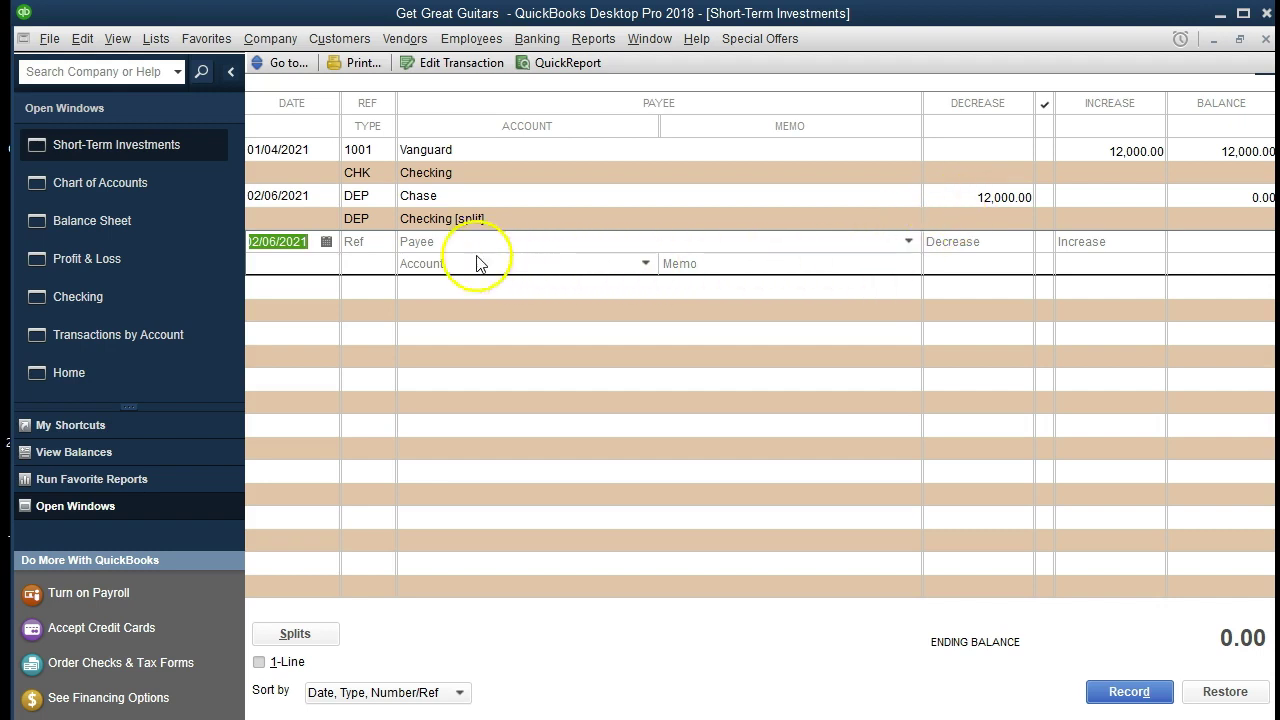
# Review the source form of the 02/06/2021 Chase deposit, then close it, the Short-Term Investments register and the Chart of Accounts.
pyautogui.doubleClick(374, 219)
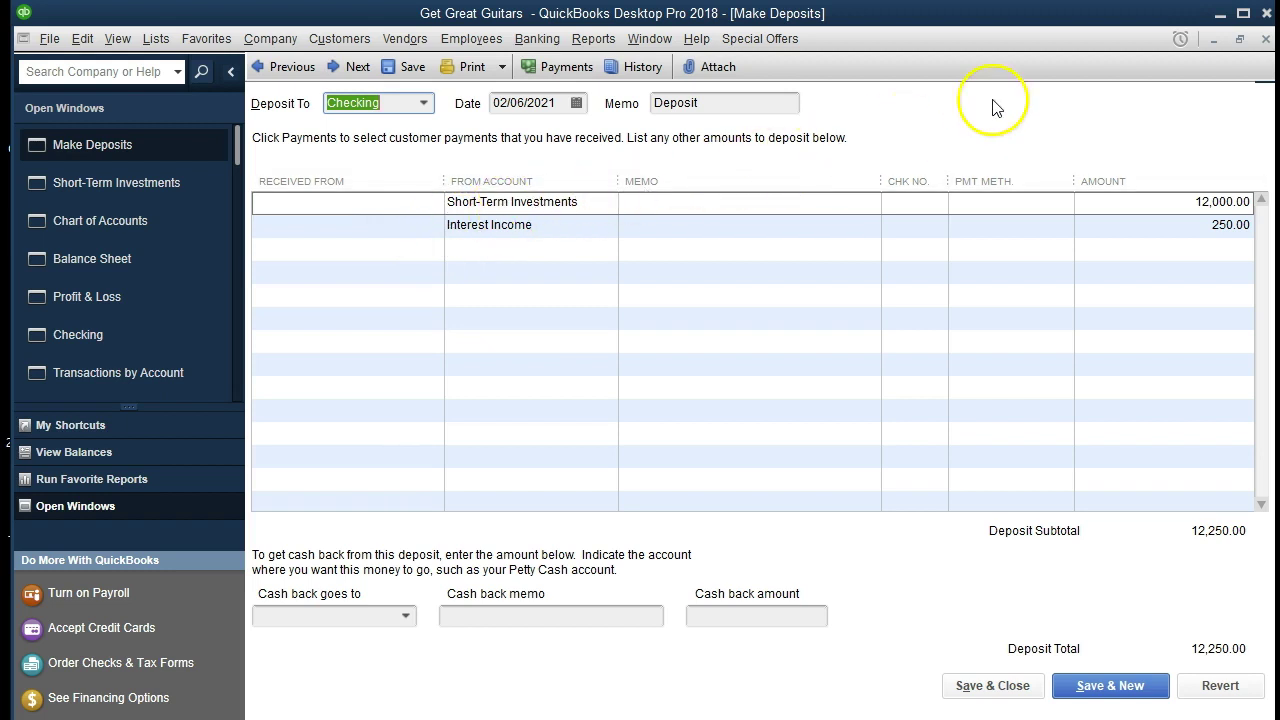
pyautogui.click(1265, 40)
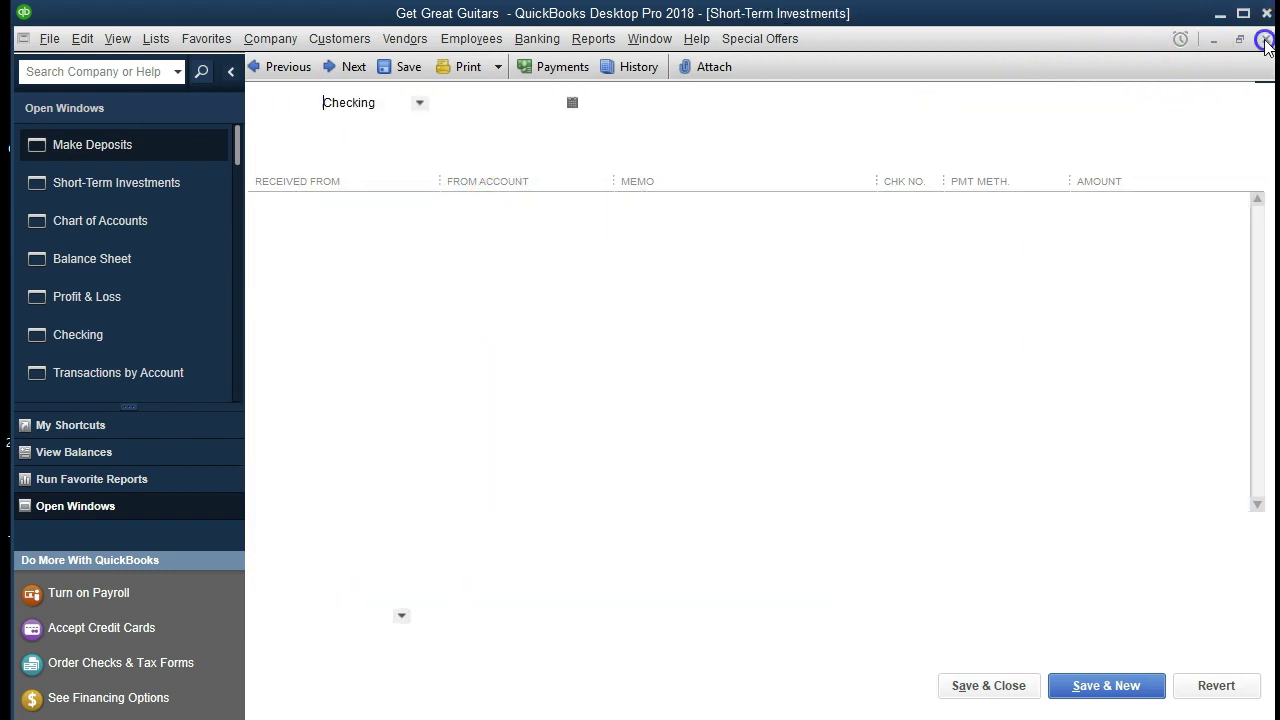
pyautogui.click(1265, 41)
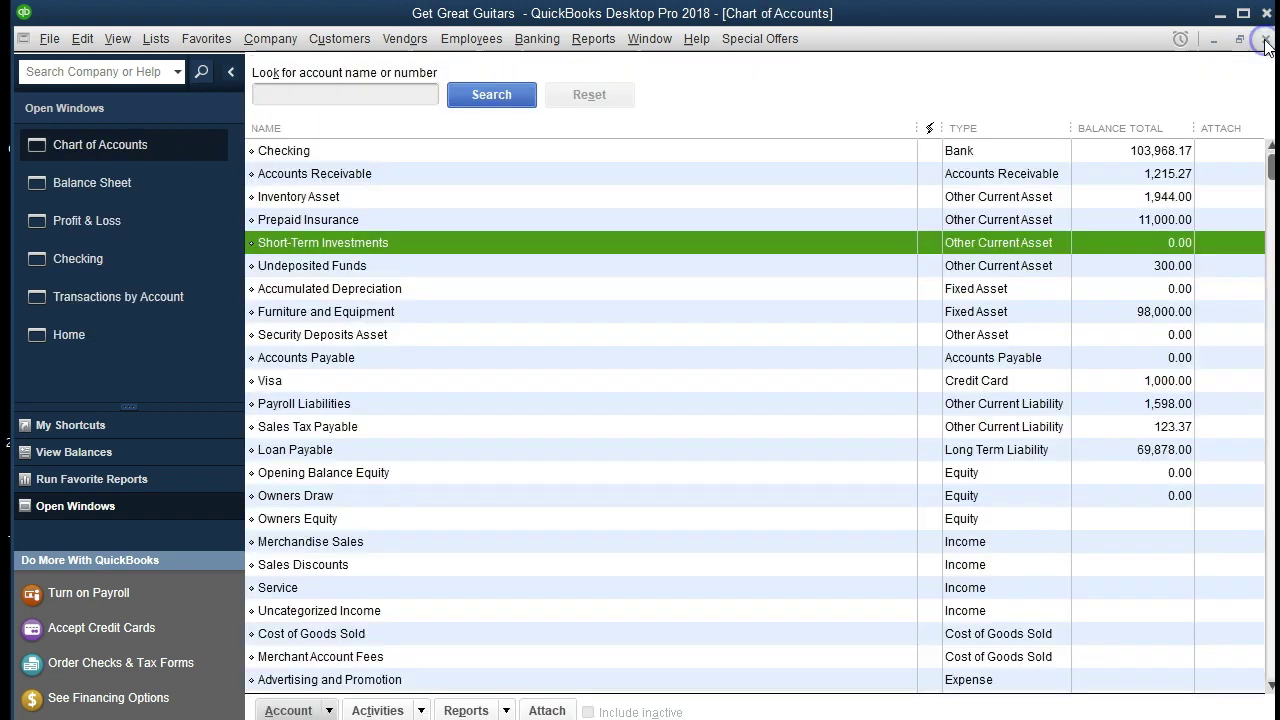
pyautogui.click(1265, 41)
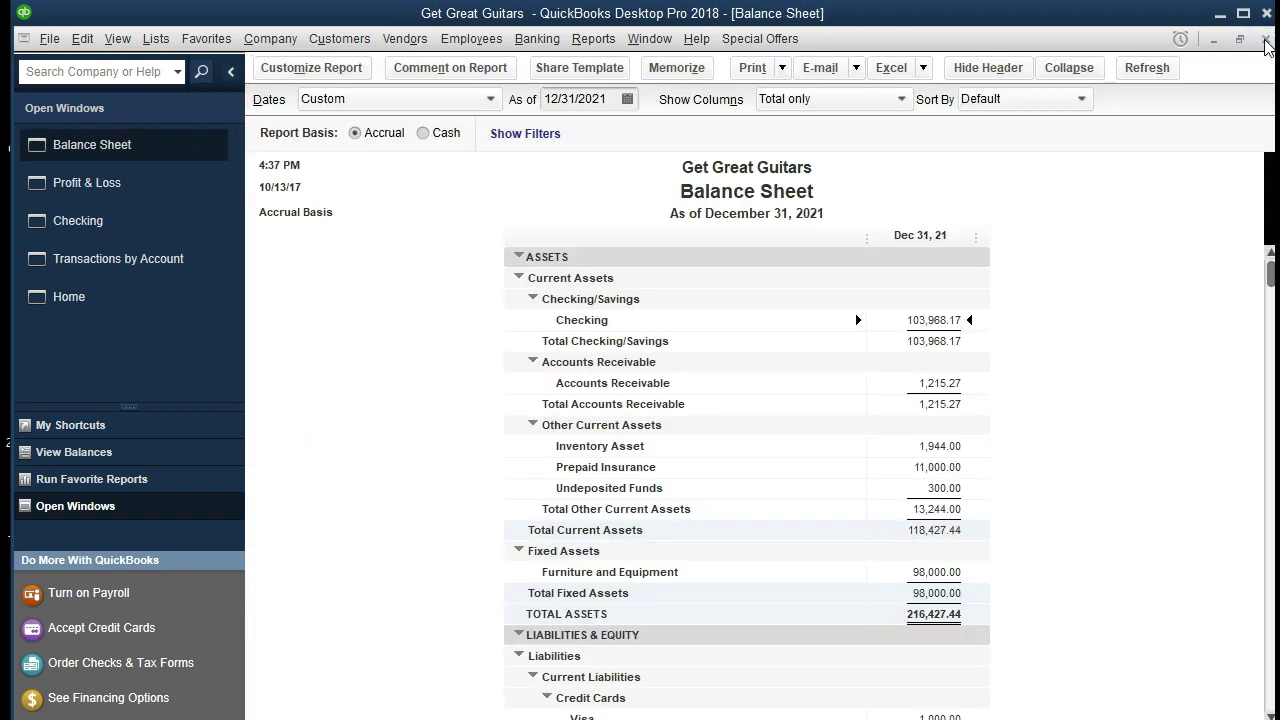